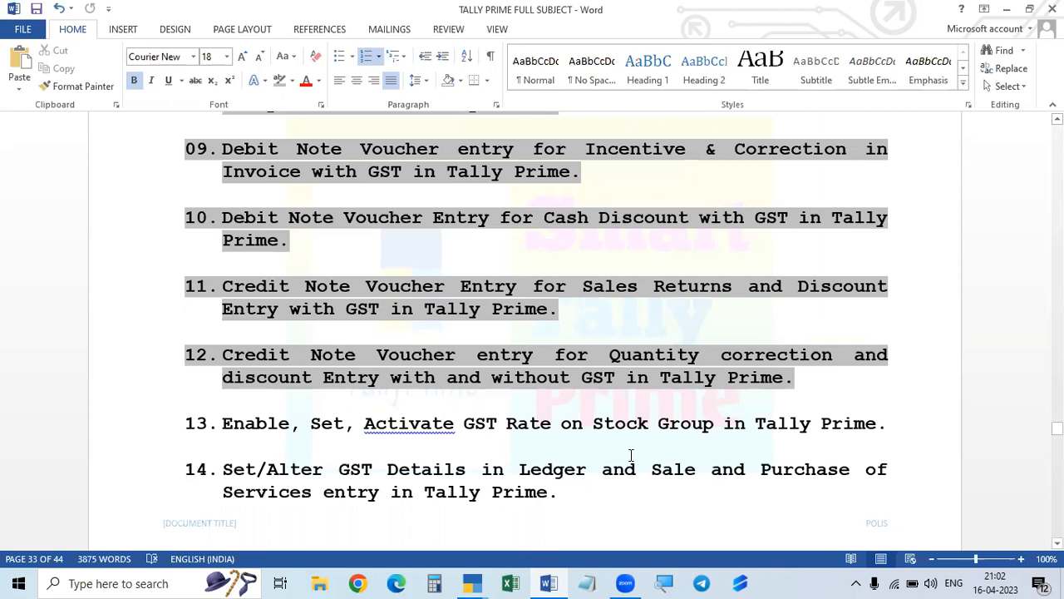
scroll(772, 441, "down", 1)
scroll(790, 426, "up", 2)
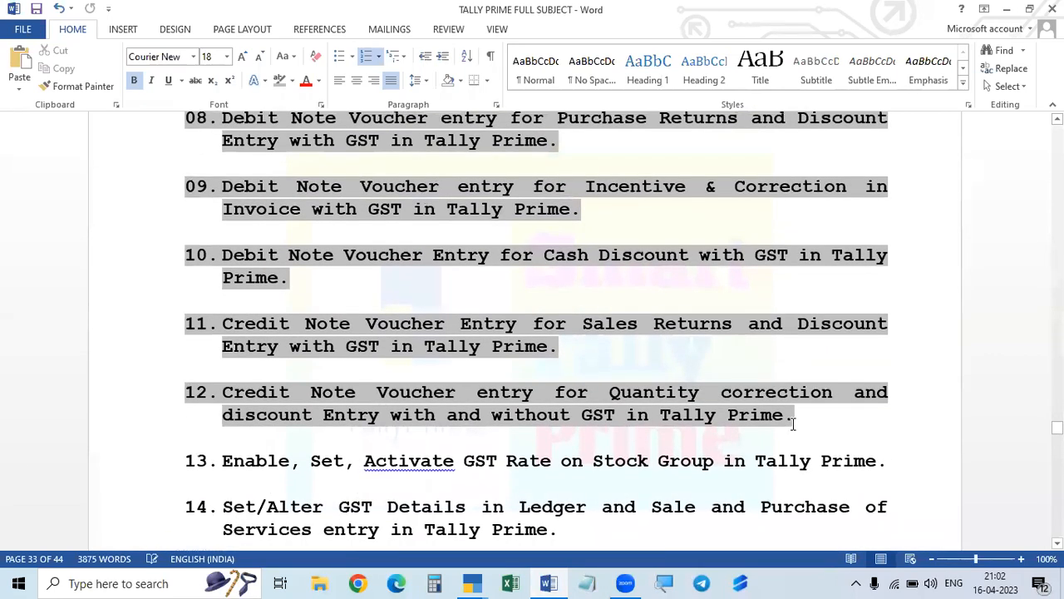
scroll(748, 353, "down", 1)
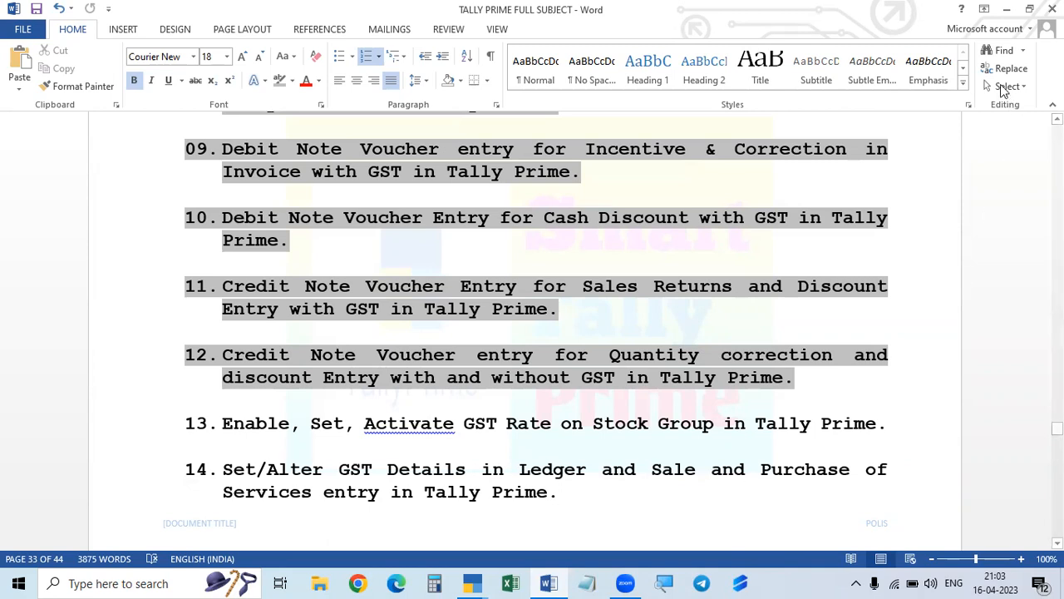
Switch to TallyPrime and look at its two open windows, the Gateway of Tally and the tax invoice.
left_click(1009, 12)
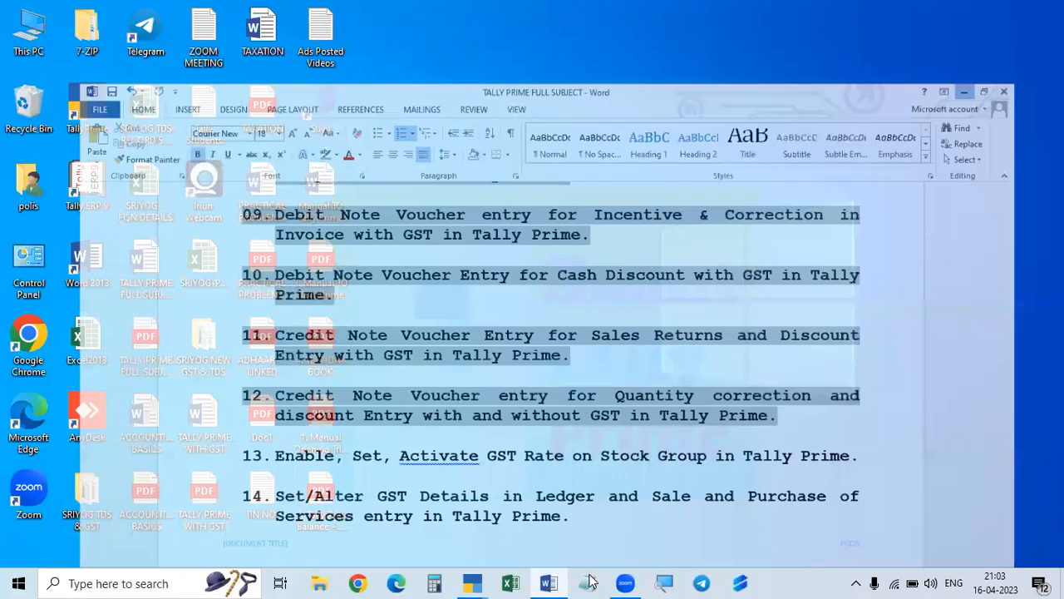
left_click(548, 583)
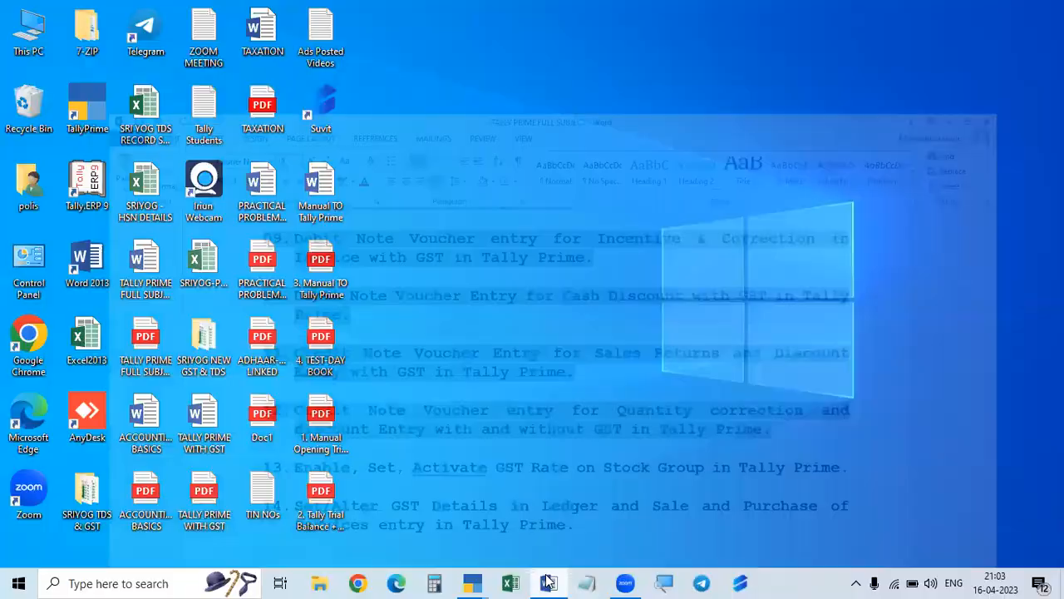
left_click(546, 581)
left_click(546, 581)
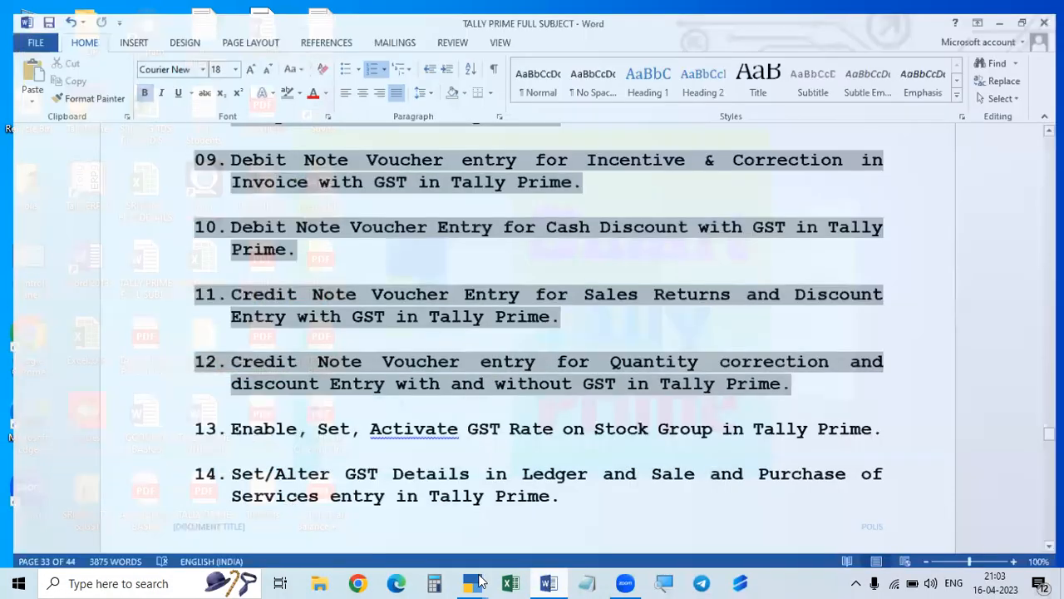
mouse_move(480, 580)
left_click(507, 536)
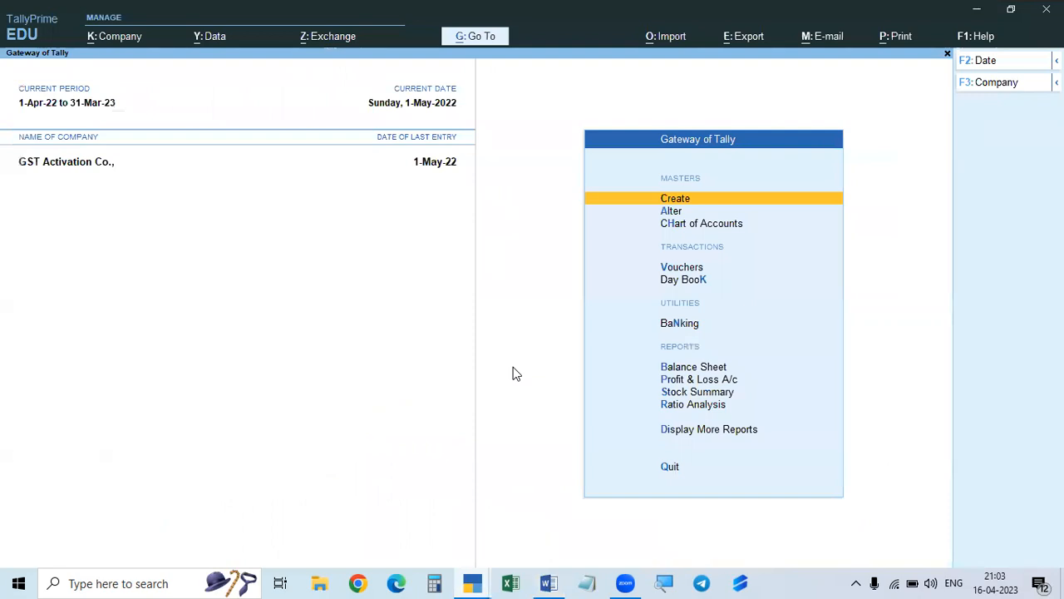
left_click(472, 582)
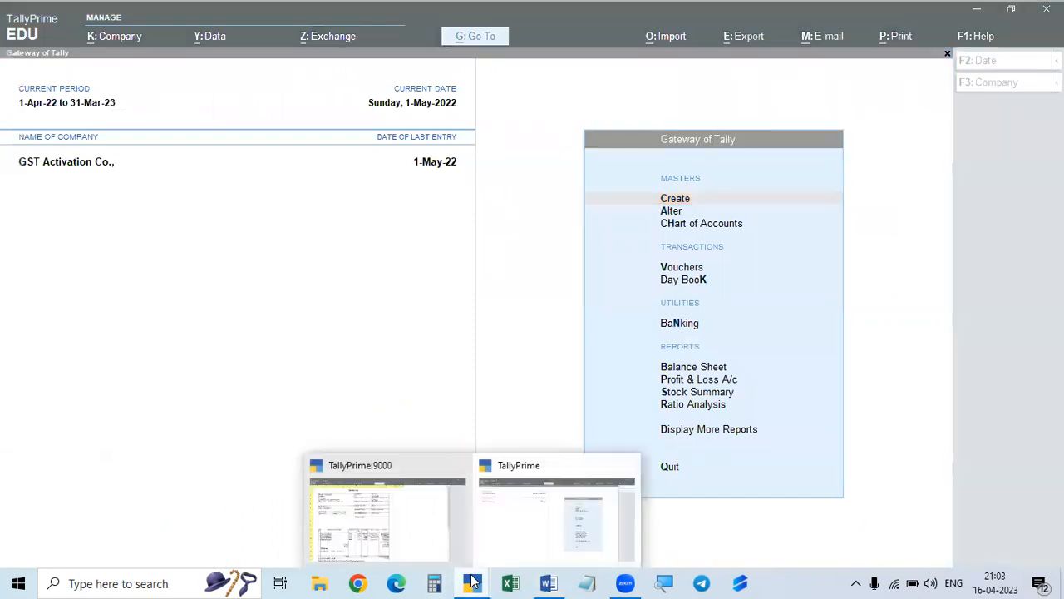
left_click(415, 551)
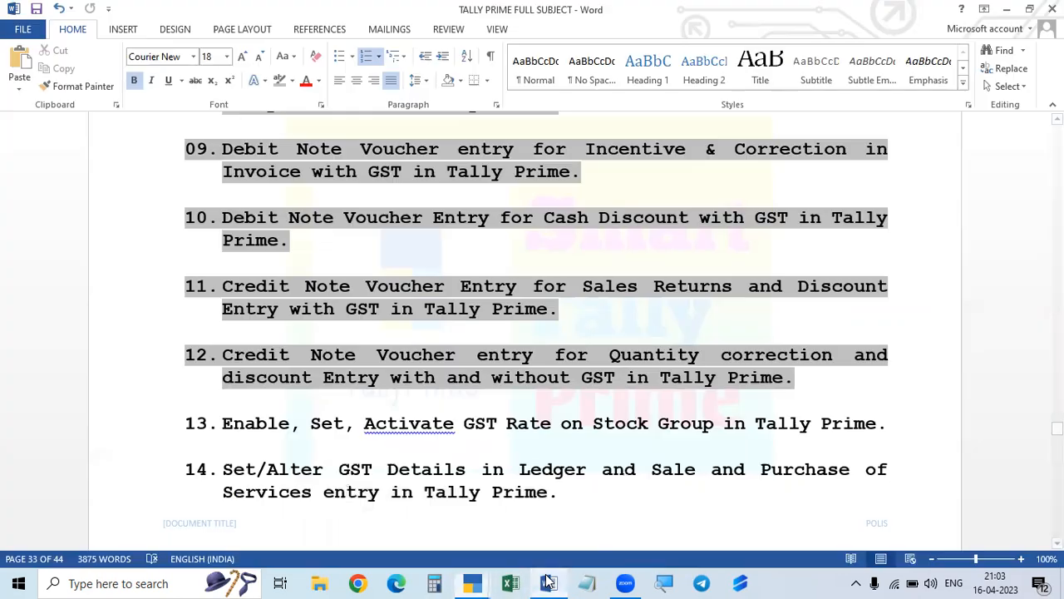
Switch to the Word document and review the Tally Prime with GST topic list from item 03 to item 14.
left_click(548, 583)
scroll(537, 452, "up", 10)
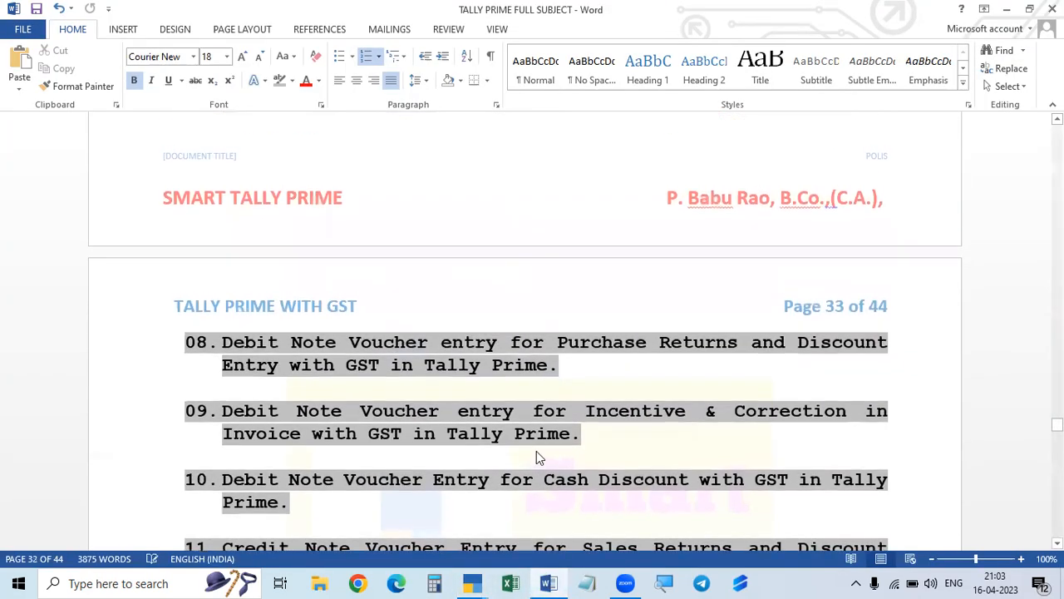
scroll(537, 451, "up", 5)
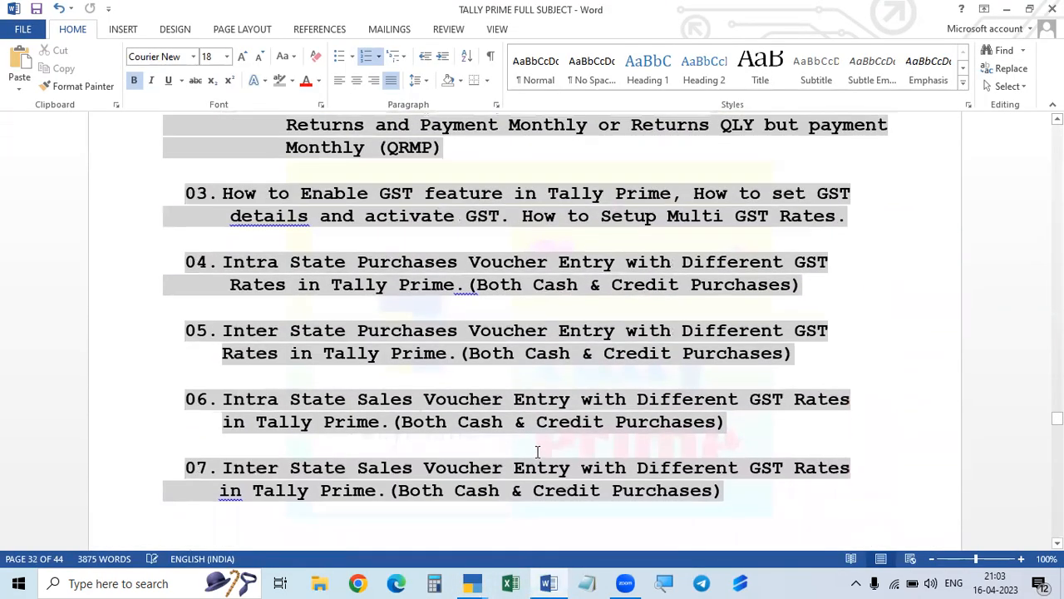
scroll(537, 452, "down", 3)
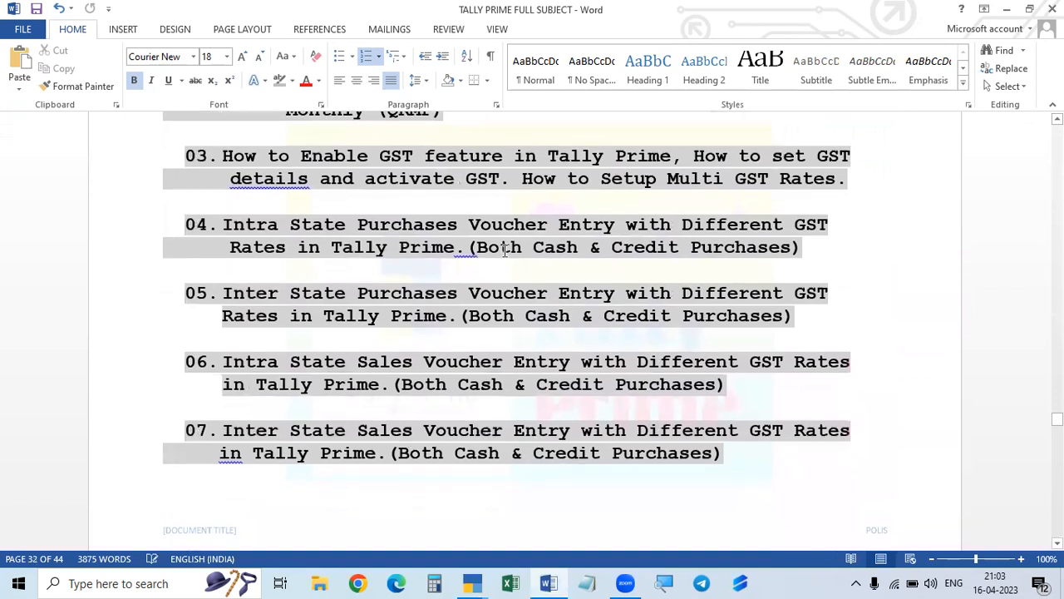
scroll(391, 237, "down", 3)
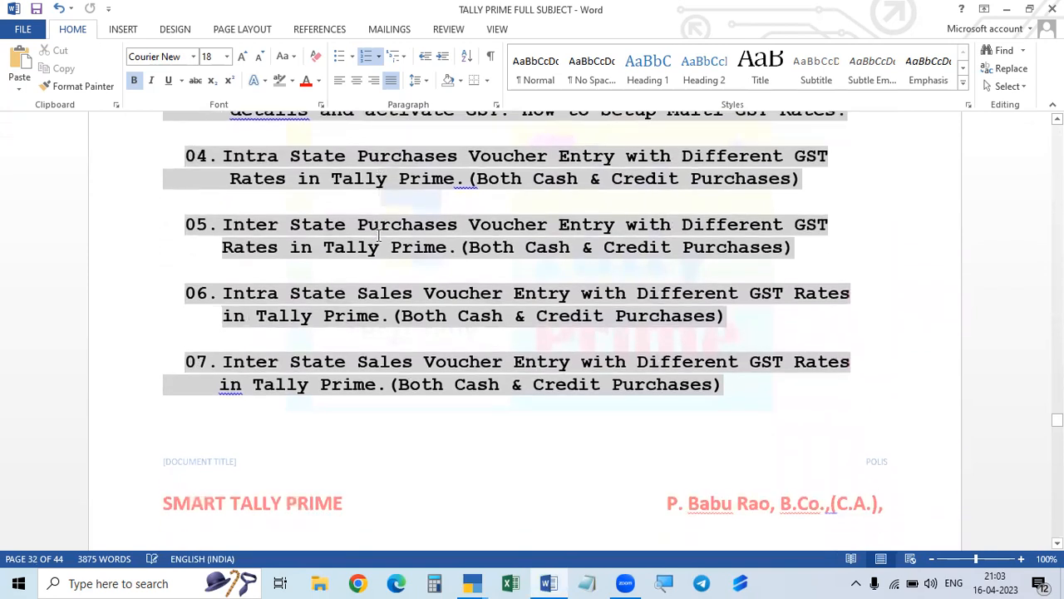
scroll(385, 252, "up", 1)
scroll(385, 253, "up", 2)
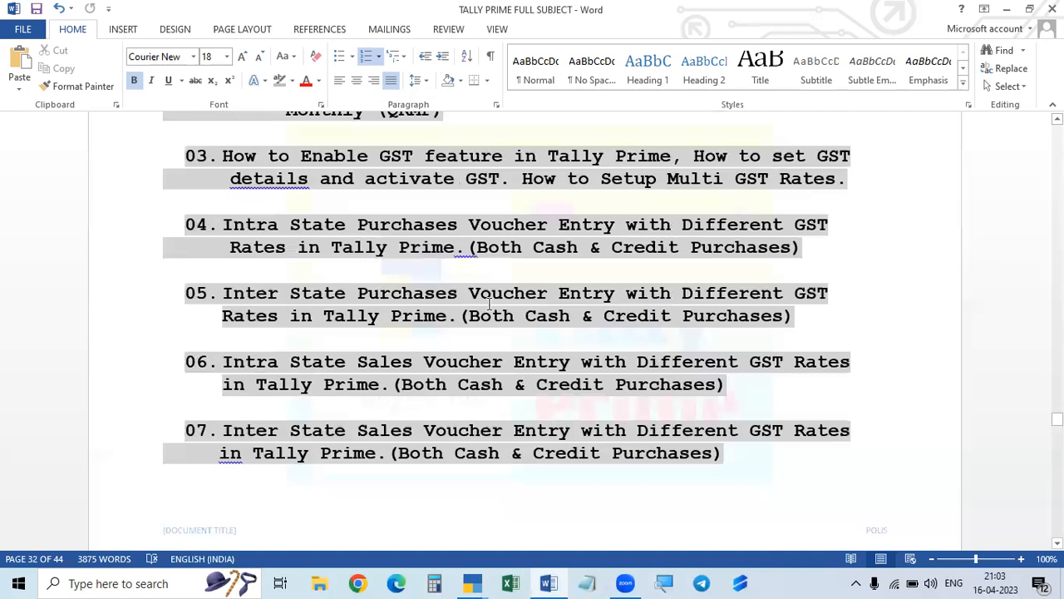
scroll(490, 304, "down", 4)
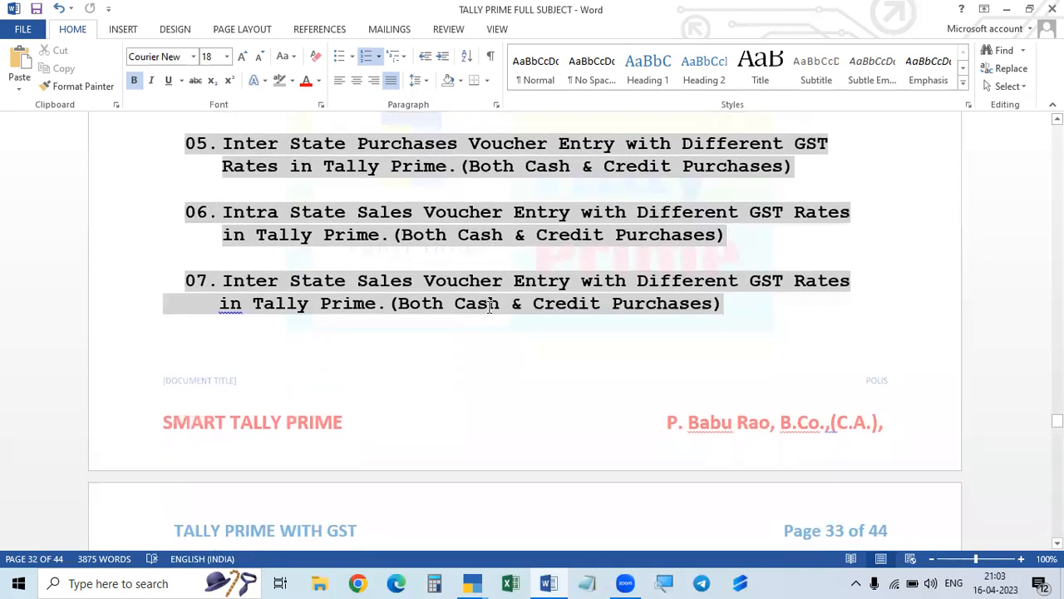
scroll(490, 305, "down", 9)
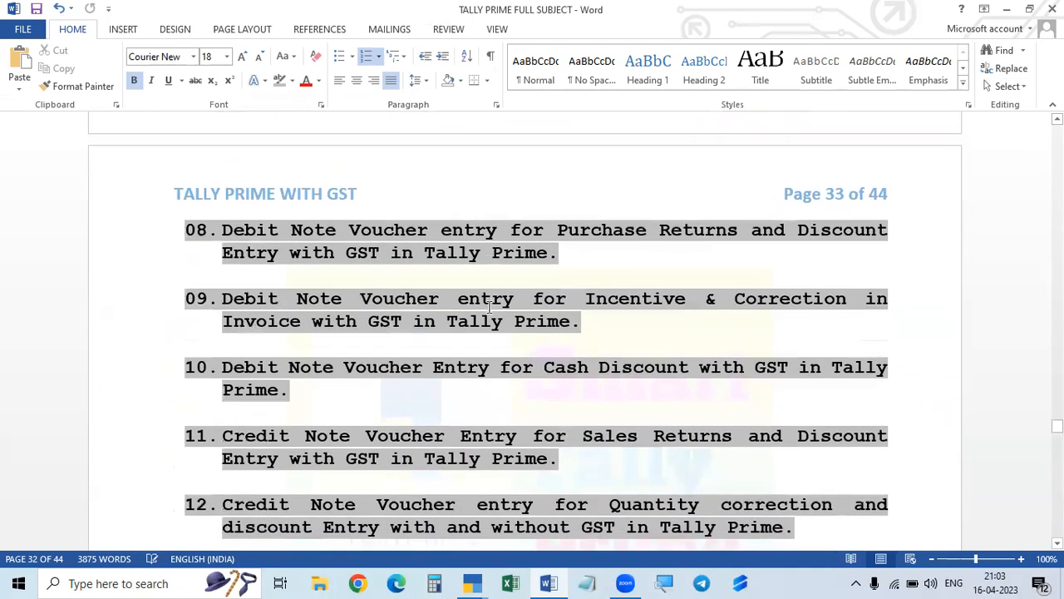
scroll(490, 306, "down", 5)
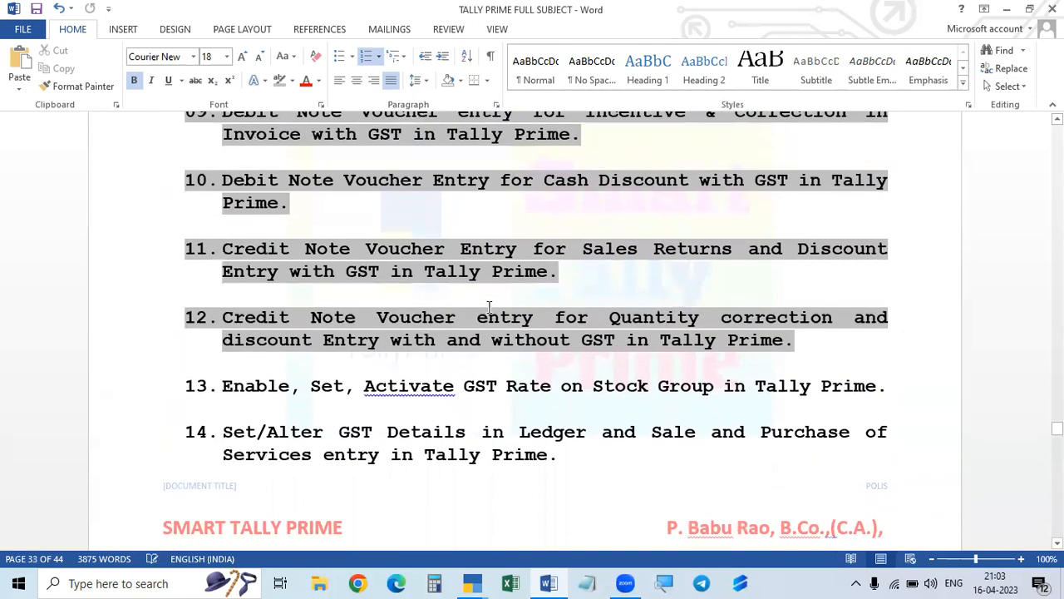
scroll(489, 308, "up", 3)
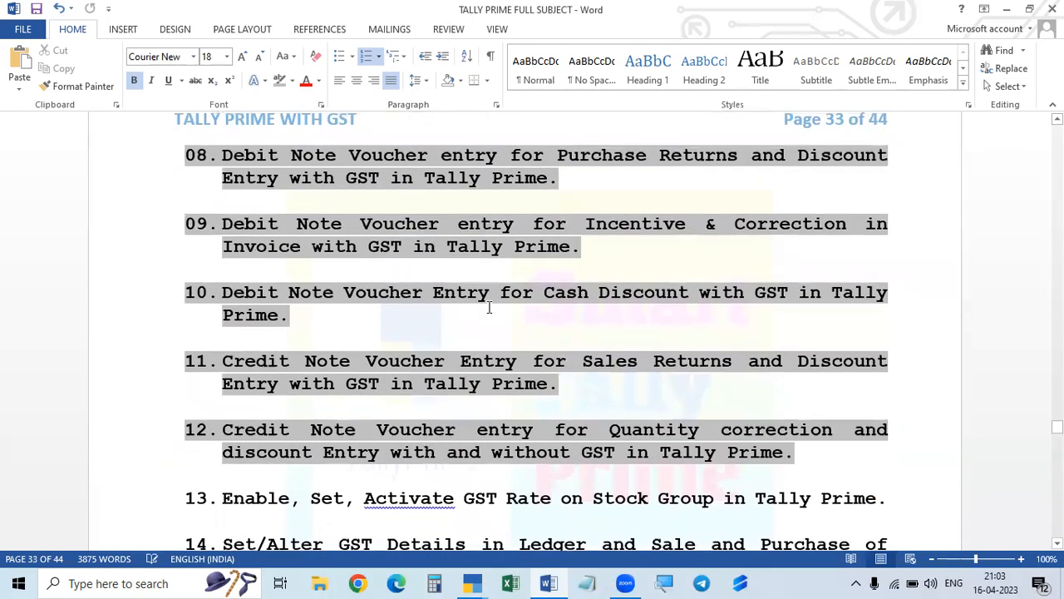
scroll(489, 308, "down", 1)
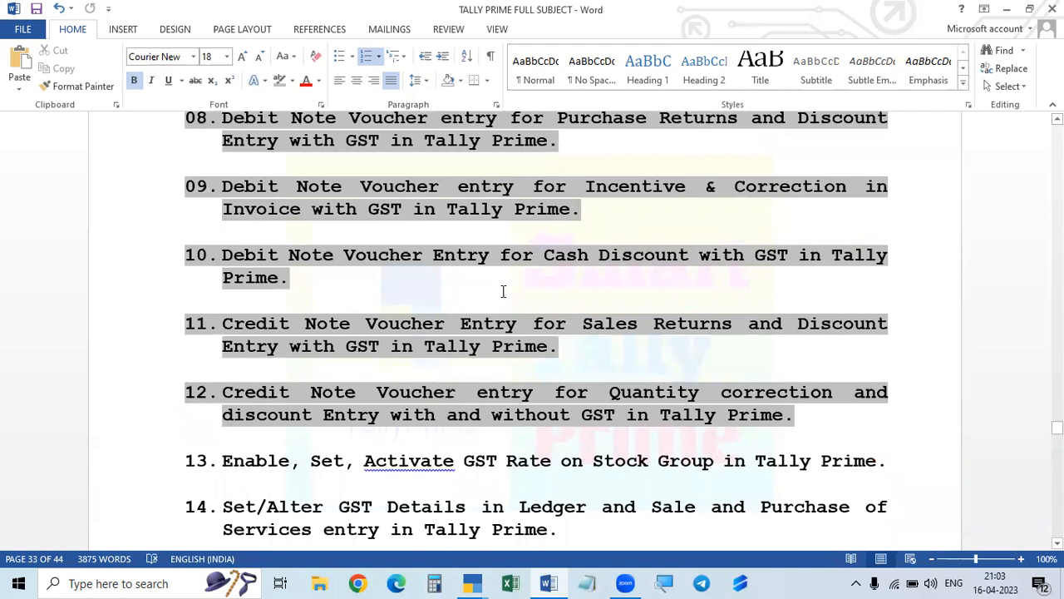
scroll(503, 291, "up", 1)
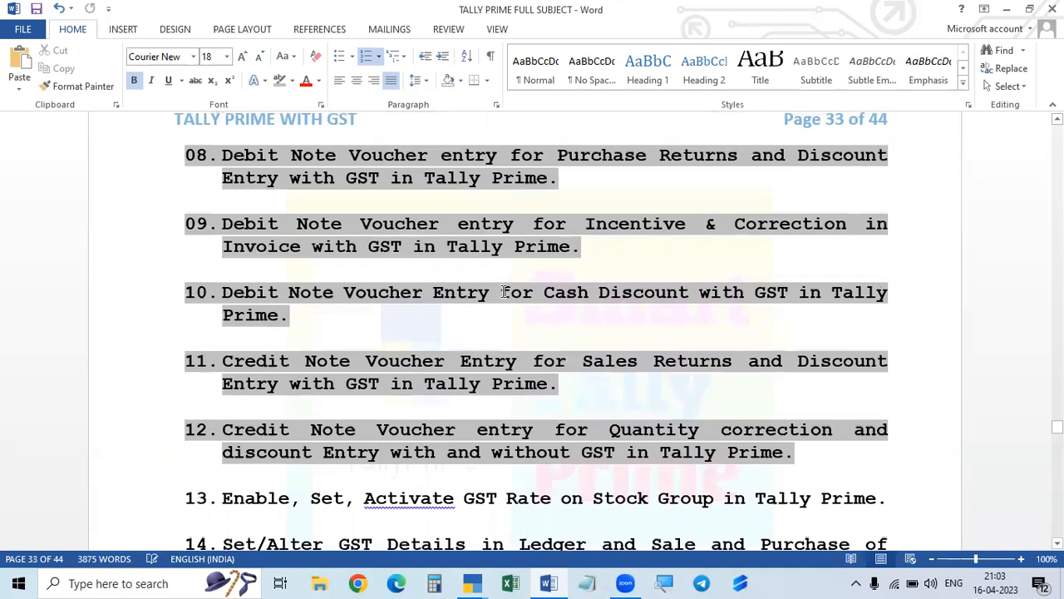
scroll(503, 291, "down", 2)
scroll(524, 293, "up", 3)
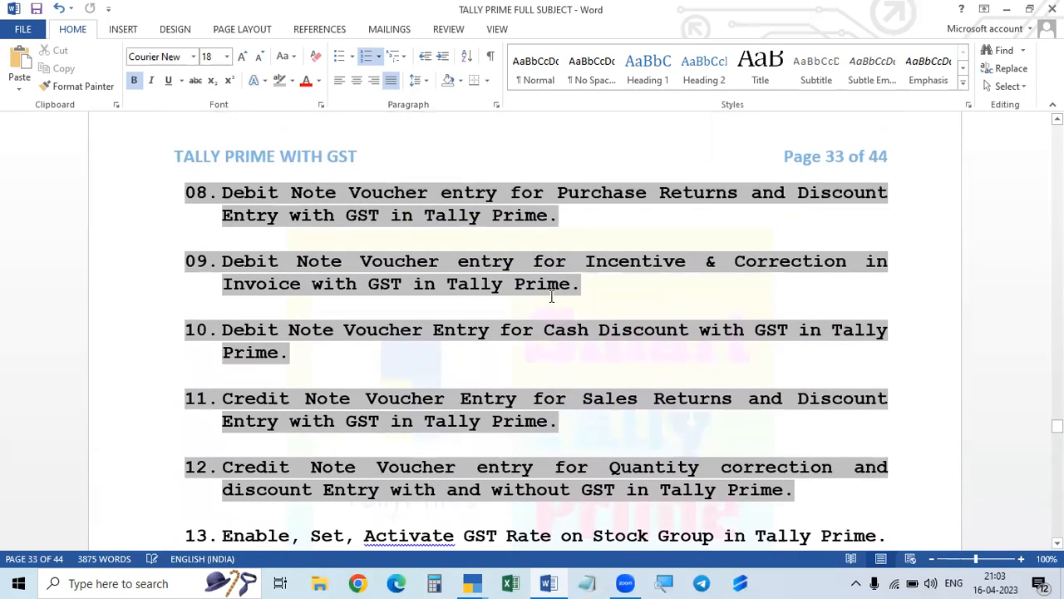
scroll(552, 297, "down", 2)
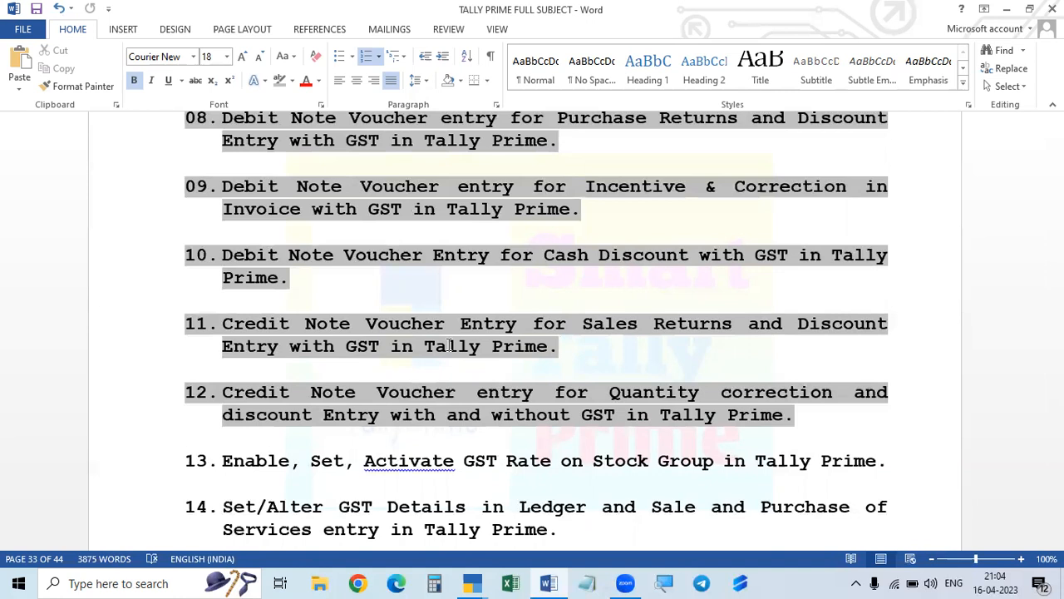
scroll(458, 339, "down", 1)
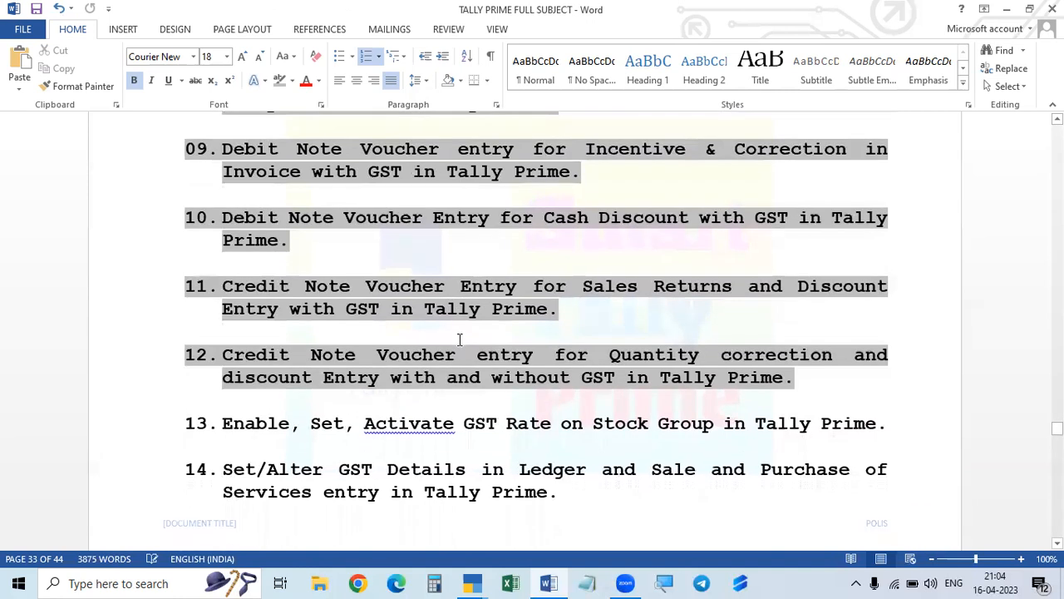
scroll(459, 340, "up", 2)
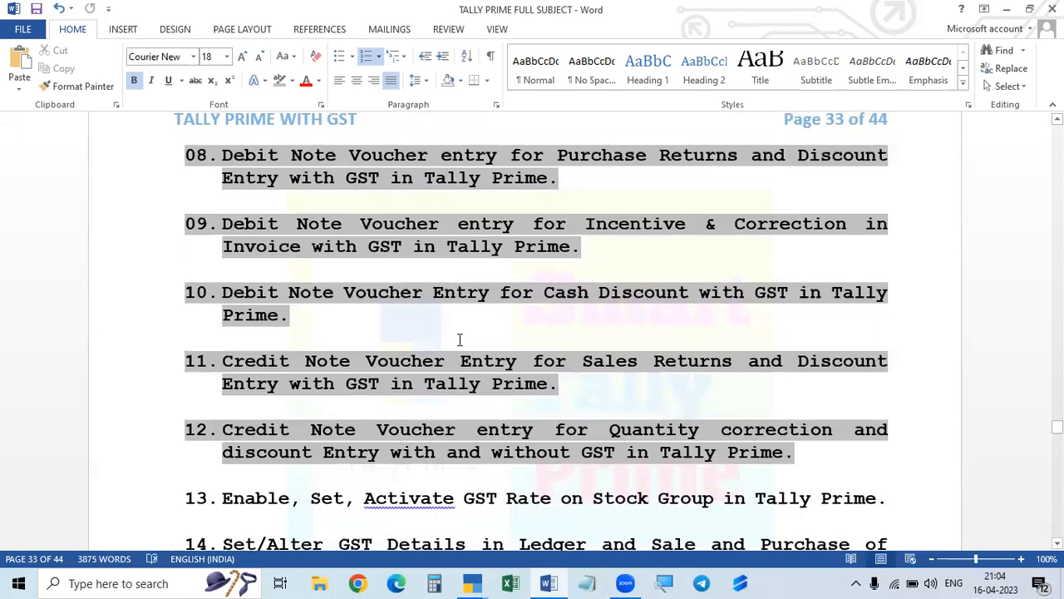
scroll(459, 340, "up", 1)
scroll(459, 339, "down", 1)
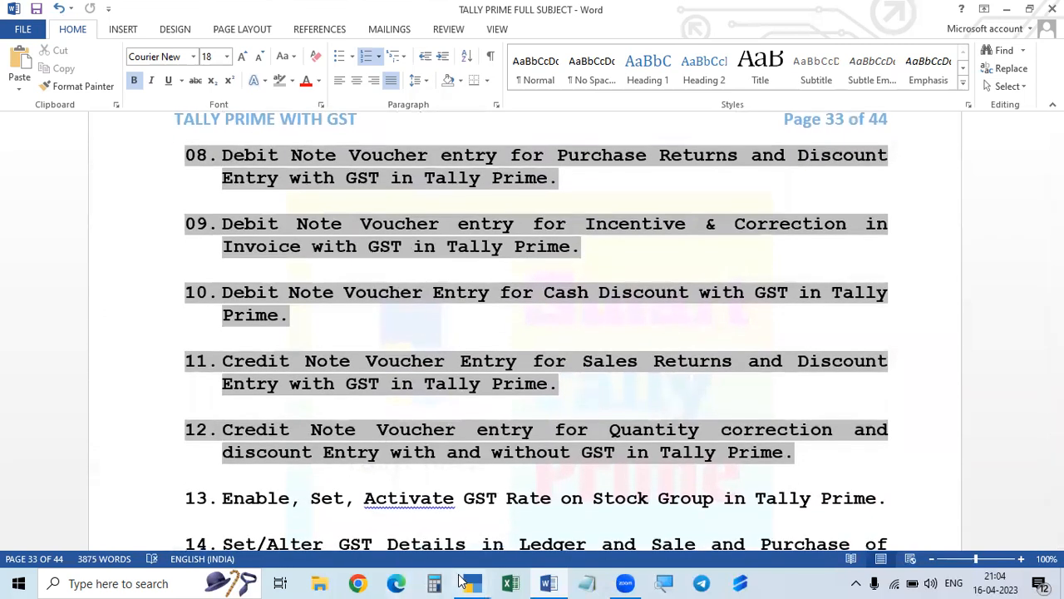
Switch to TallyPrime to examine the Ranga Computers tax invoice, and return to the Gateway of Tally for GST Activation Co.
mouse_move(470, 582)
left_click(409, 508)
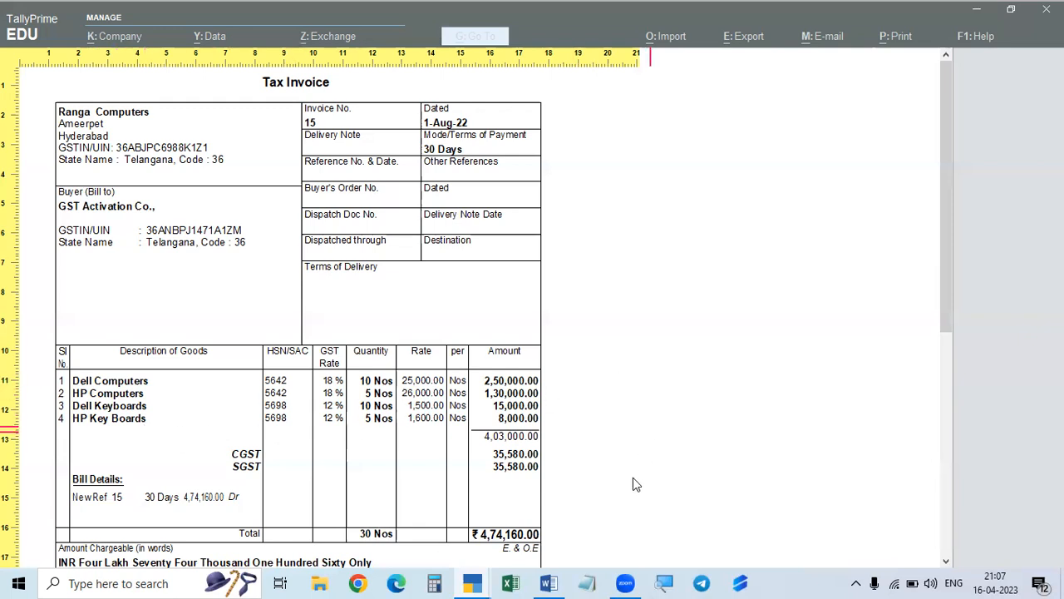
mouse_move(474, 582)
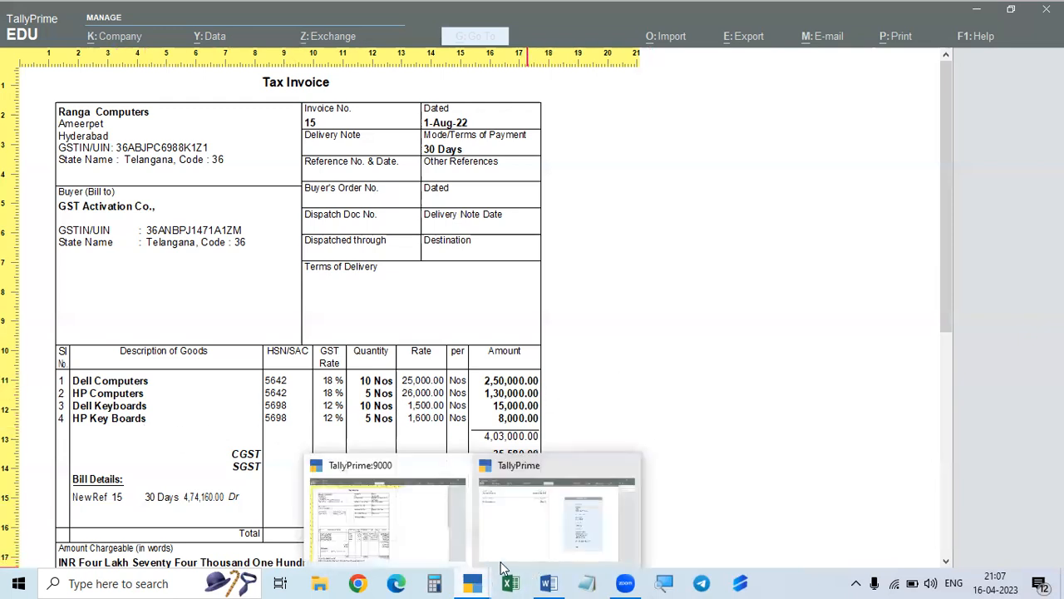
left_click(522, 546)
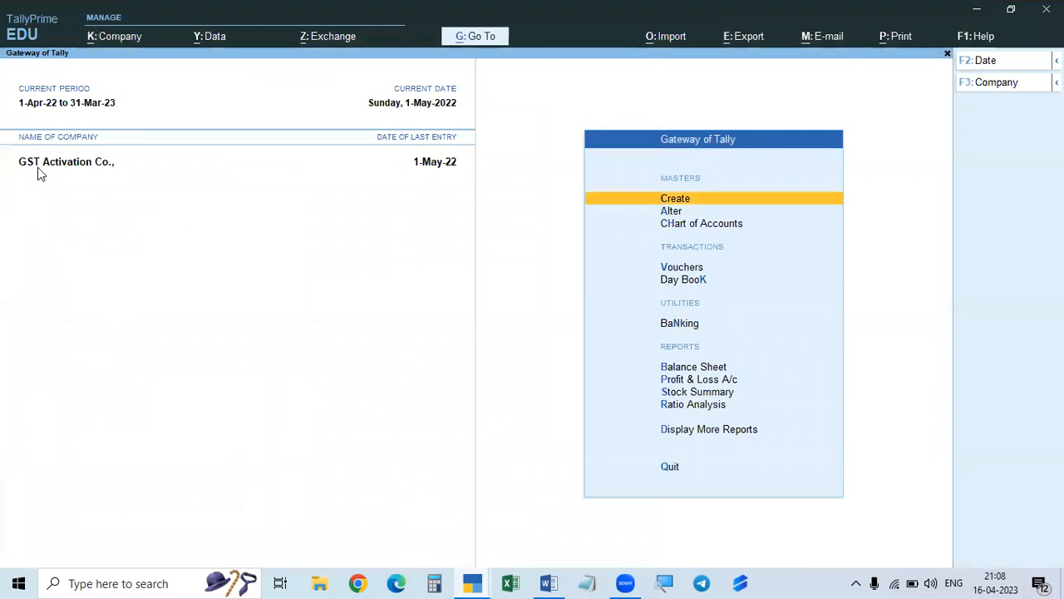
Open a purchase voucher for GST Activation Co. and set the voucher date to 1-Aug-22.
left_click(683, 269)
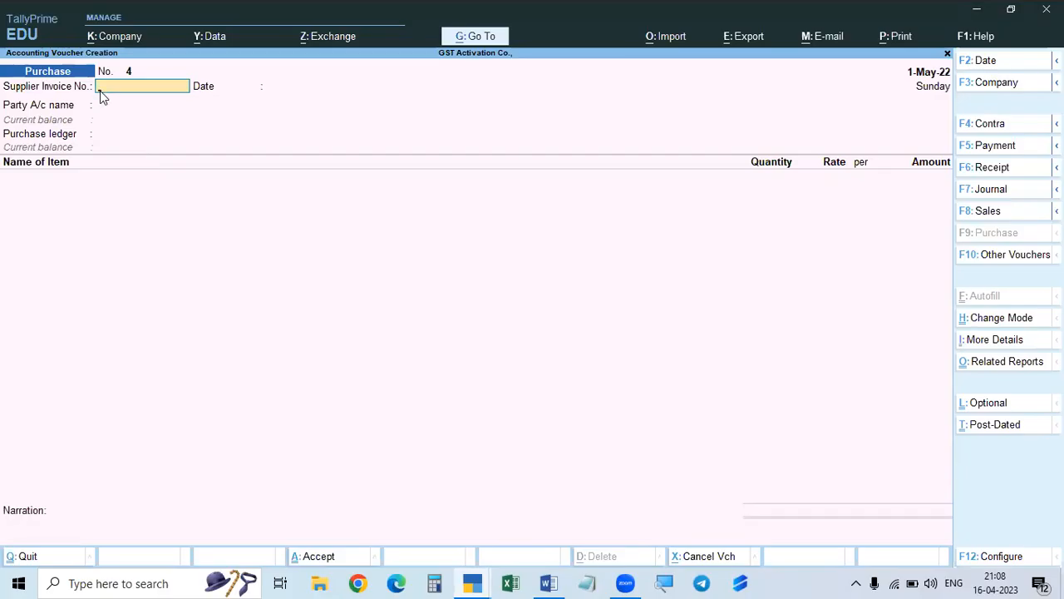
key("alt")
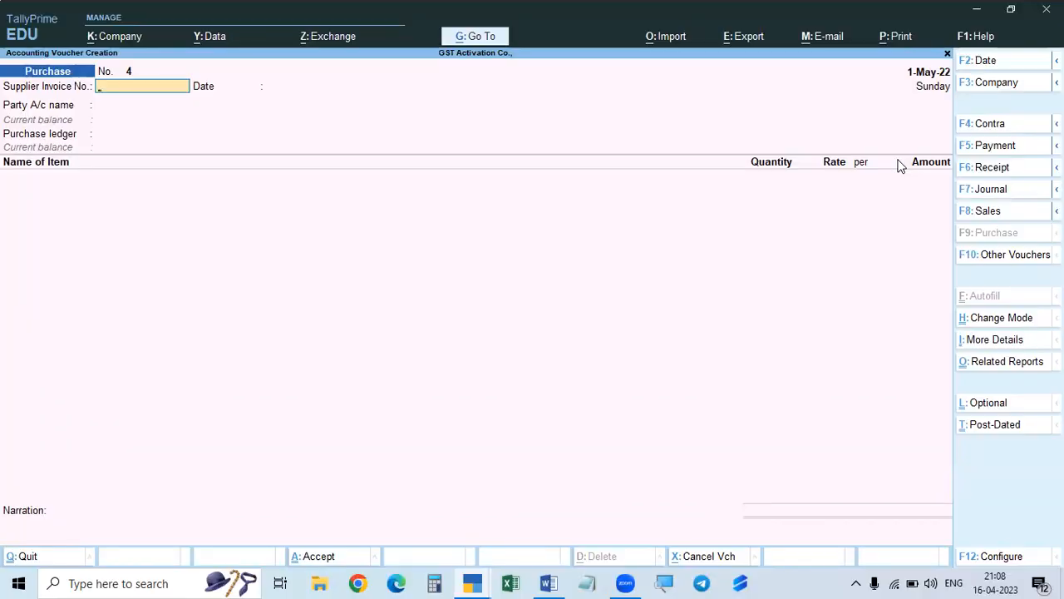
key("F2")
type("1.8")
key("Return")
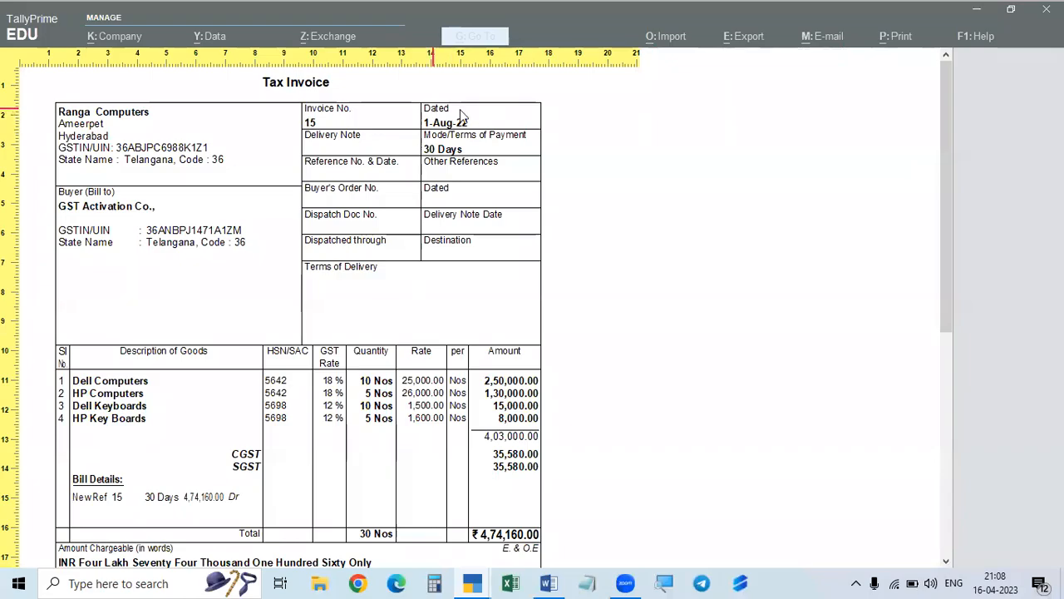
Enter supplier invoice number 15 with the invoice date 1-Aug-22.
type("15")
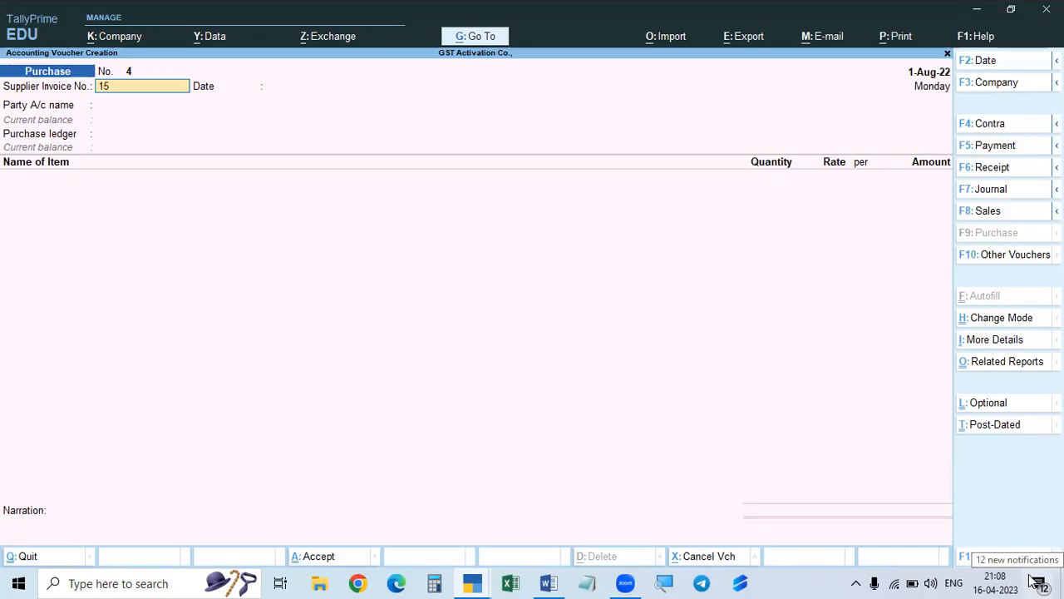
key("Return")
key("Return")
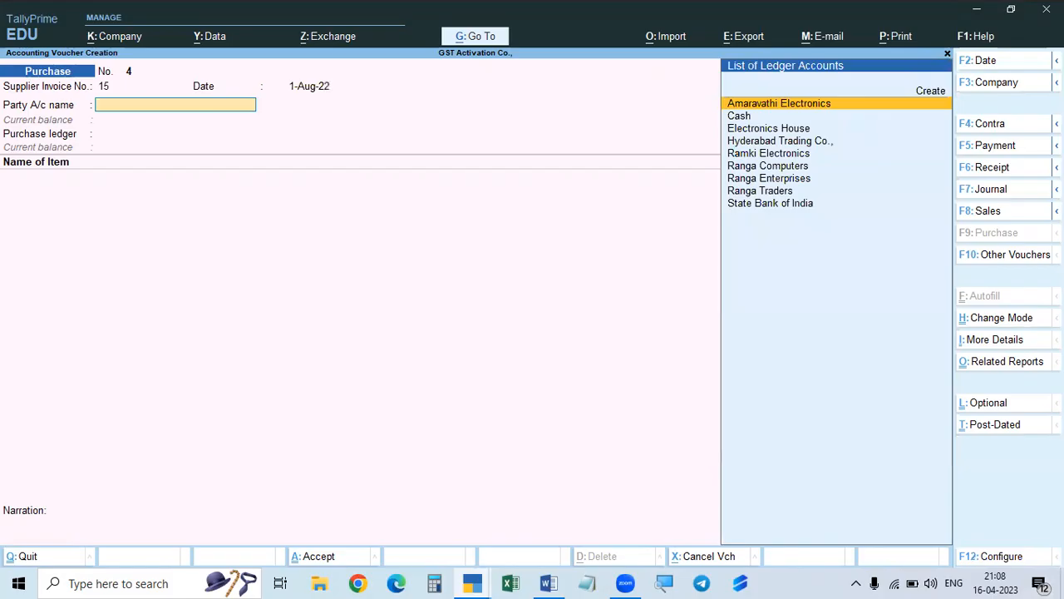
Choose Ranga Computers as the party account and accept its party details.
type("R")
type("anga Computers")
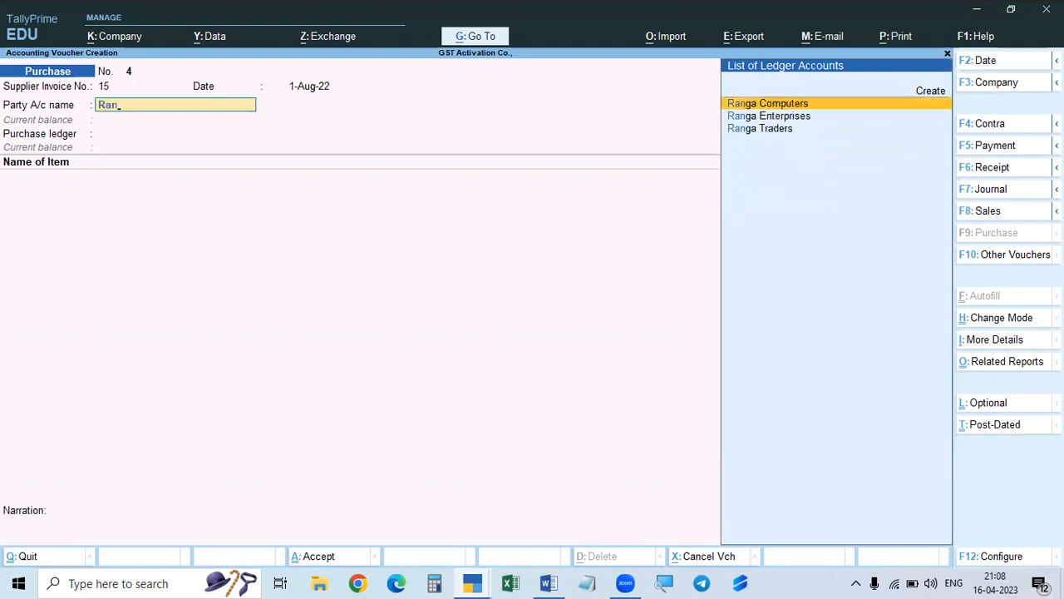
key("Return")
key("ctrl+a")
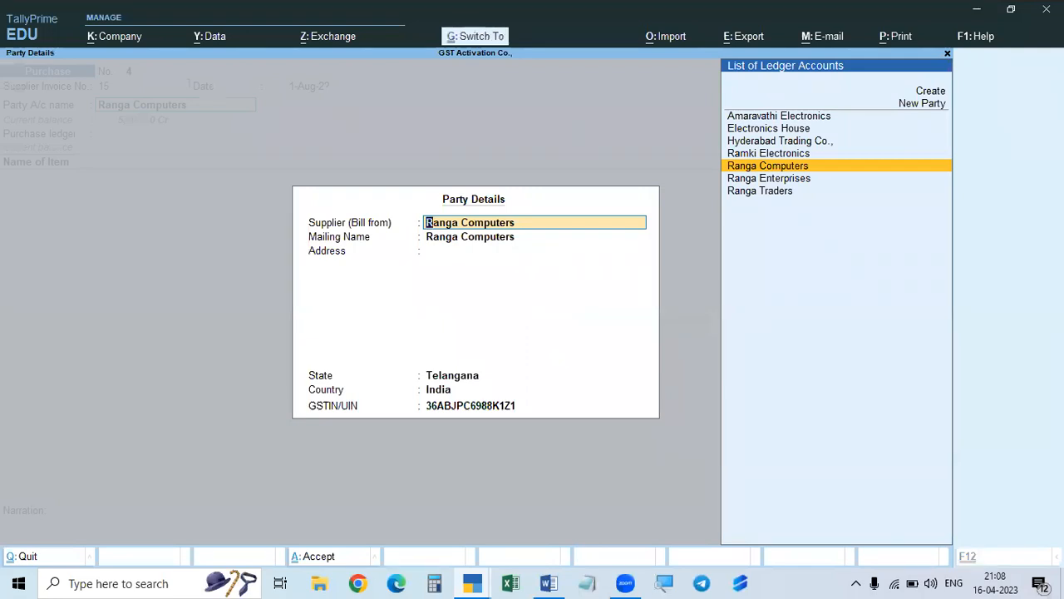
key("ctrl+a")
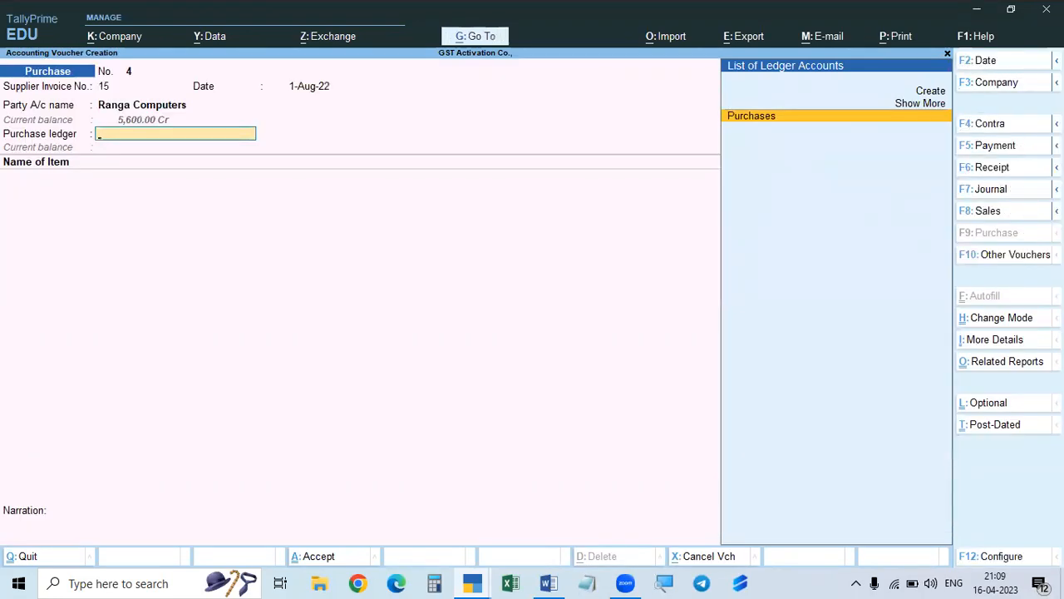
Set Modify Tax Rate details of GST to No in the voucher configuration and choose Purchases as the purchase ledger.
key("Return")
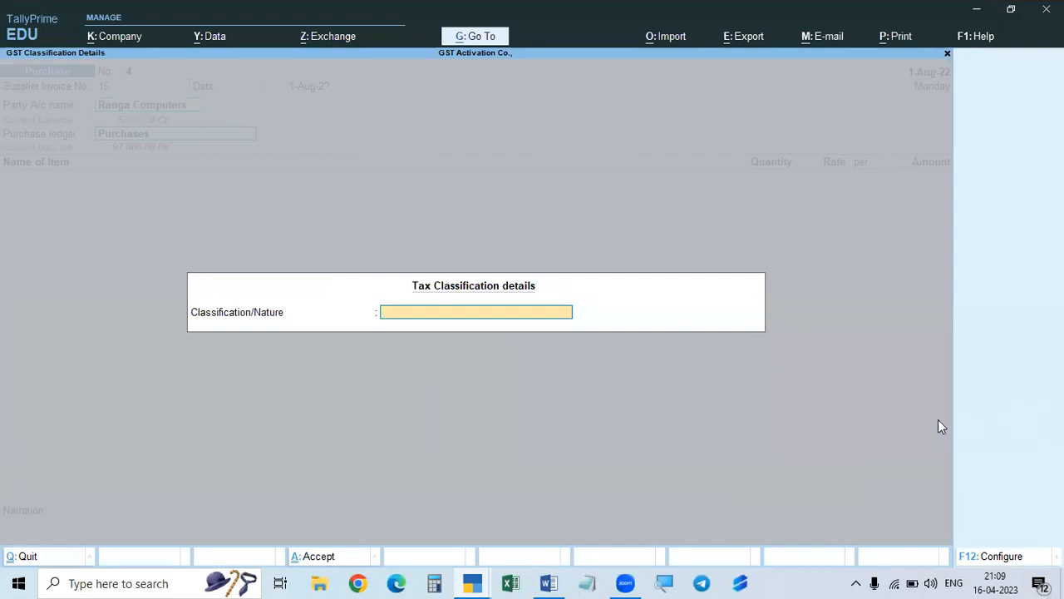
key("Escape")
key("F12")
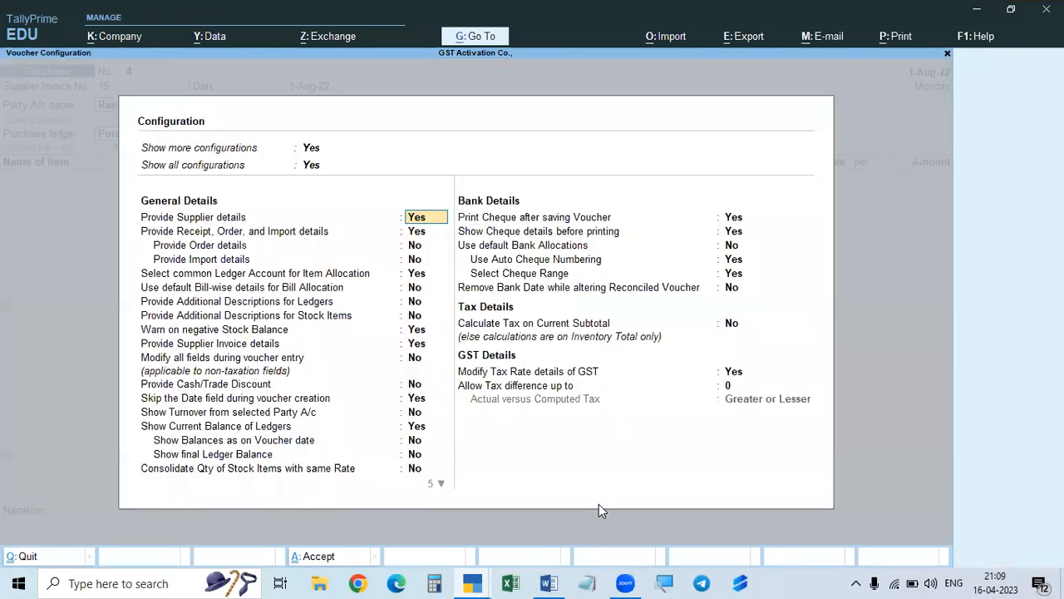
left_click(730, 372)
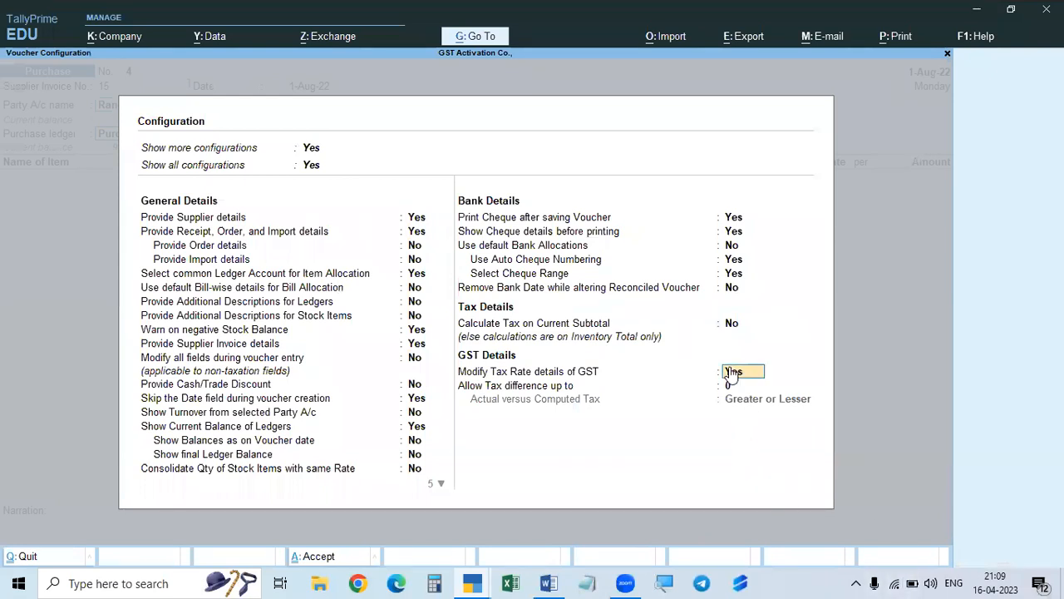
key("Return")
key("Return")
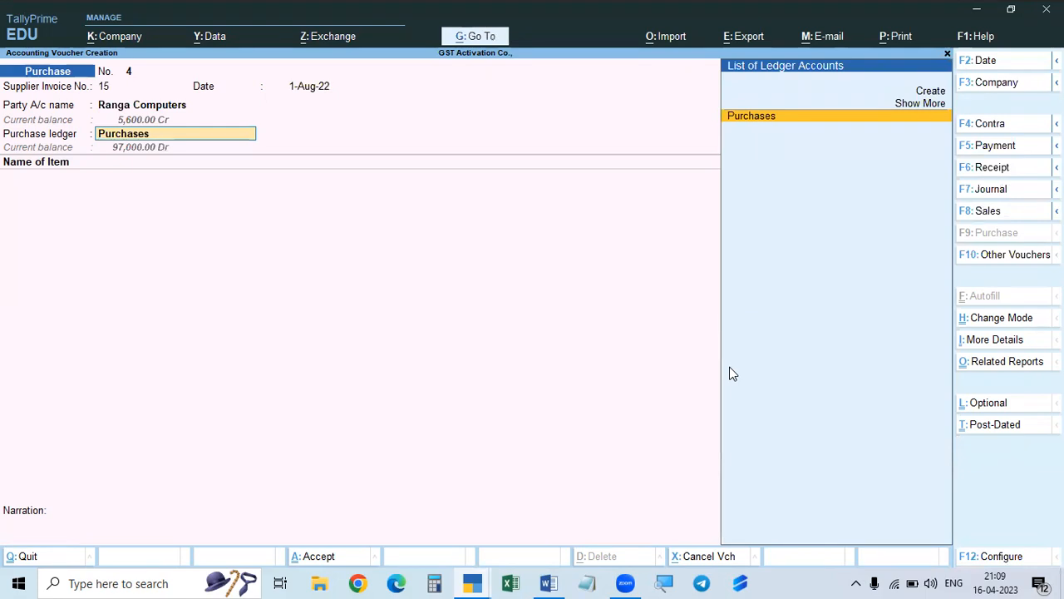
key("F12")
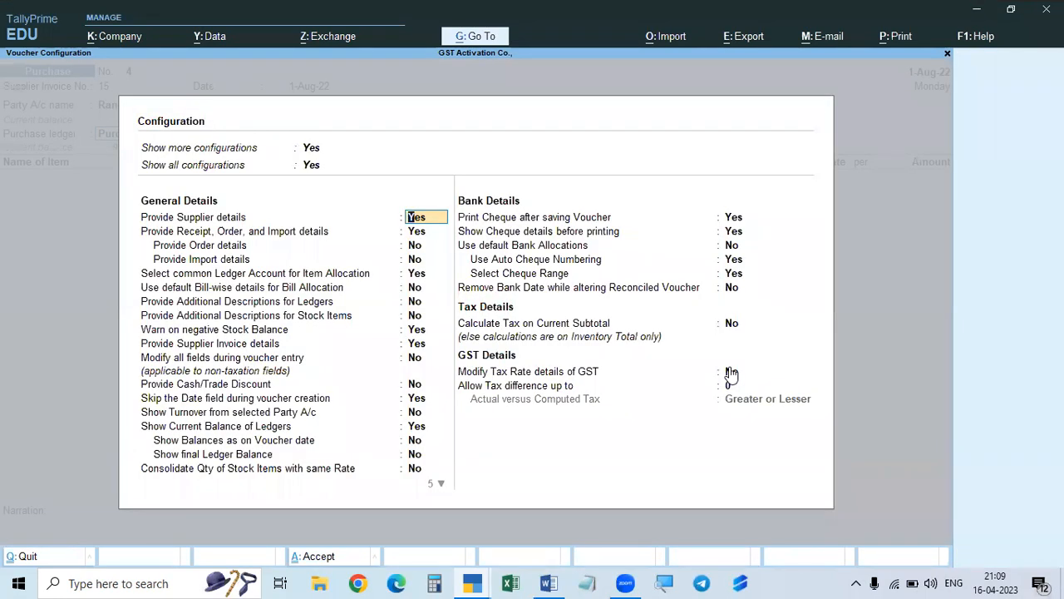
key("Escape")
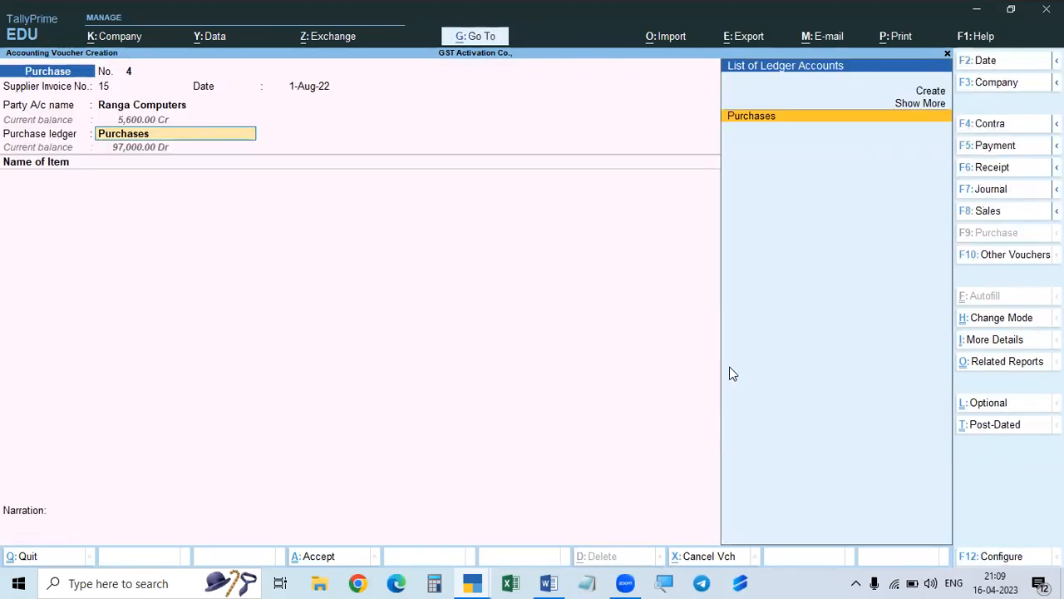
key("Return")
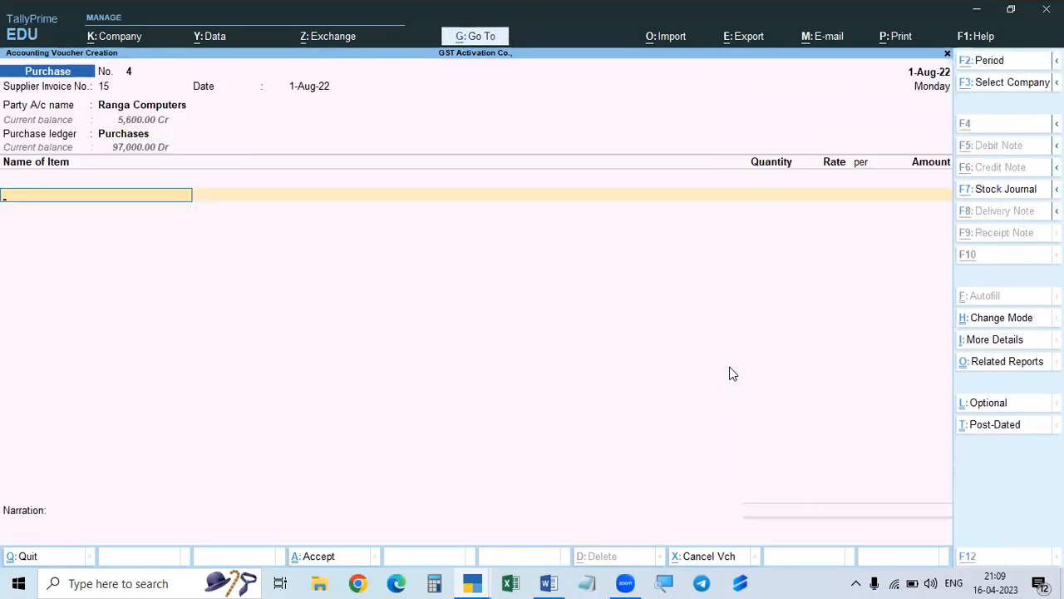
Examine the goods lines of the Ranga Computers tax invoice for item names, HSN codes, GST rates, quantities and rates.
key("alt+p")
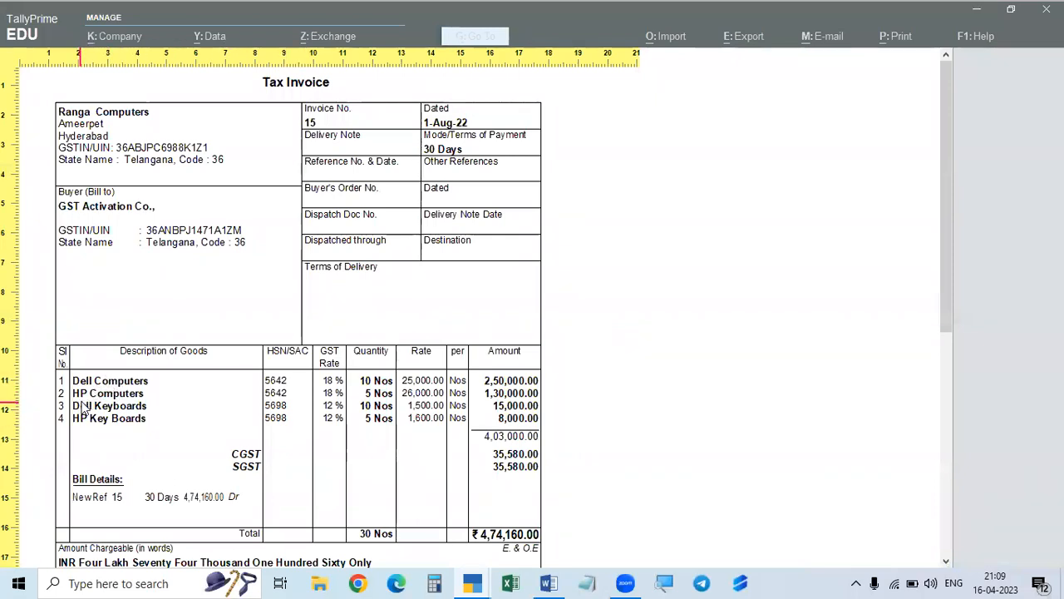
key("Escape")
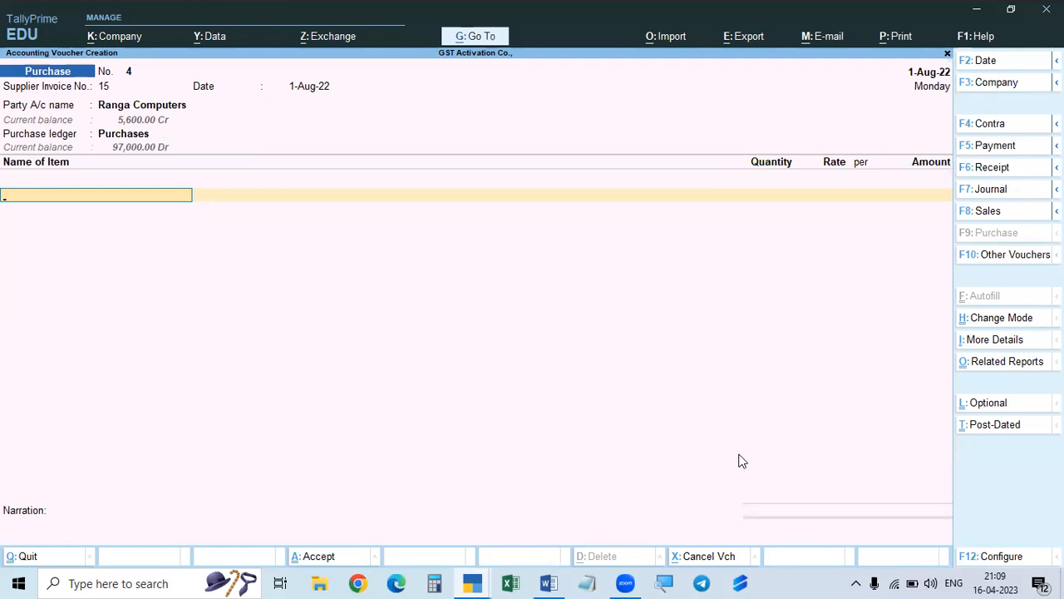
key("alt+p")
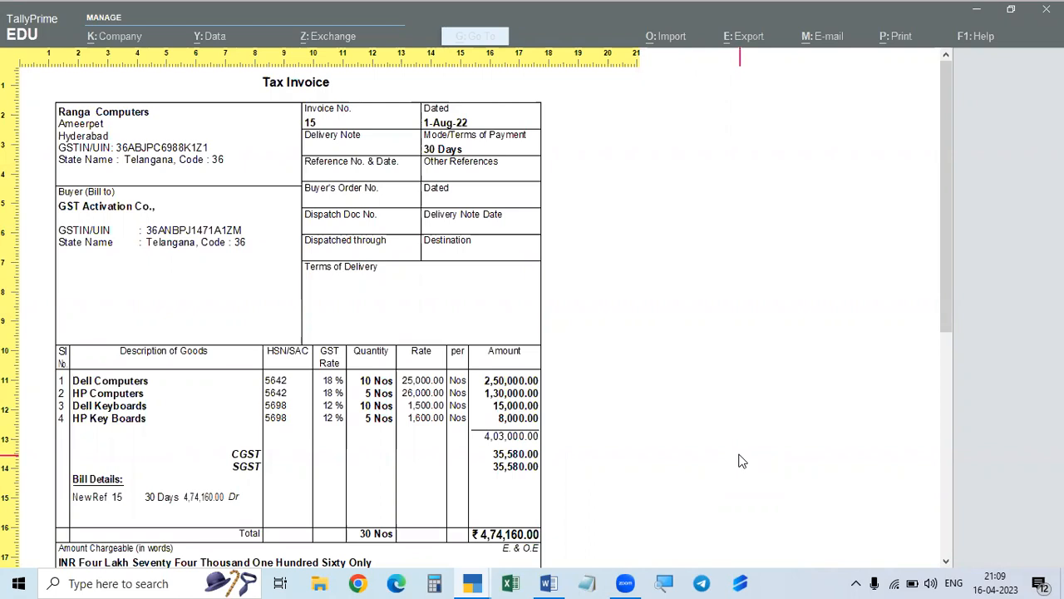
key("Escape")
key("alt+p")
key("Escape")
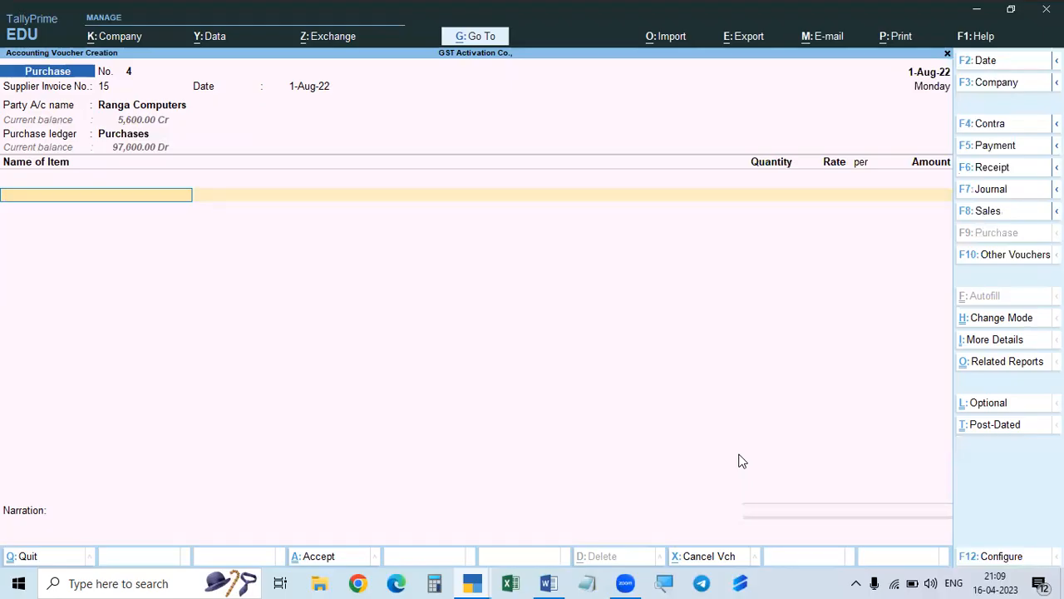
Start a new stock item from the purchase voucher's item line and name it Dell Computers.
key("alt+c")
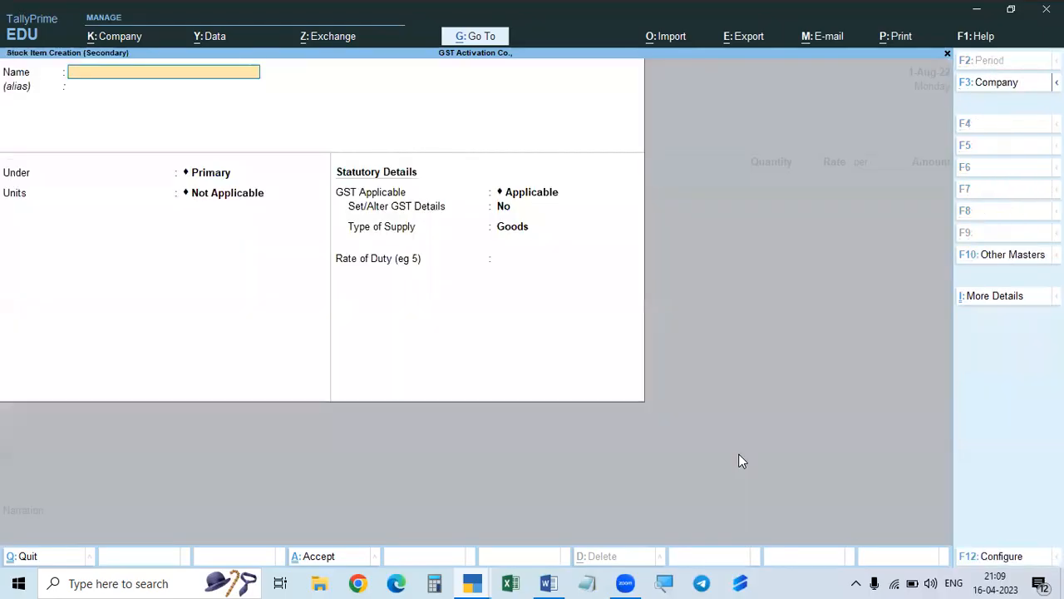
key("Escape")
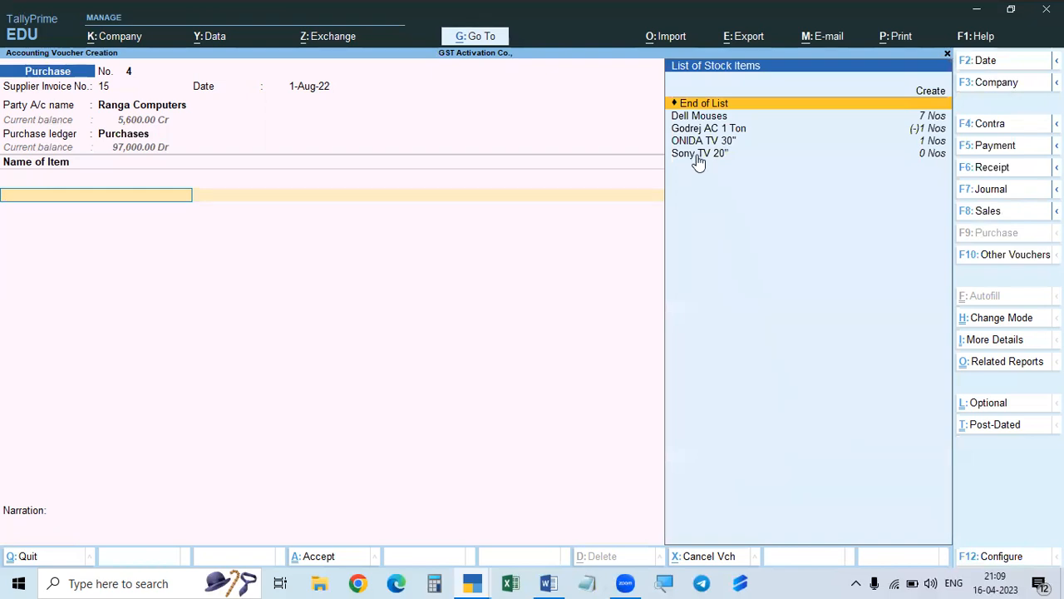
key("alt+c")
type("Dee")
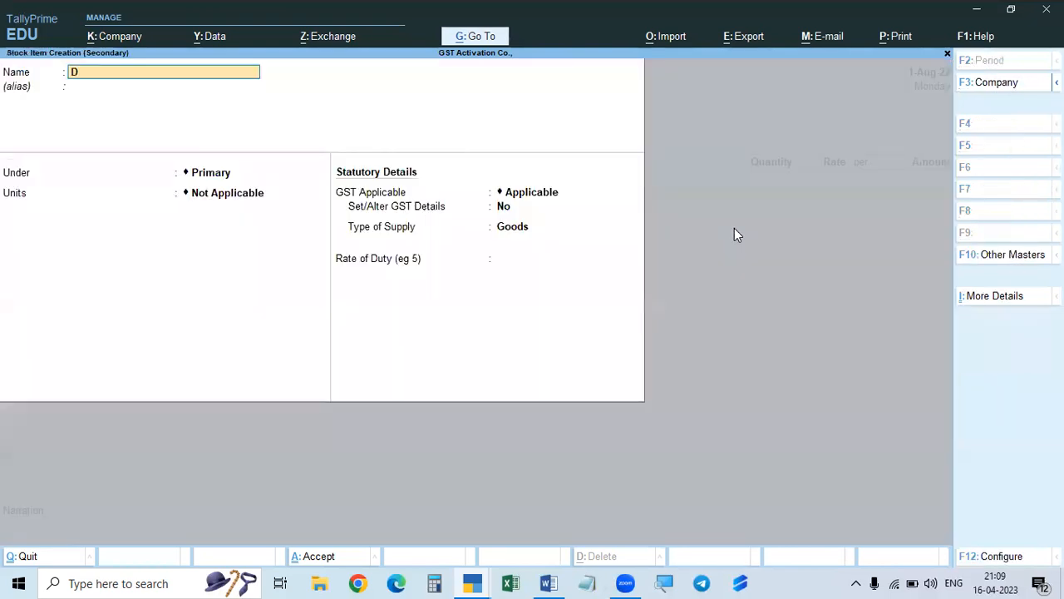
key("BackSpace")
type("ll Computers")
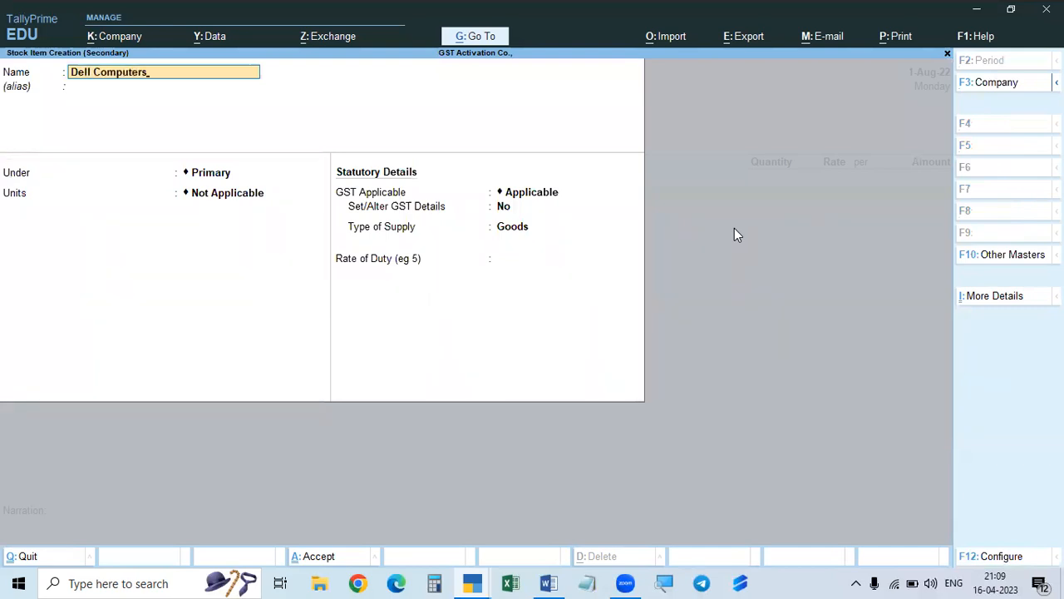
key("Return")
key("Return")
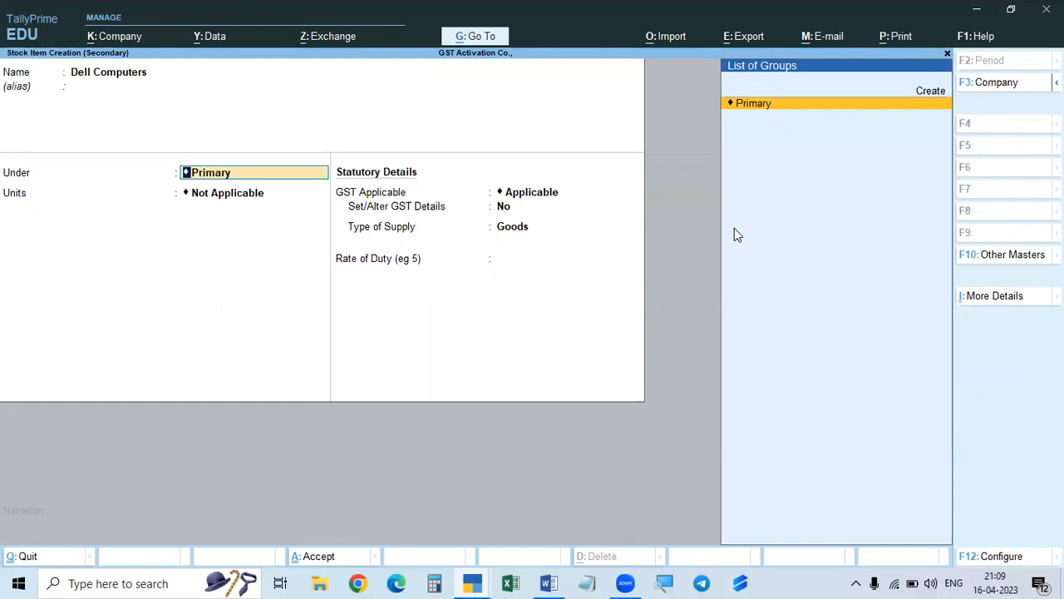
Create a Computers stock group under Primary, with item quantities added and Set/Alter GST Details set to Yes.
key("alt+c")
type("Computers")
key("Return")
key("Return")
key("Return")
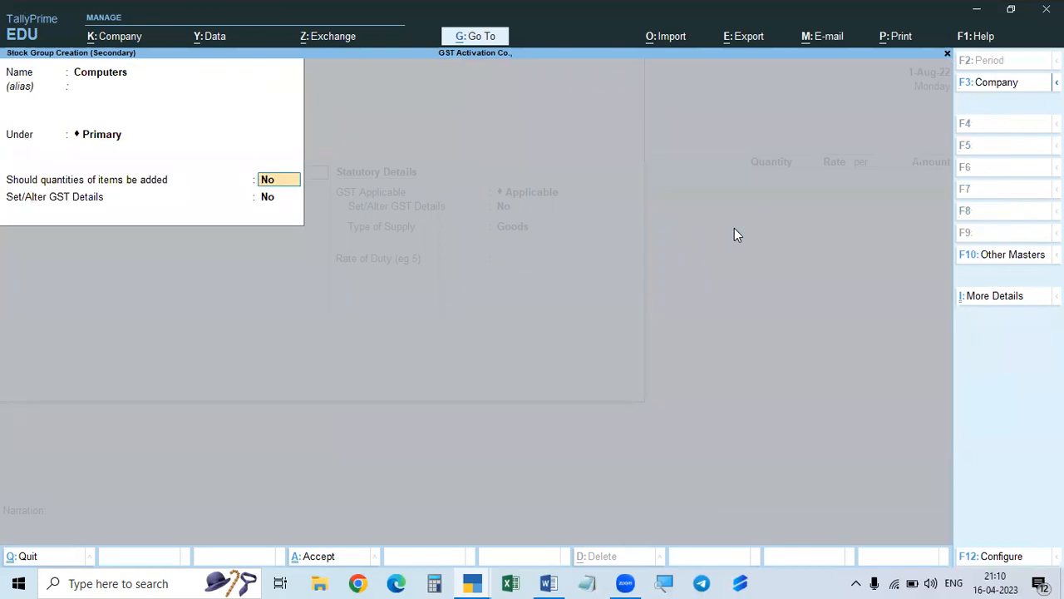
type("y")
key("Return")
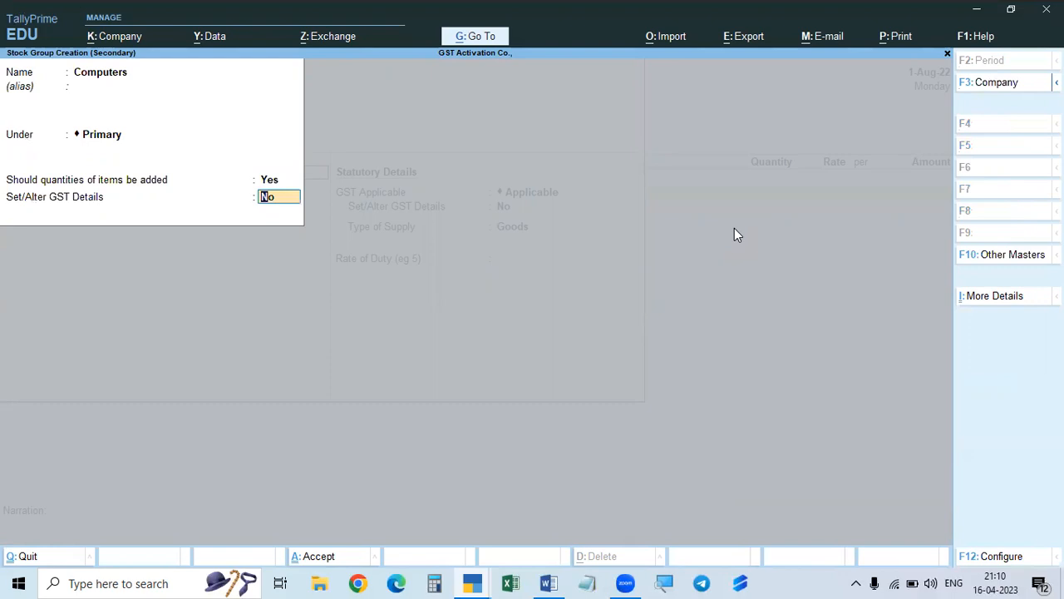
type("y")
key("Return")
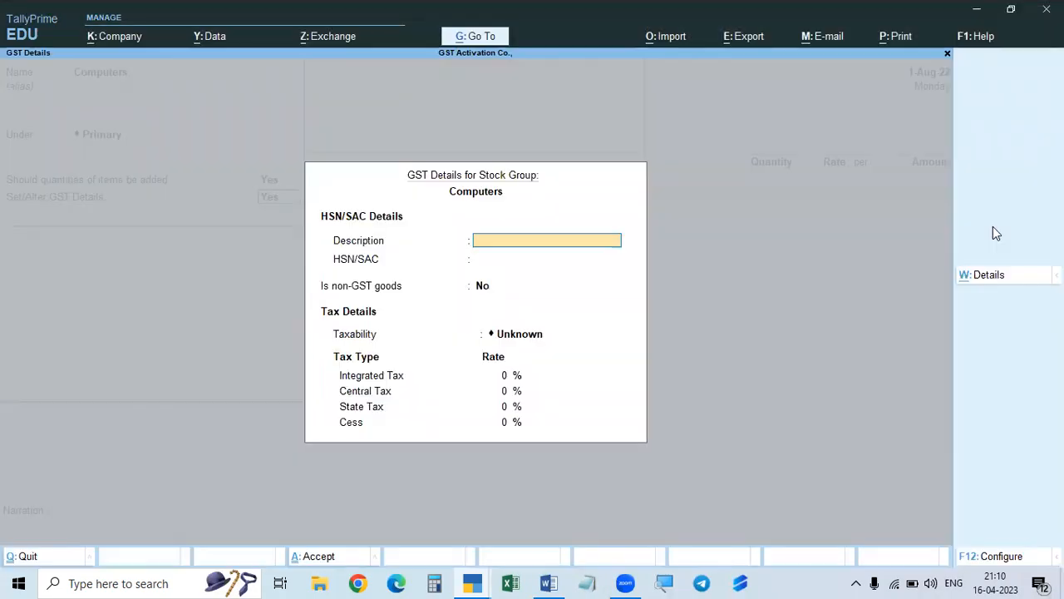
Enter Computers as the description and 5642 as the HSN/SAC in the stock group's GST details.
type("5642")
key("BackSpace")
key("BackSpace")
key("BackSpace")
key("BackSpace")
type("Computers")
key("Return")
type("6")
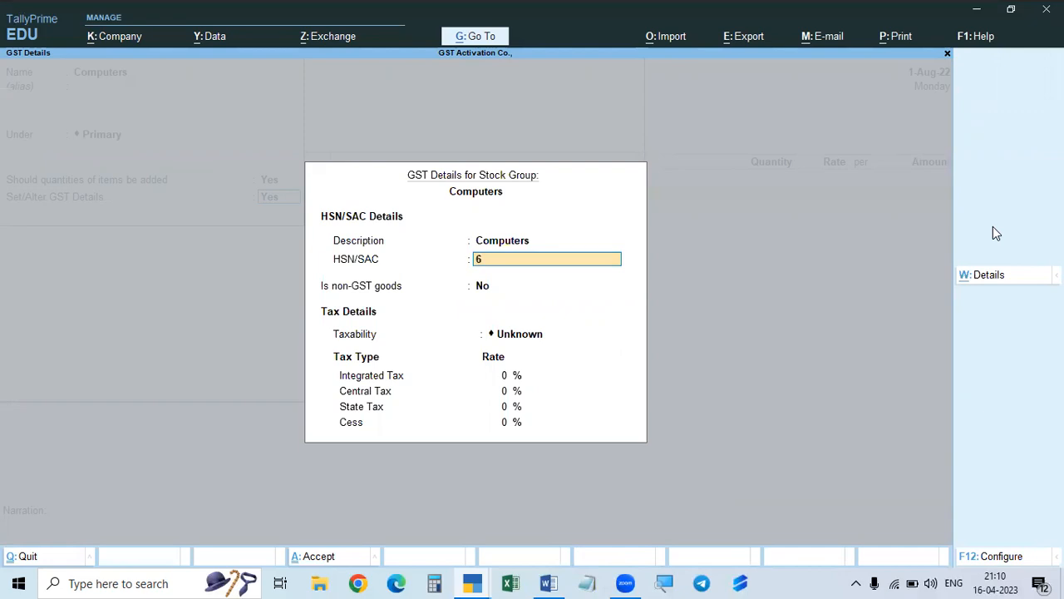
key("BackSpace")
type("5642")
key("Return")
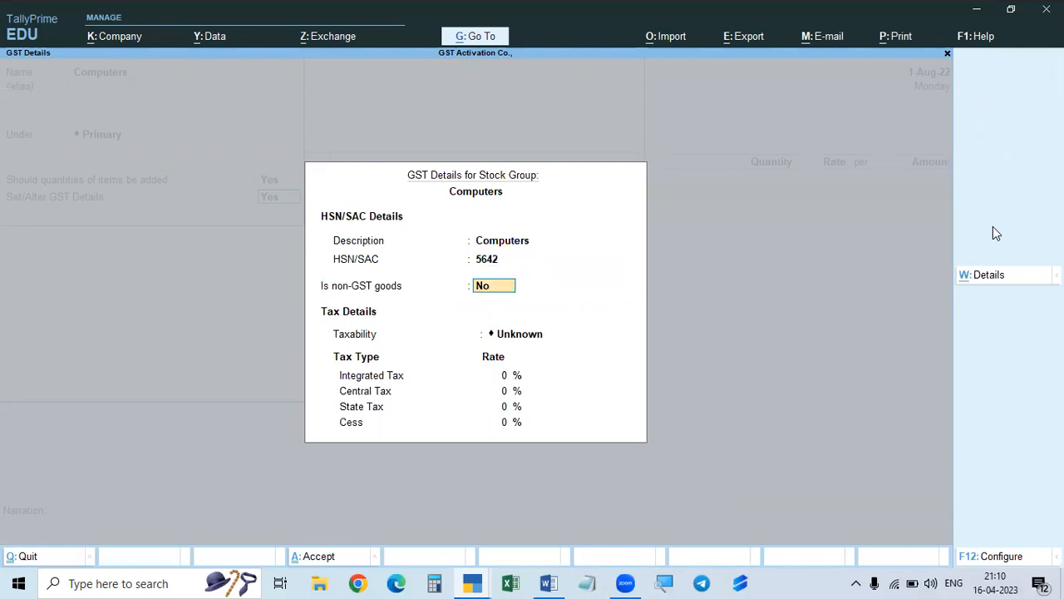
Make the Computers group Taxable at 18% integrated tax and save it as the parent group of Dell Computers.
key("Return")
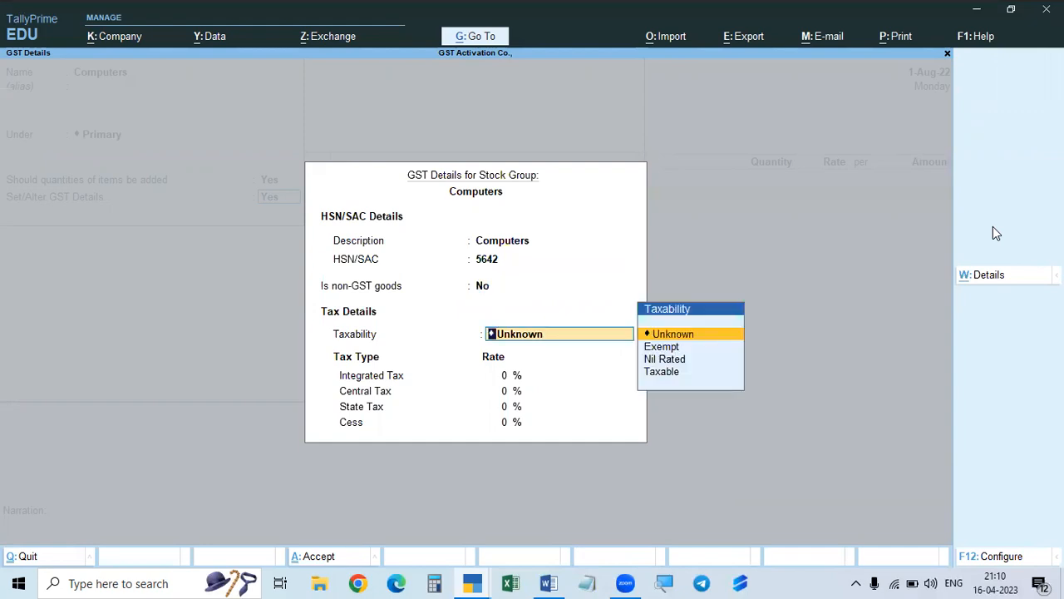
key("Down")
key("Down")
key("Down")
key("Return")
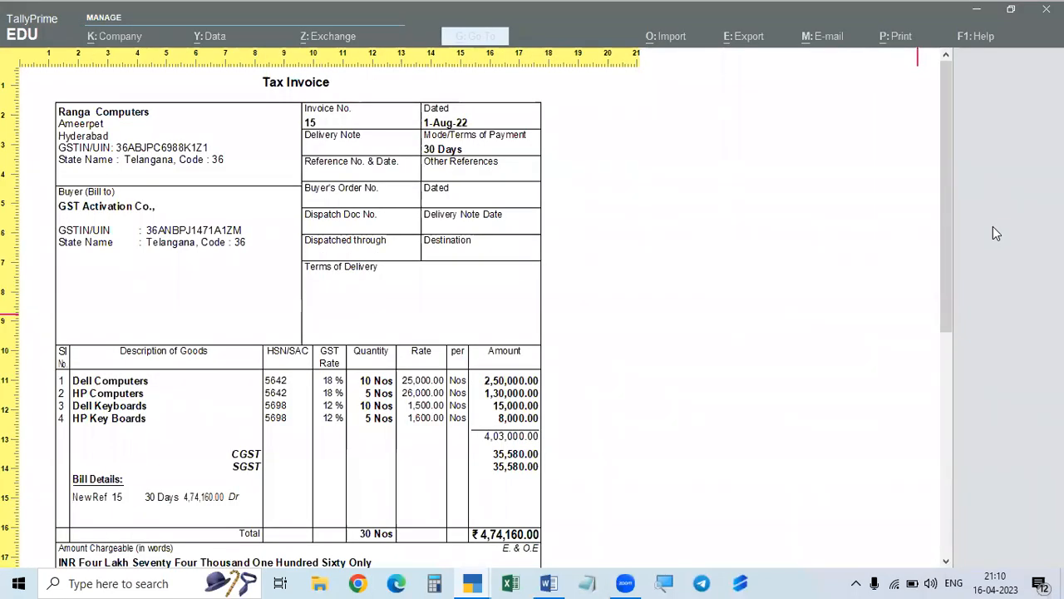
type("154")
key("Return")
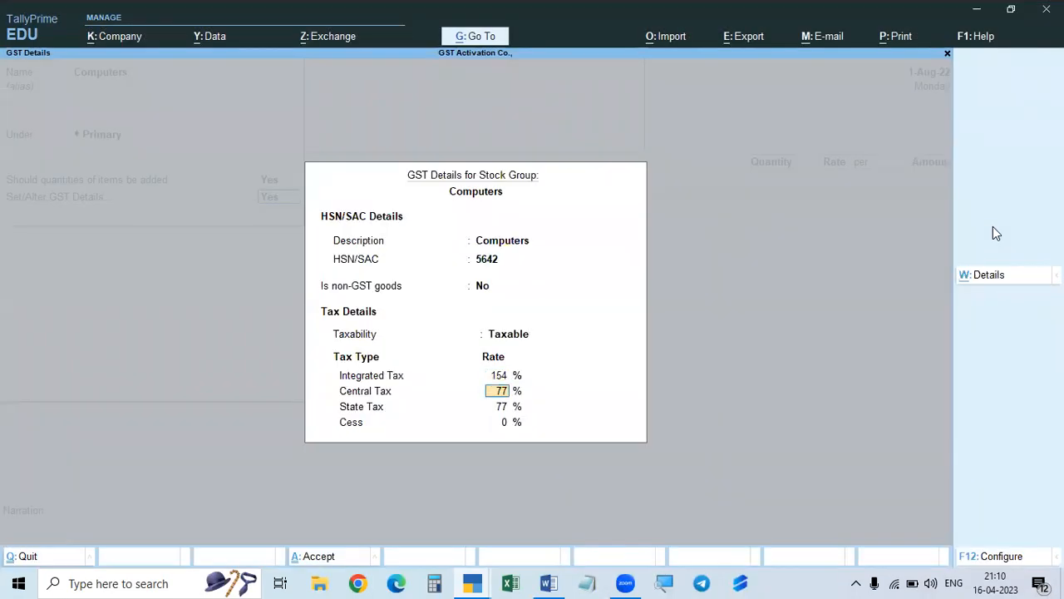
key("Up")
type("18")
key("Return")
key("Return")
key("Return")
key("Return")
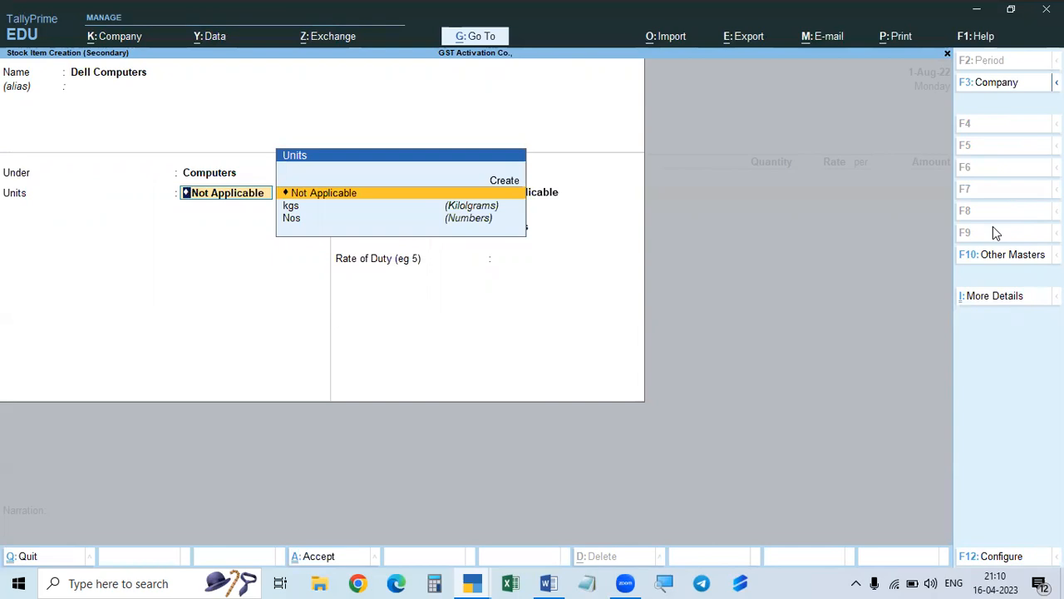
Set the Dell Computers unit to Nos and keep GST as Applicable.
key("Down")
key("Down")
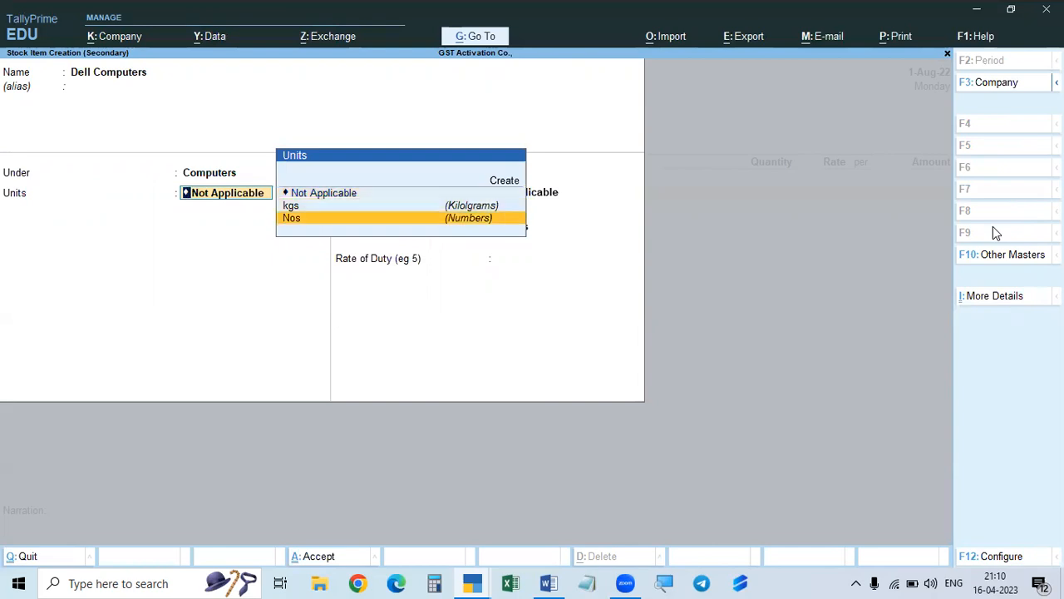
key("Return")
key("Return")
type("n")
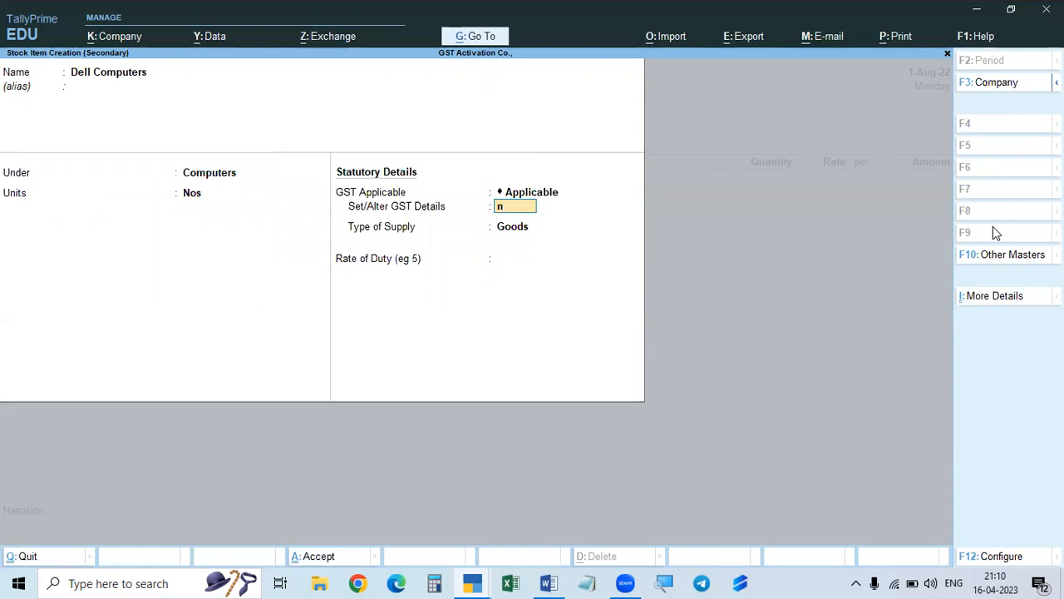
key("BackSpace")
type("y")
key("Return")
key("Escape")
key("y")
key("BackSpace")
key("BackSpace")
key("Return")
key("Return")
Set Set/Alter GST Details to No with Goods as the supply type, and save the Dell Computers item.
type("n")
key("Return")
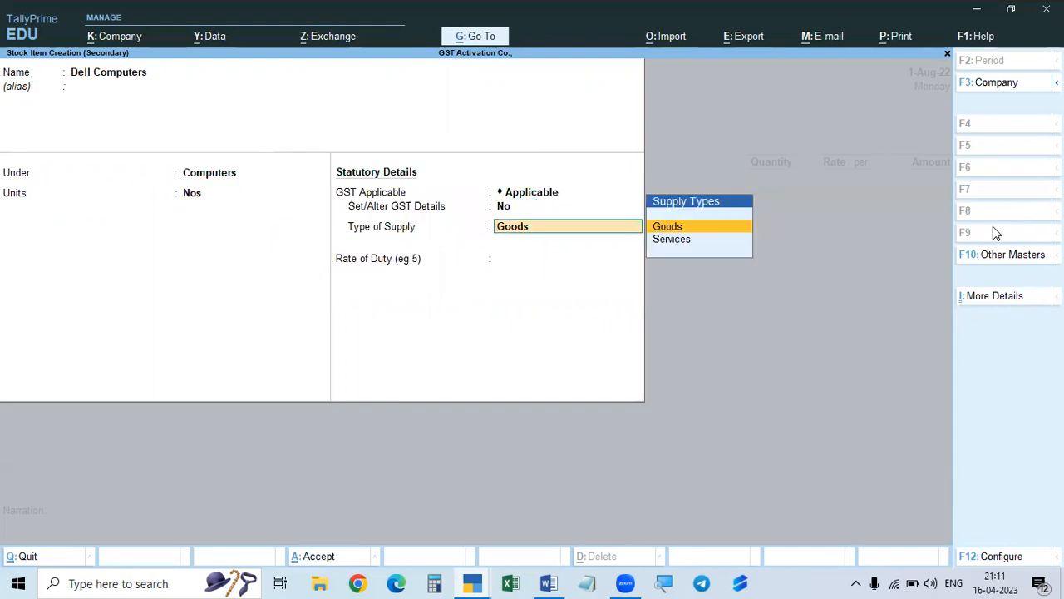
key("Return")
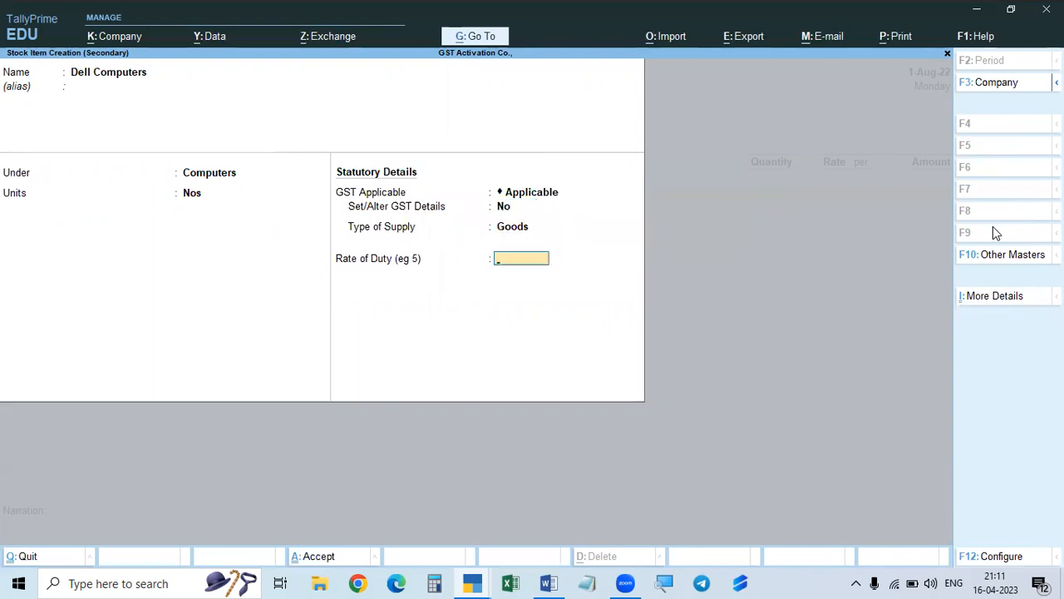
key("Return")
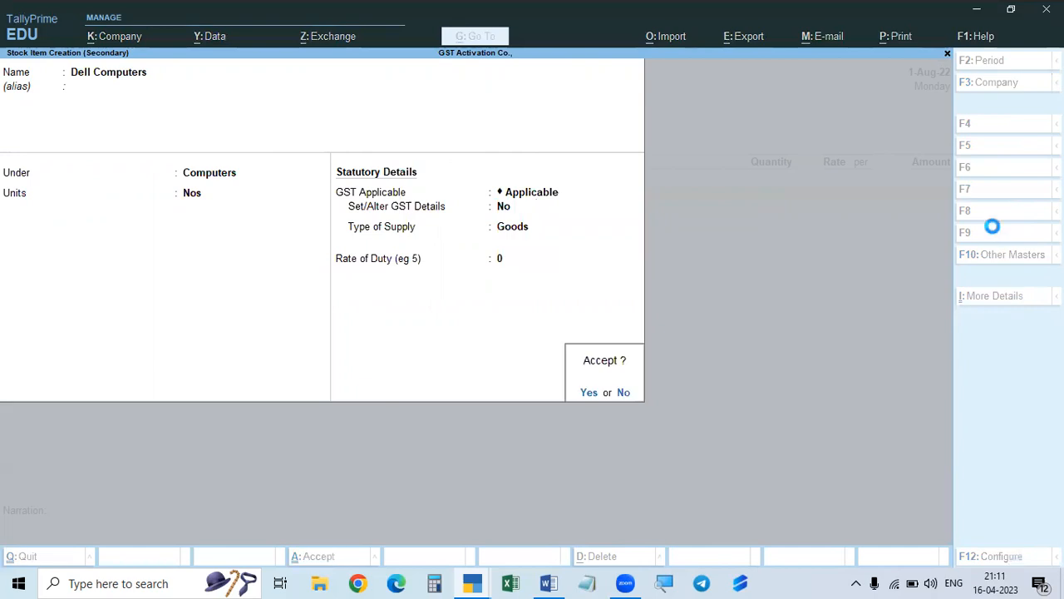
key("Return")
Enter a quantity of 10 Nos at a rate of 25,000 for the Dell Computers line.
key("alt")
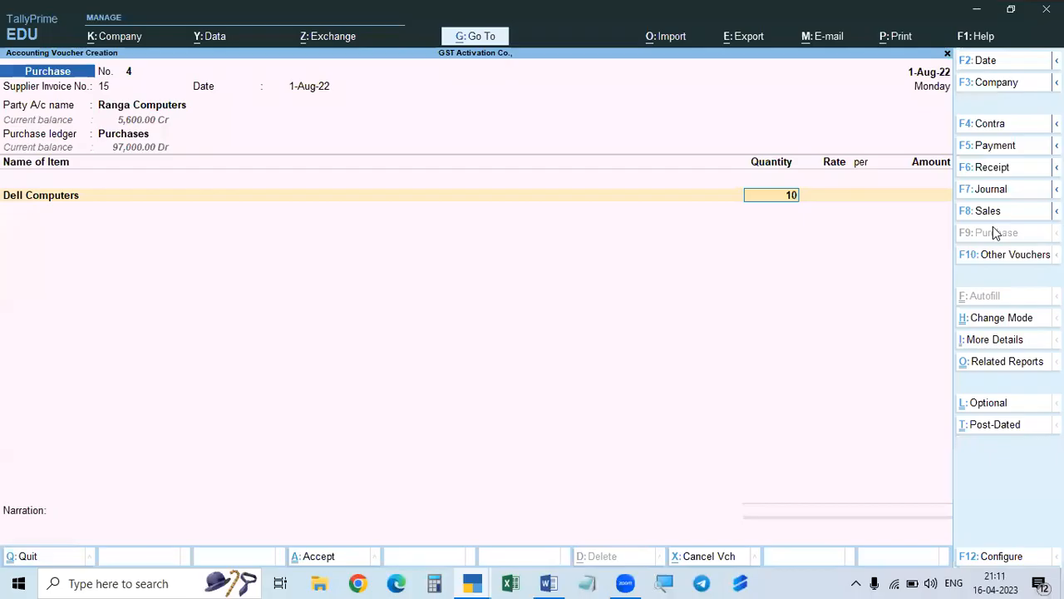
key("Return")
type("25,000")
key("Return")
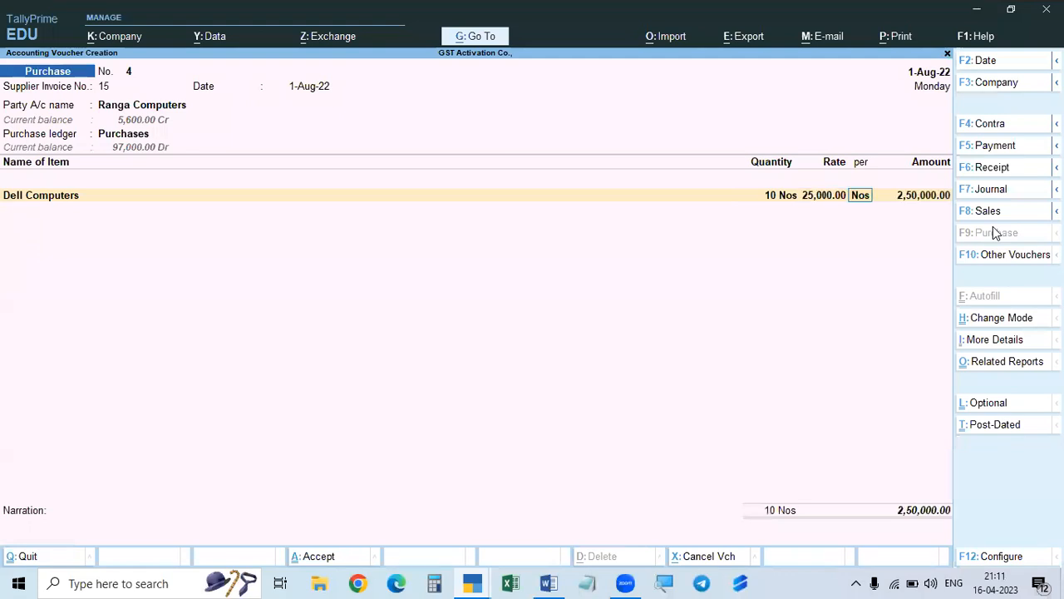
key("Return")
key("Return")
Close the Dell Computers line and start a new stock item named H P Computers for the second invoice line.
key("alt")
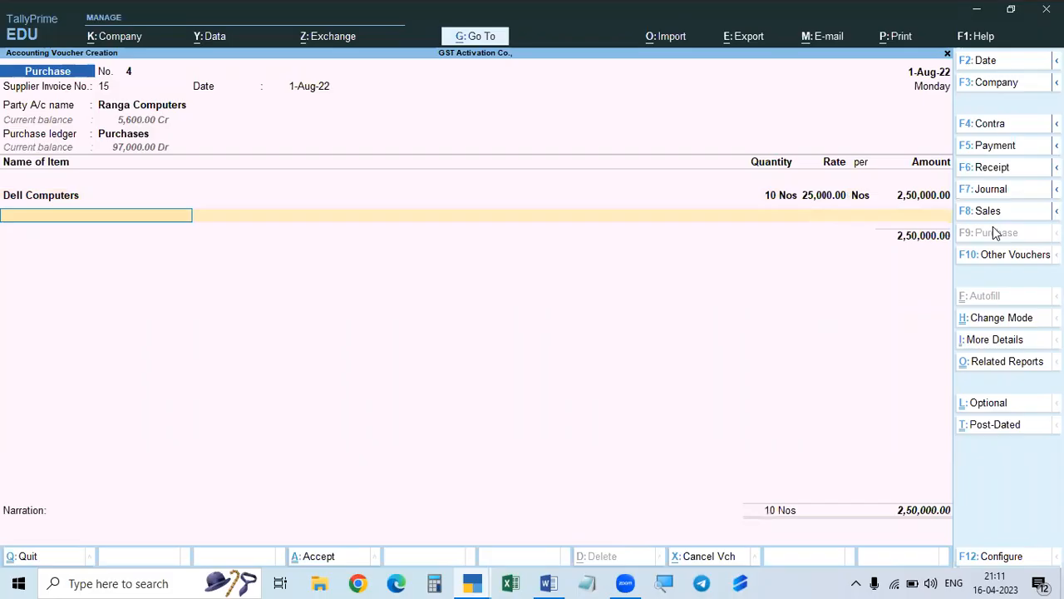
key("alt")
key("alt+c")
type("A")
key("BackSpace")
type("H P Com")
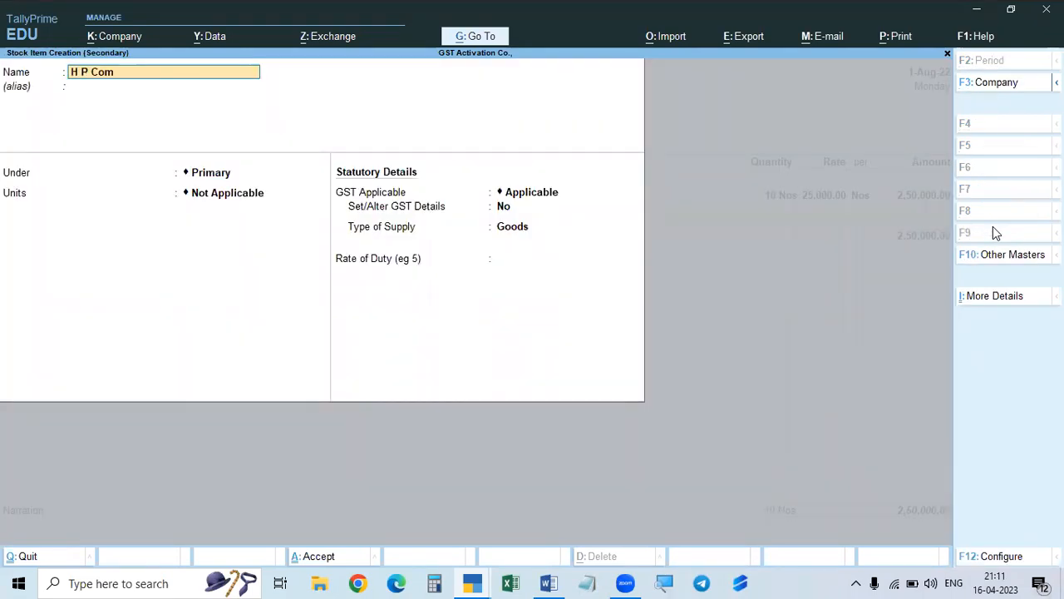
type("puters")
key("Return")
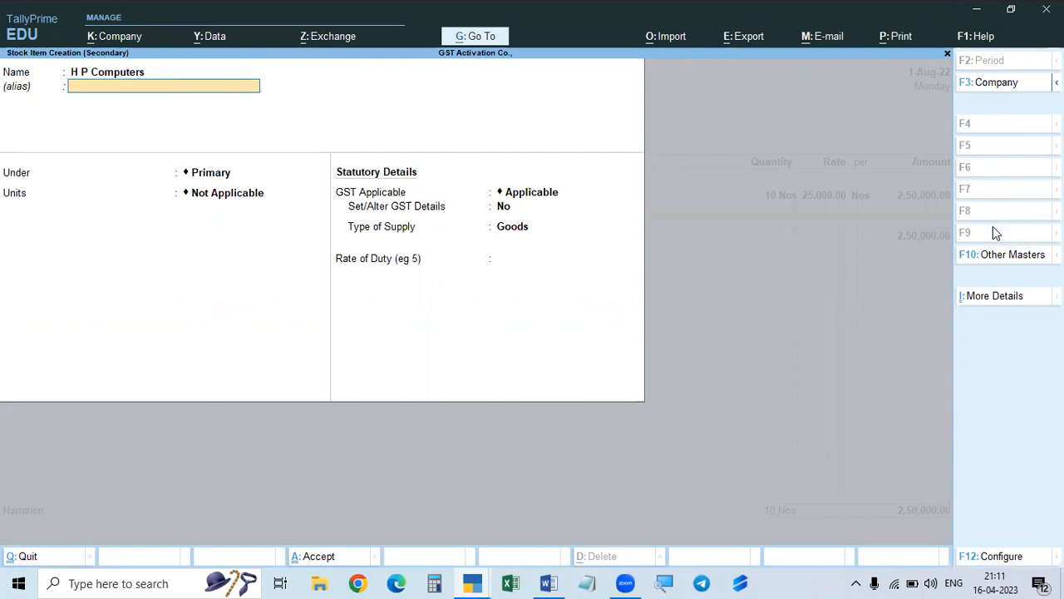
Place the H P Computers item under the Computers group with Nos as its unit.
key("Return")
key("Down")
key("Return")
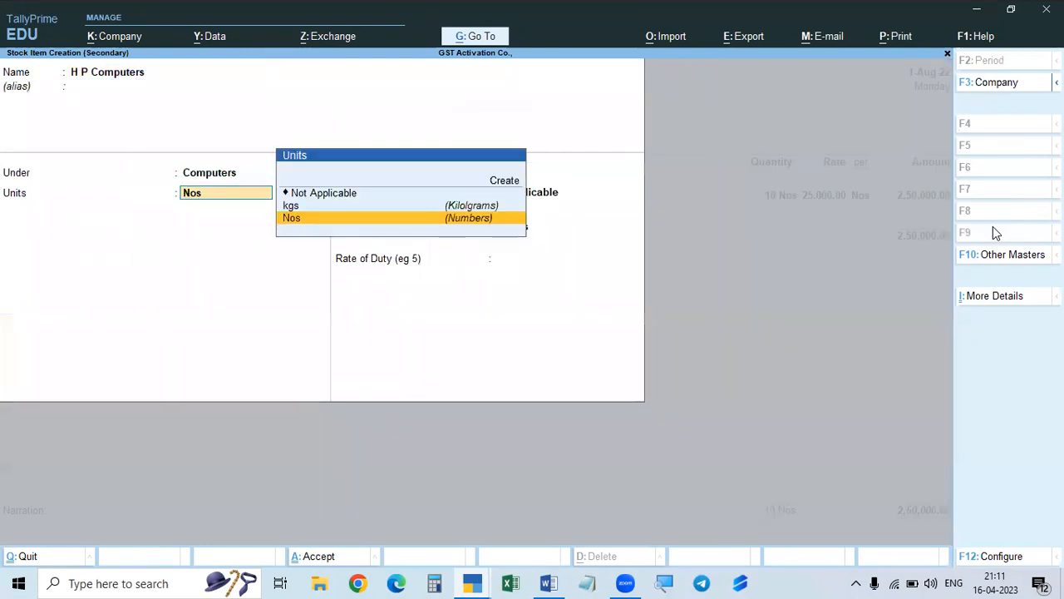
Open the Computers stock group for alteration and set Set/Alter GST Details to Yes.
key("BackSpace")
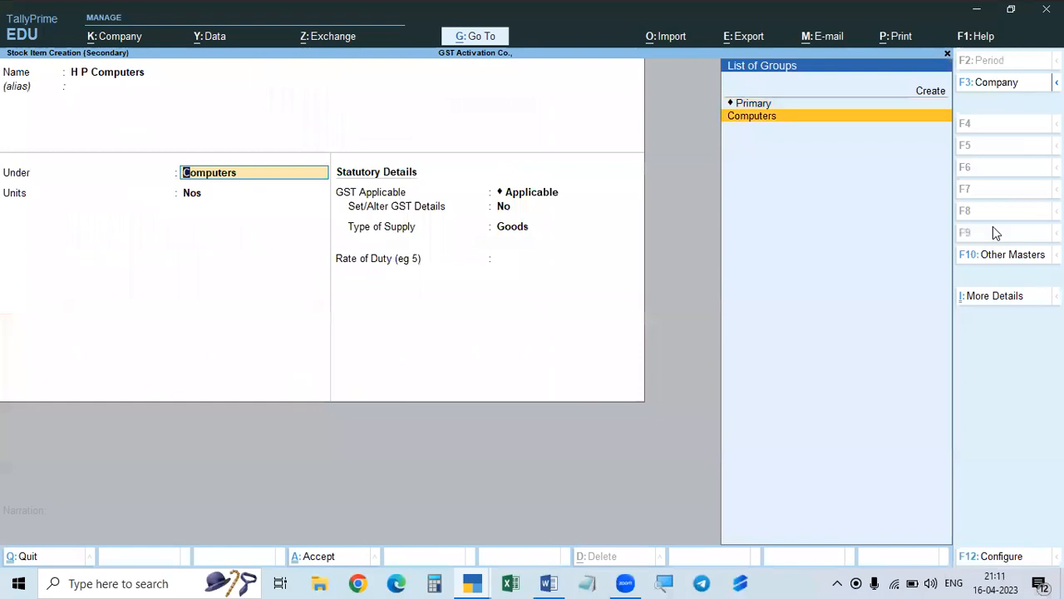
key("ctrl+Return")
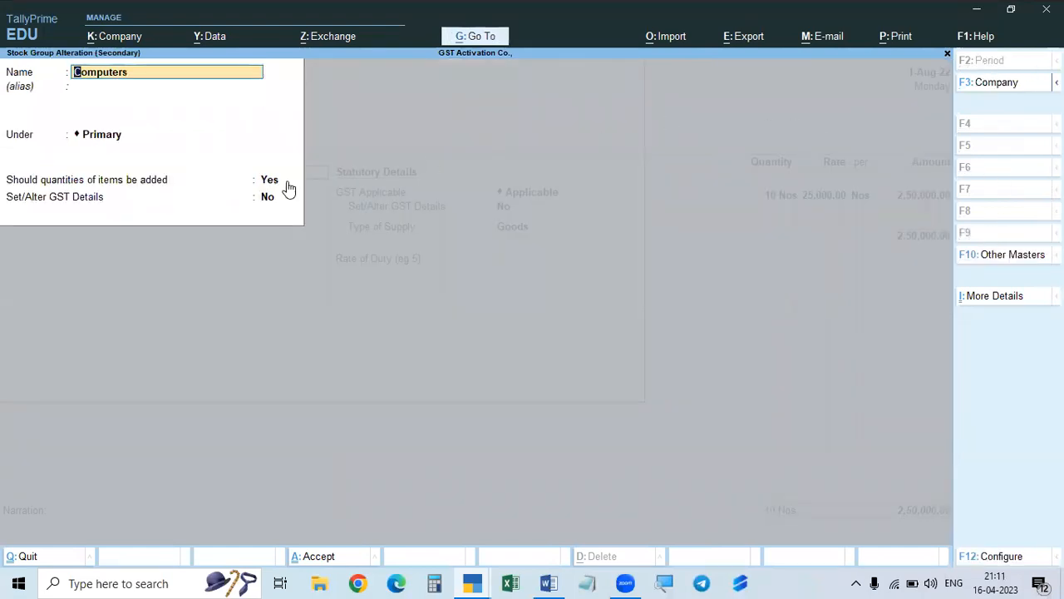
left_click(256, 198)
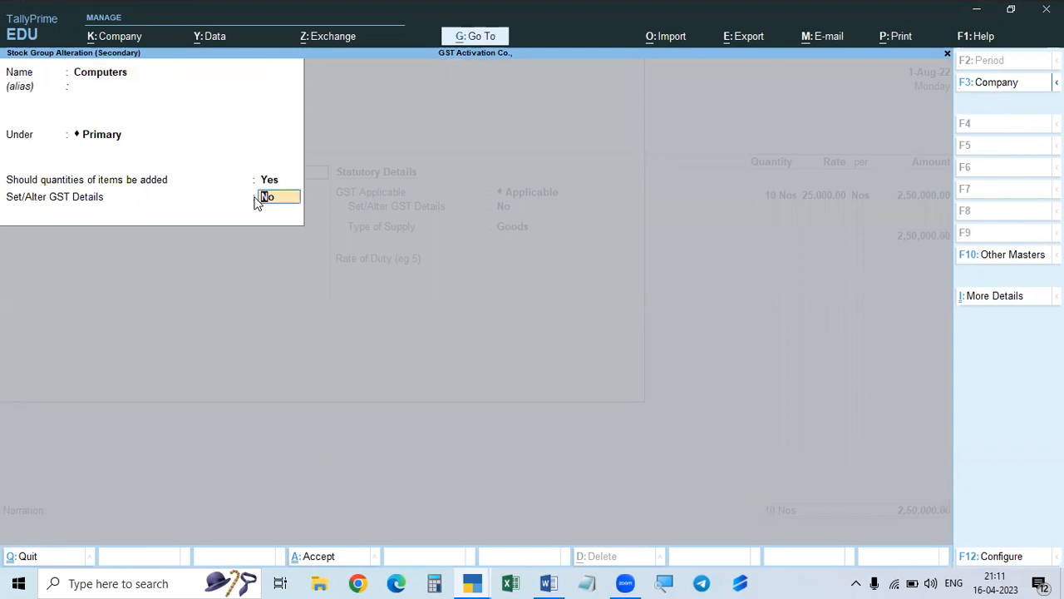
key("y")
key("y")
key("y")
key("y")
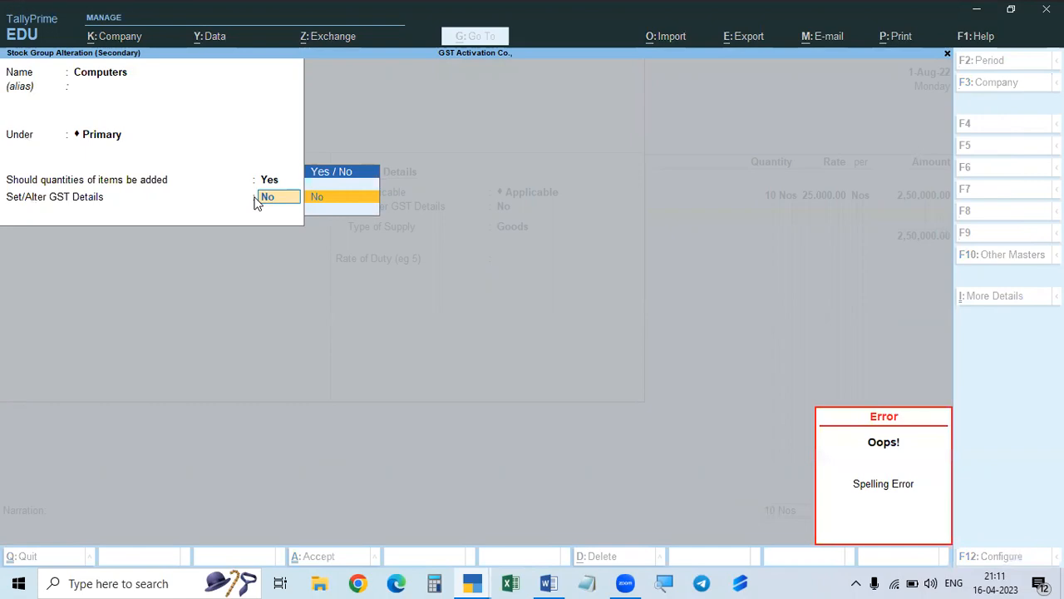
key("BackSpace")
key("y")
key("Return")
Review the description, HSN/SAC code and tax rates in the Computers group's GST details, and accept the group unchanged.
key("BackSpace")
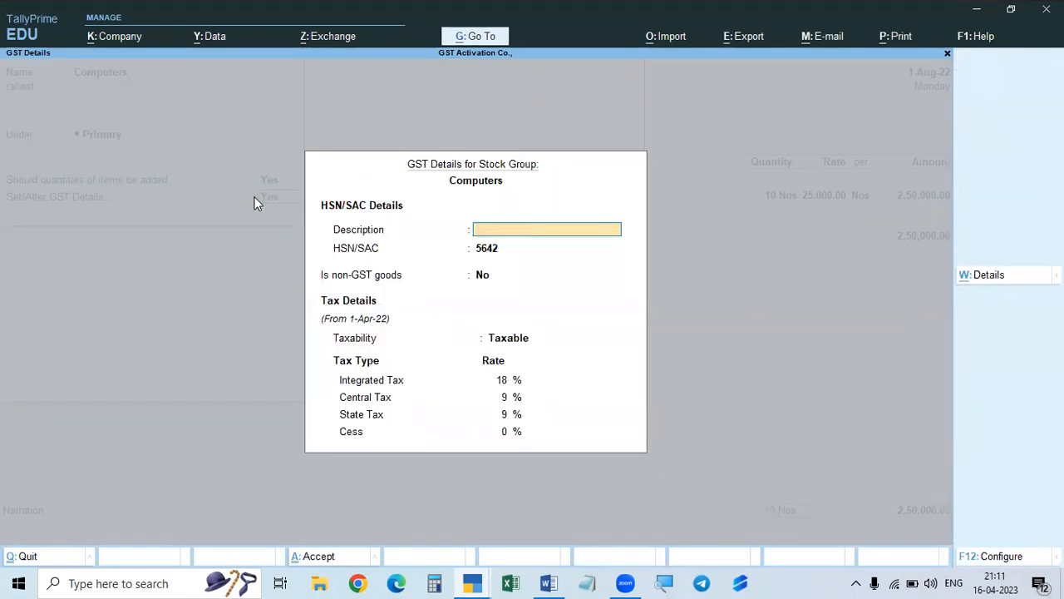
key("Escape")
key("Return")
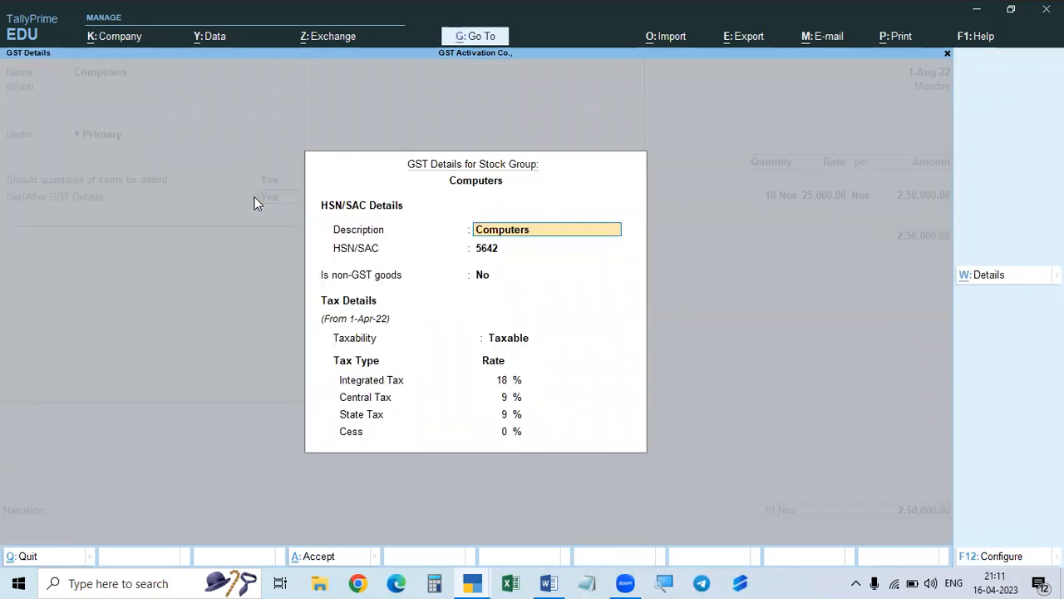
key("Return")
key("Return")
key("Return")
key("Return")
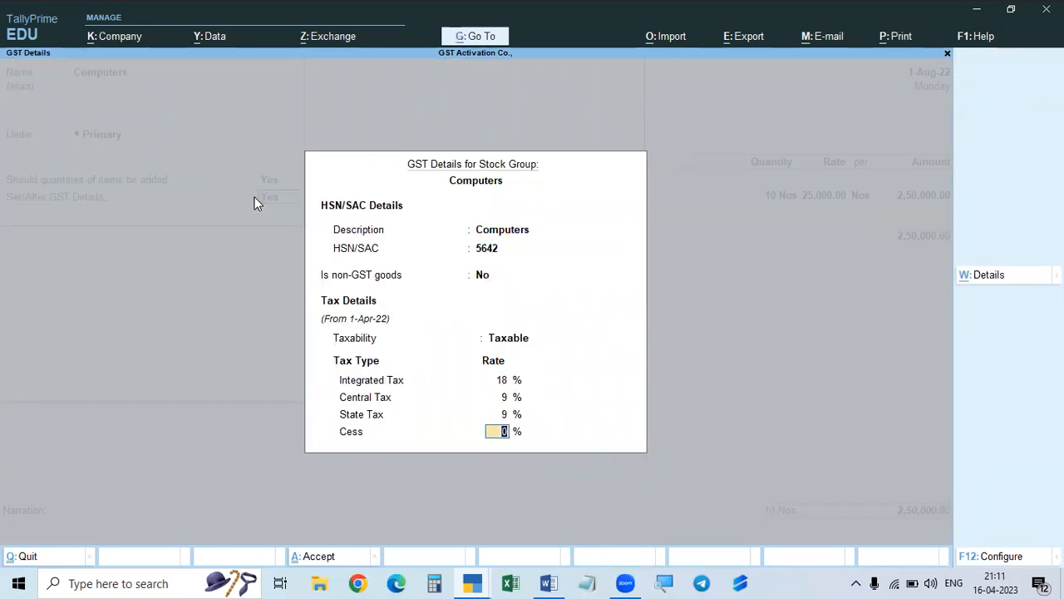
key("Return")
key("Return")
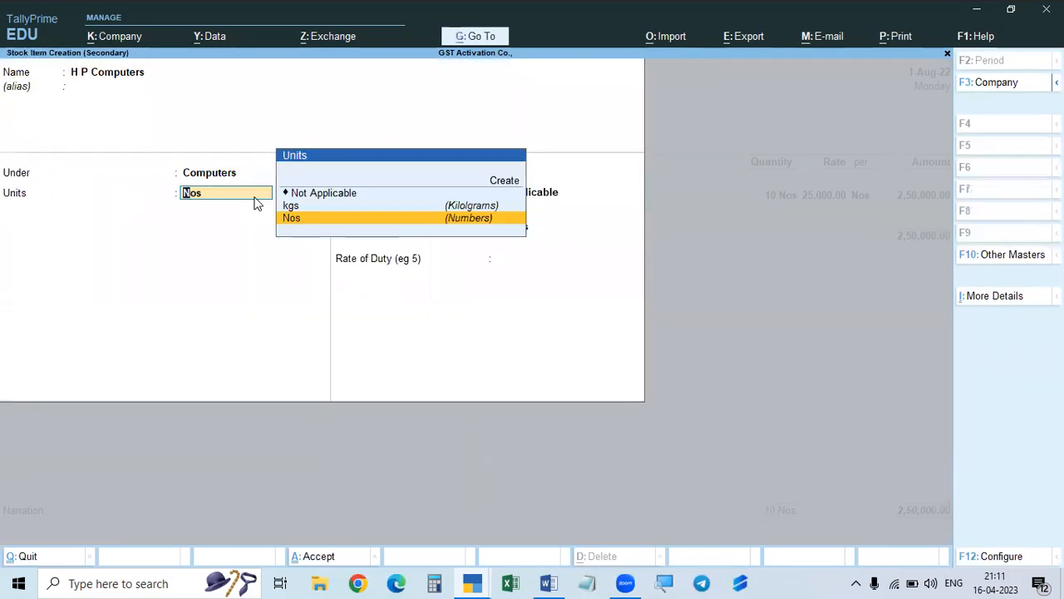
Keep Nos and GST Applicable for H P Computers, set Set/Alter GST Details to No, and save the item.
key("Return")
key("Return")
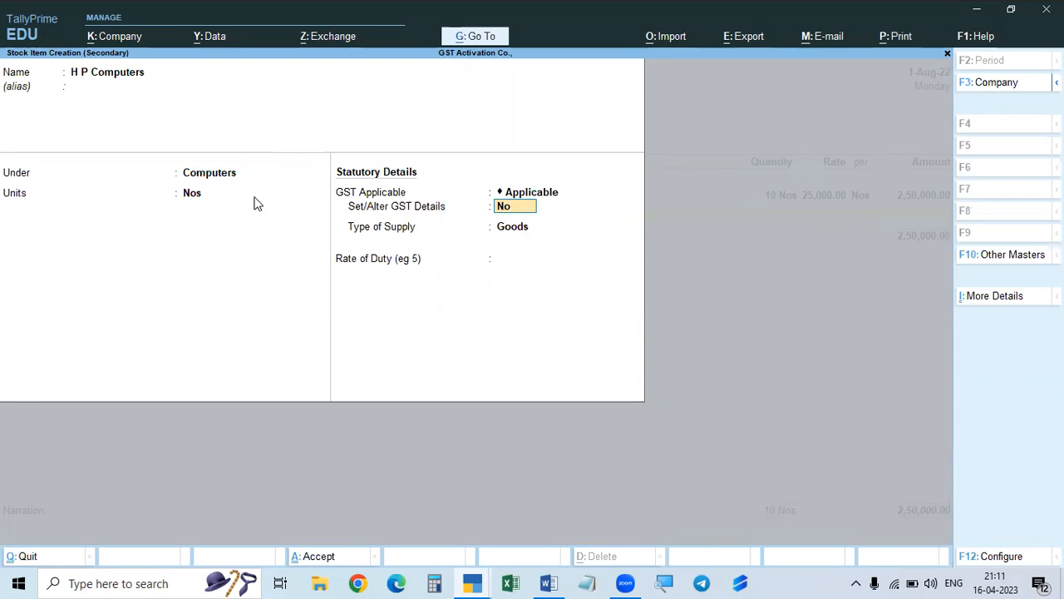
type("n")
key("Return")
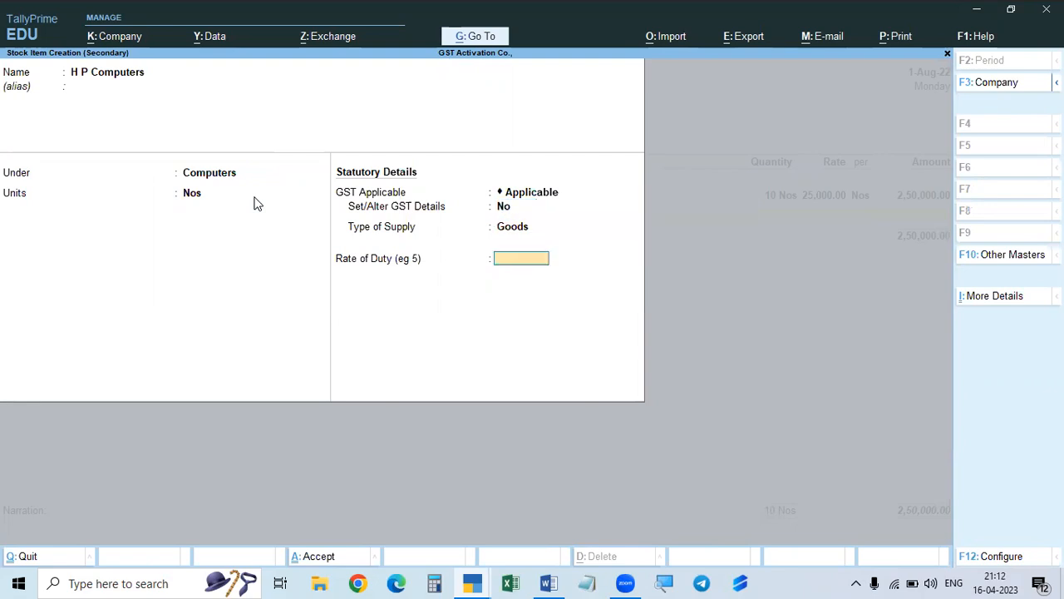
key("Return")
key("Return")
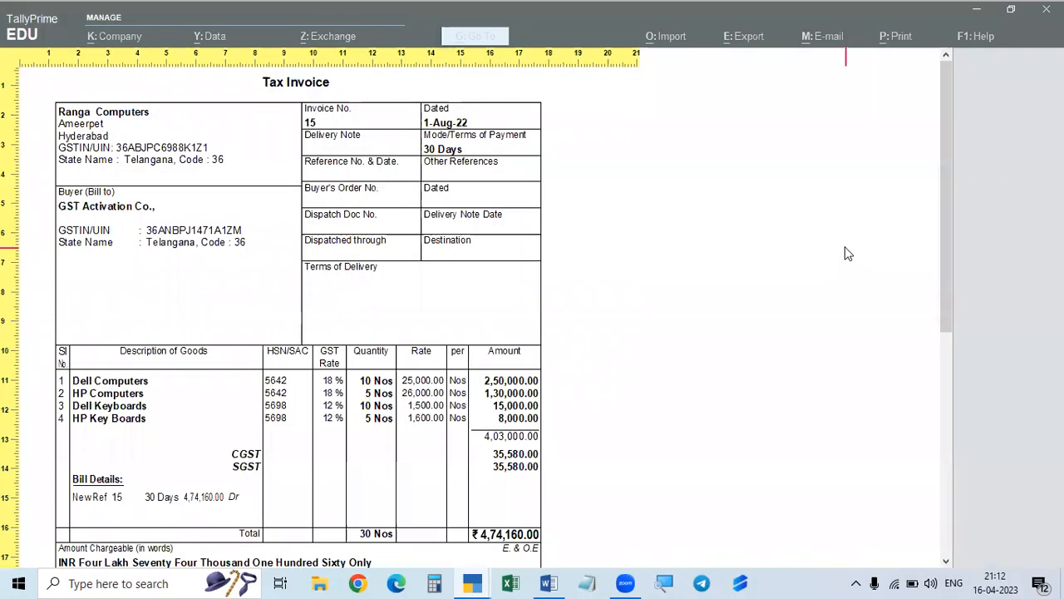
Enter a quantity of 5 Nos at a rate of 26,000 for the H P Computers line.
type("5")
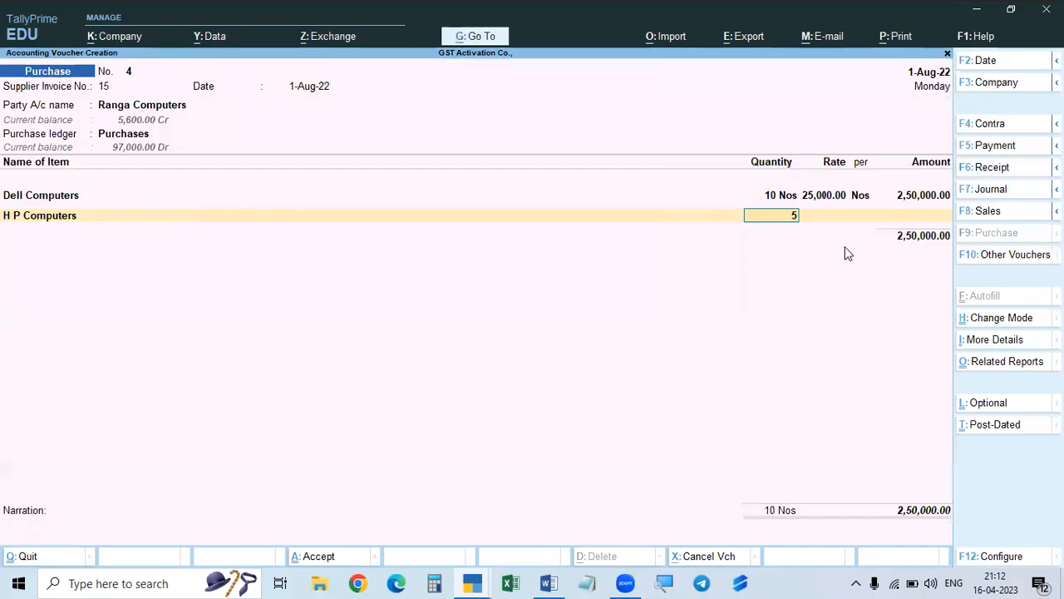
key("Return")
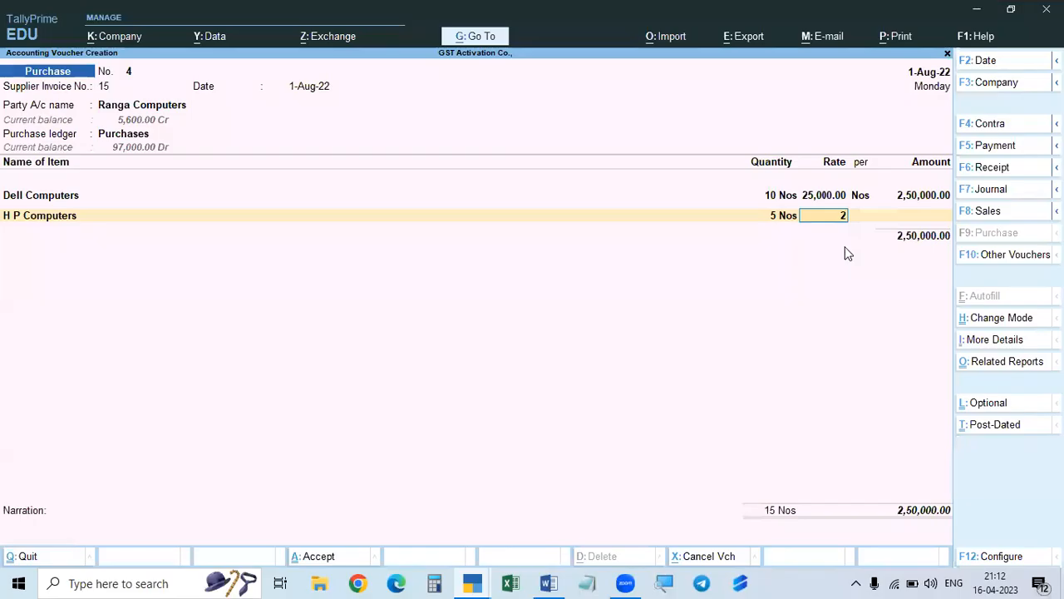
type("6000")
key("Return")
key("Return")
key("BackSpace")
key("ctrl")
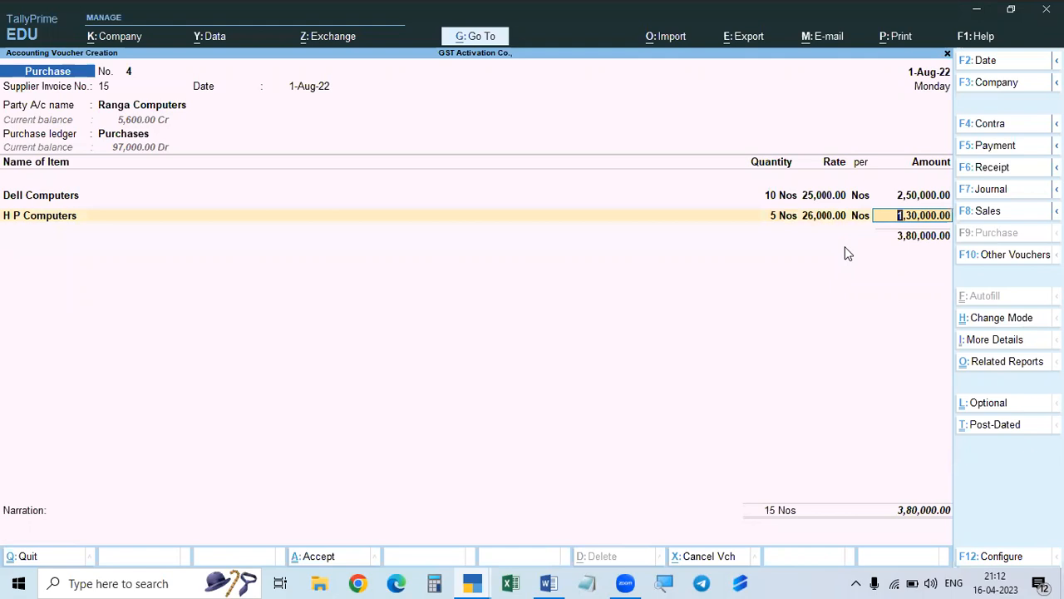
key("Return")
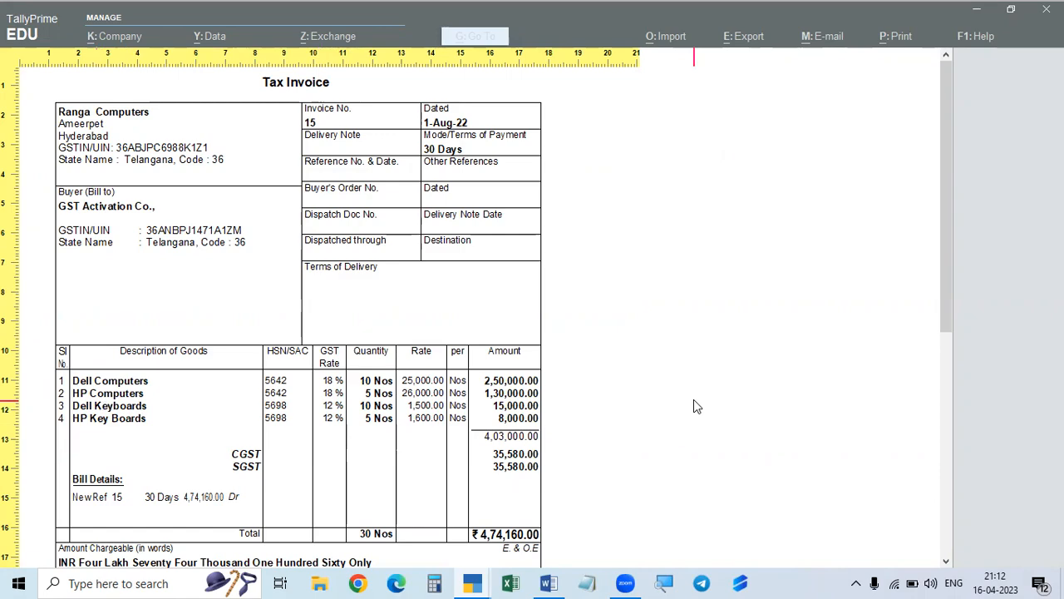
Check the third invoice line and start a new stock item named Dell Keyboards.
key("Escape")
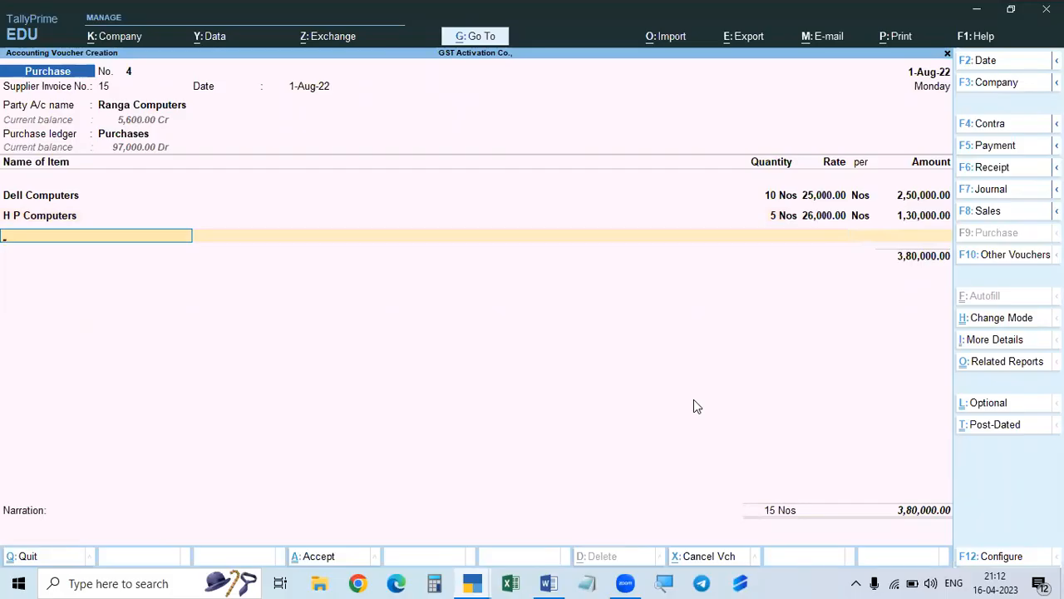
key("alt+p")
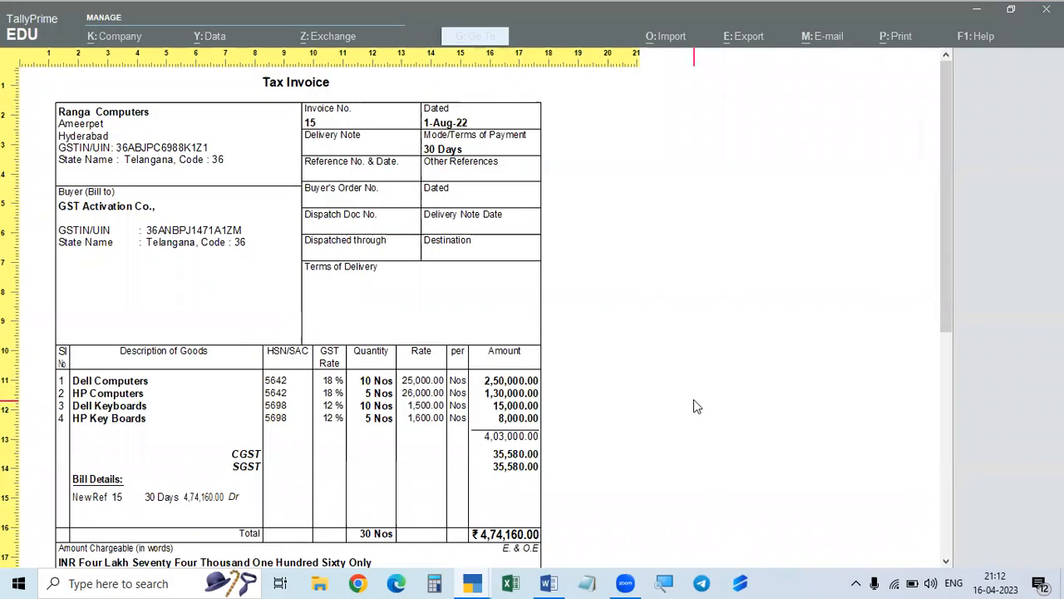
key("Escape")
key("alt+c")
type("Dell Keyboards")
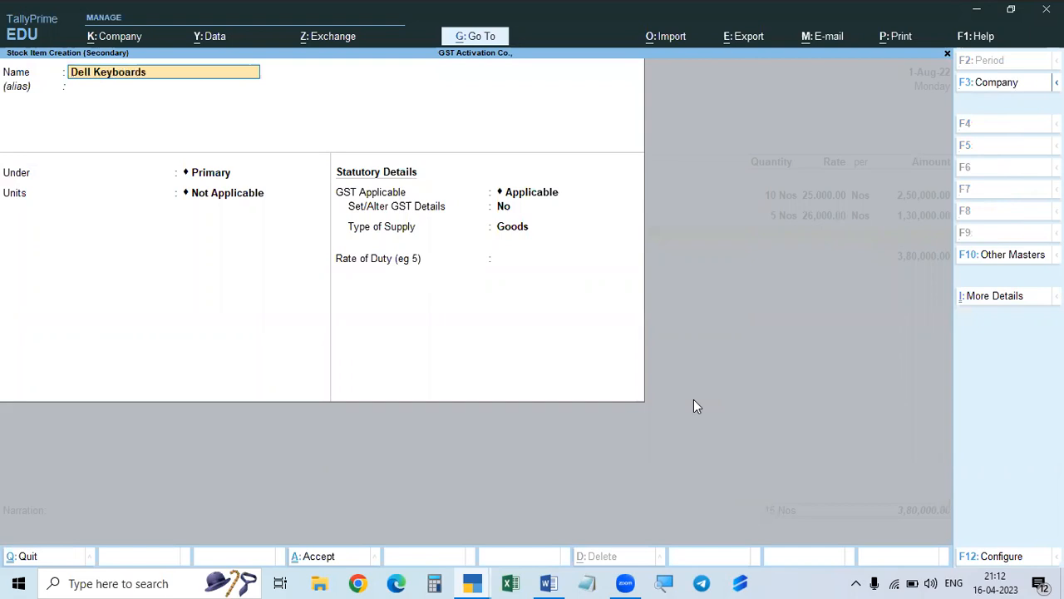
key("Return")
key("Return")
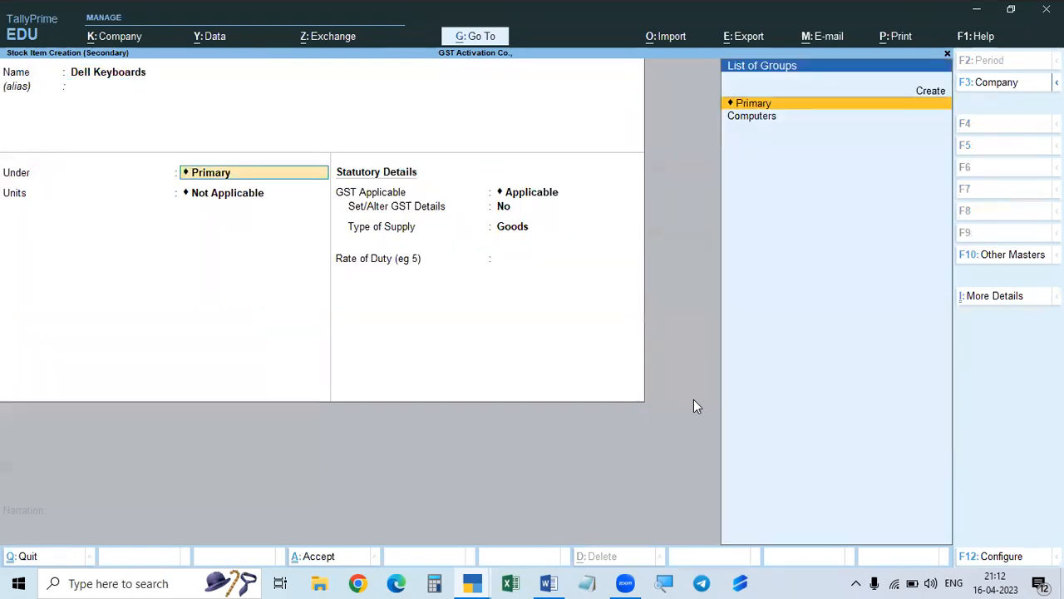
Create a Computer Accessories stock group under Primary, with quantities of items added set to Yes.
key("alt+c")
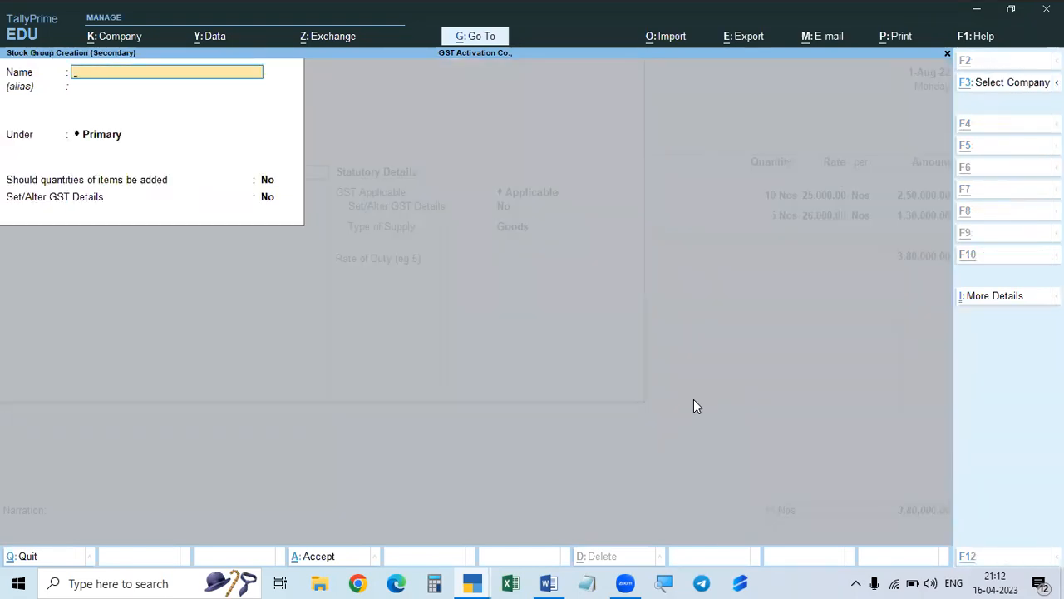
type("Computer Ac")
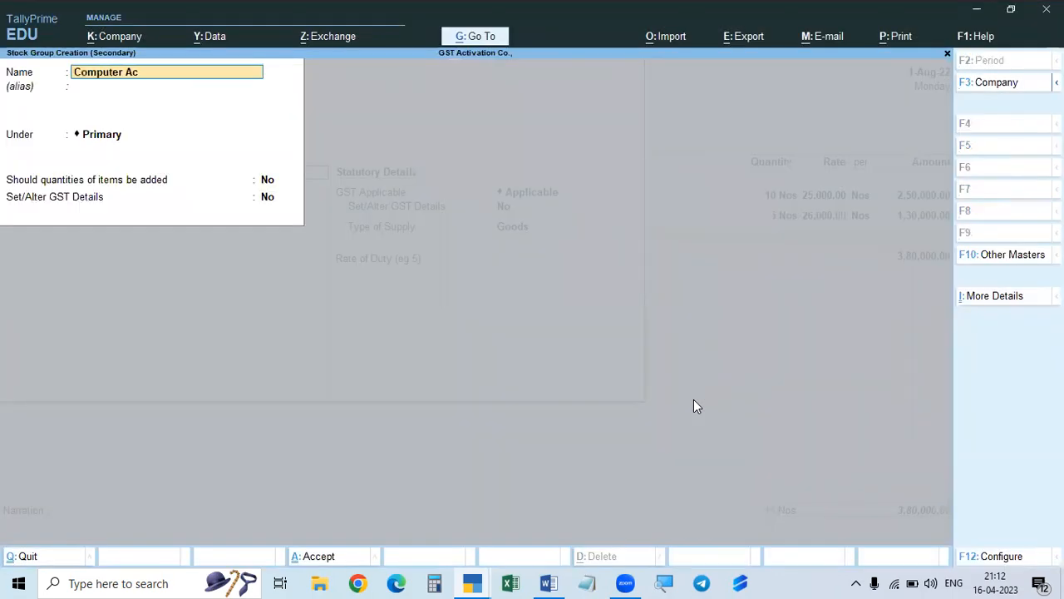
type("cessories")
key("Return")
key("Return")
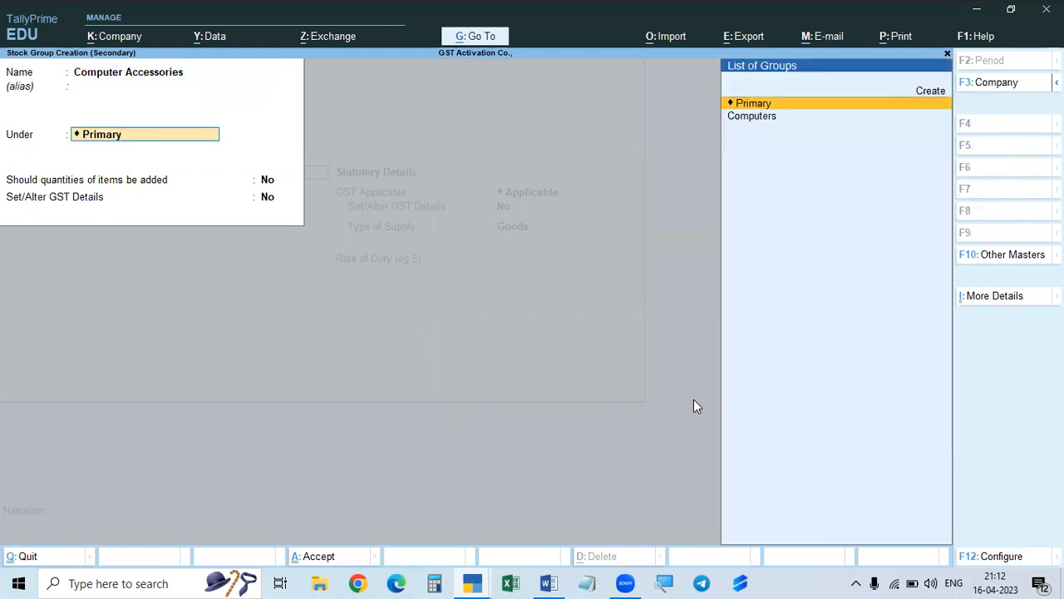
key("Return")
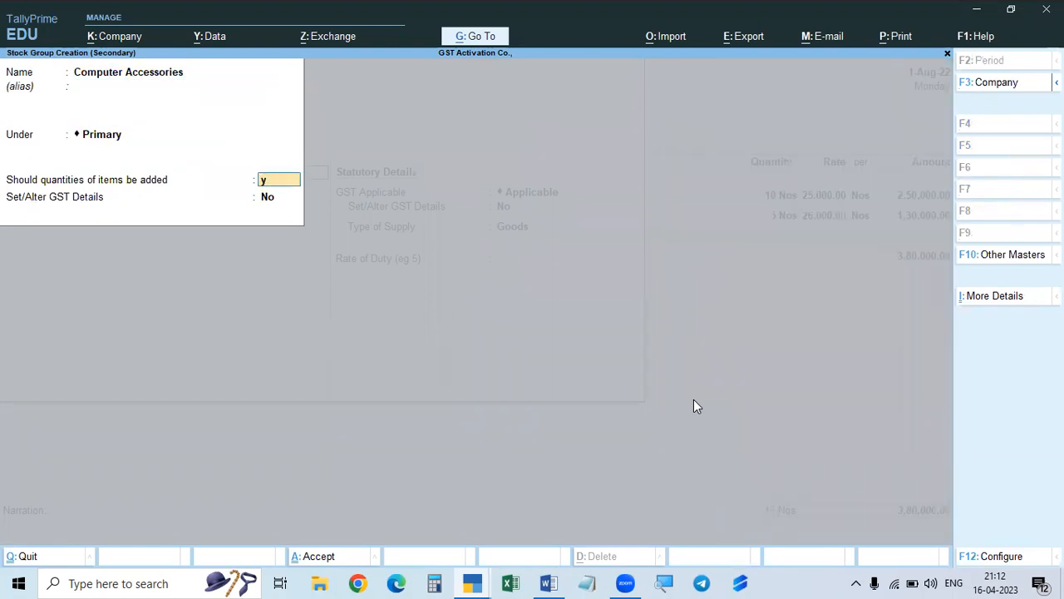
key("y")
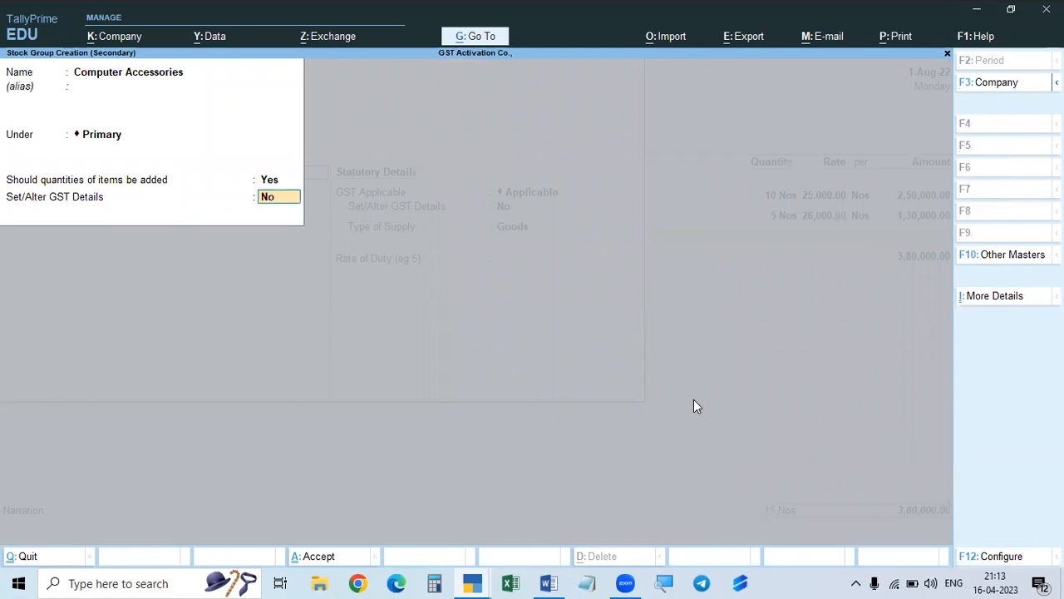
Enable Set/Alter GST Details for Computer Accessories, with Accessories as the description and 5698 as the HSN/SAC code.
key("y")
key("Return")
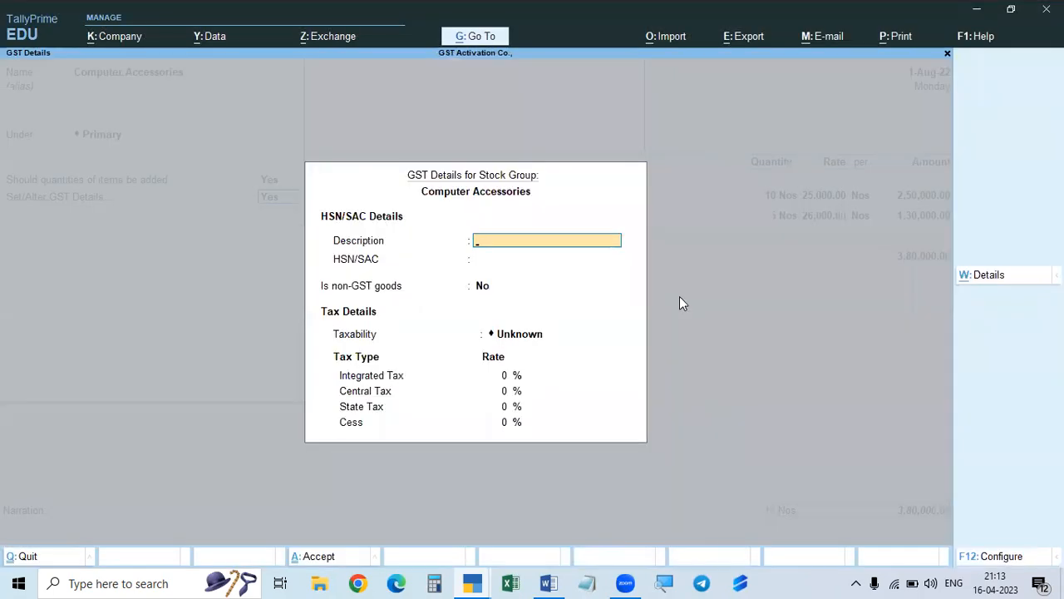
type("C")
key("BackSpace")
type("Accessories")
key("Return")
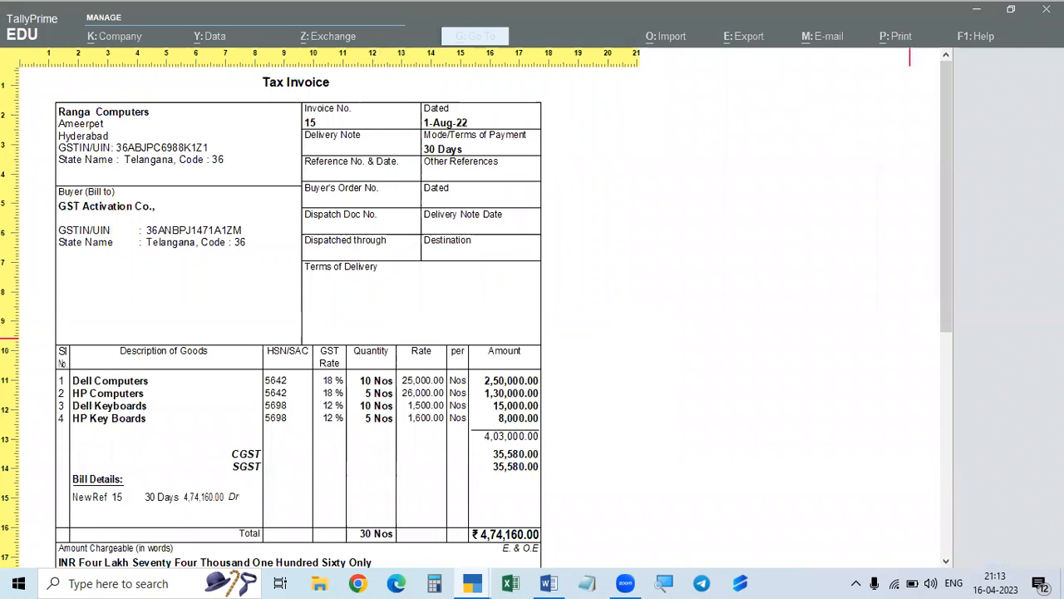
key("i")
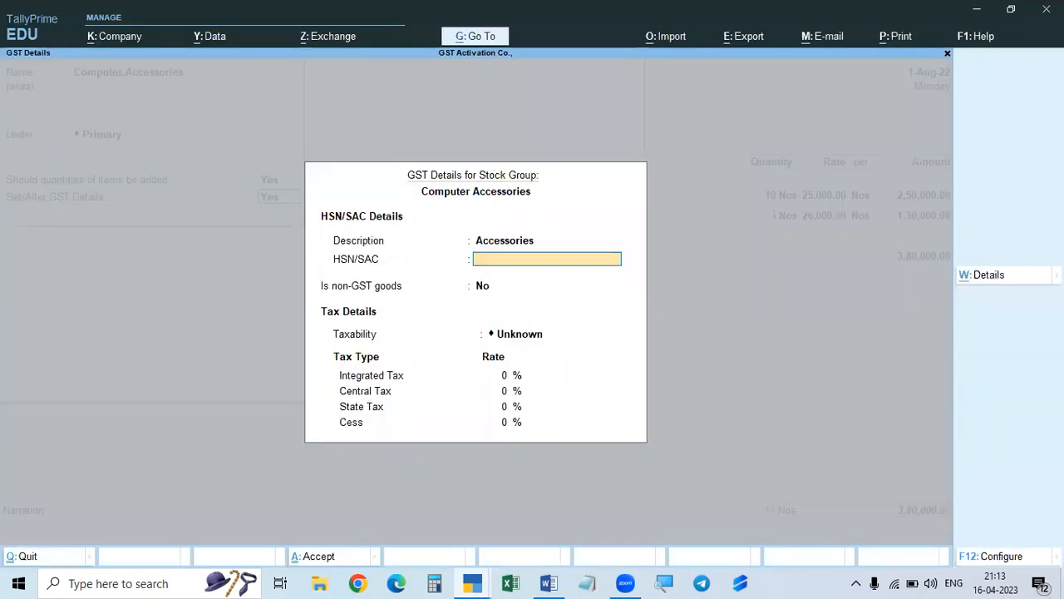
type("5698")
key("Return")
key("Return")
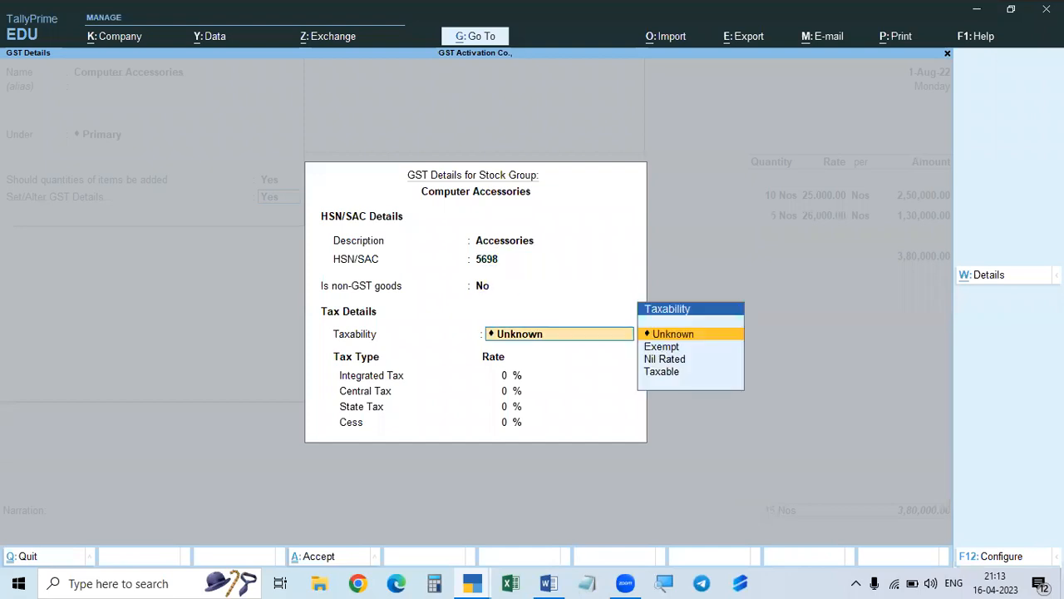
Make the Computer Accessories group Taxable at 12% integrated tax and save it as the parent group of Dell Keyboards.
key("Down")
key("Down")
key("Down")
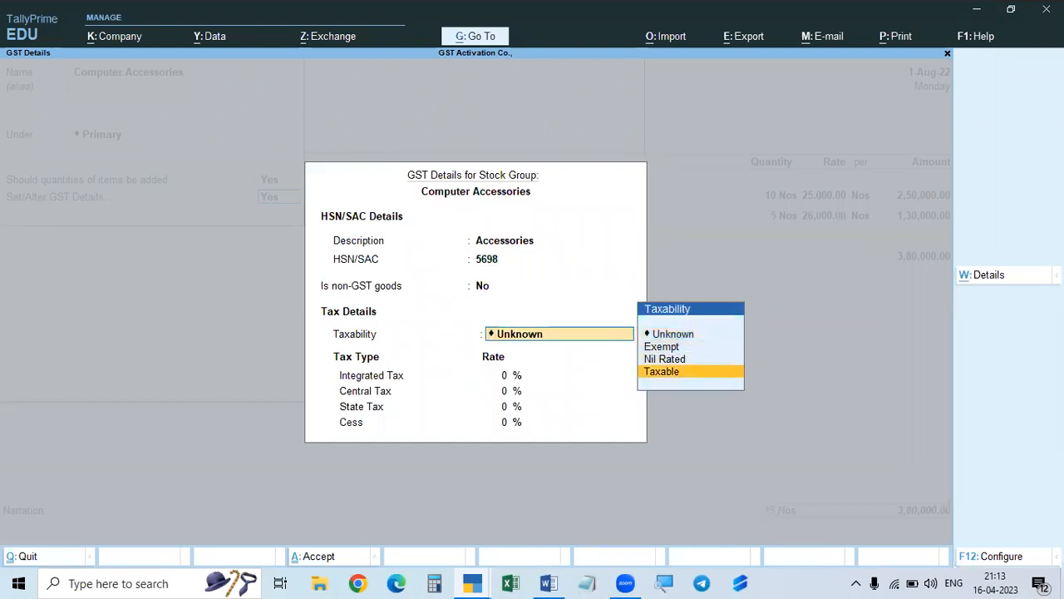
key("Return")
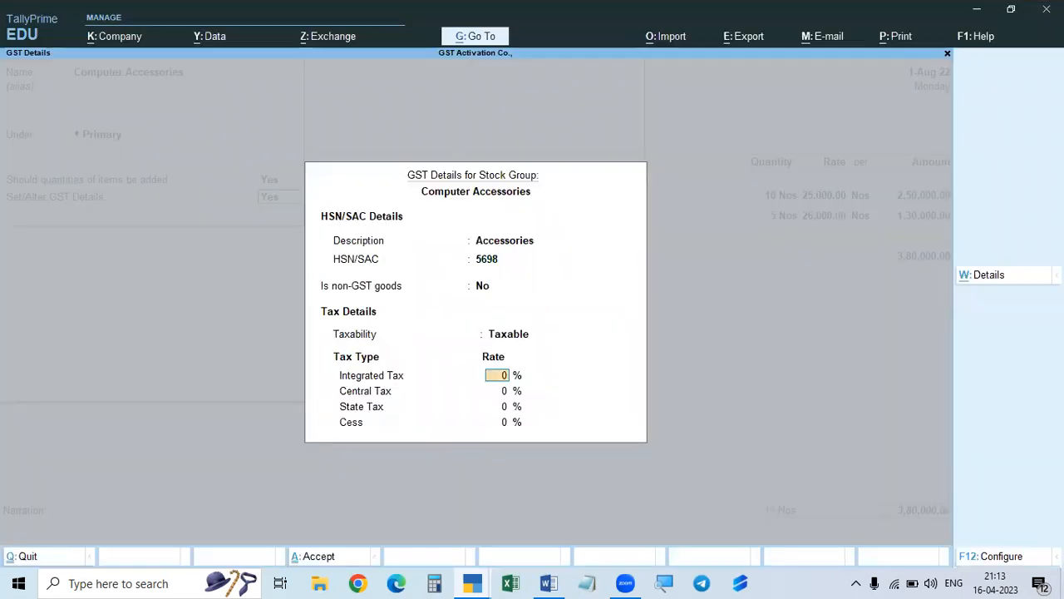
type("12")
key("Return")
key("Return")
key("Return")
key("Return")
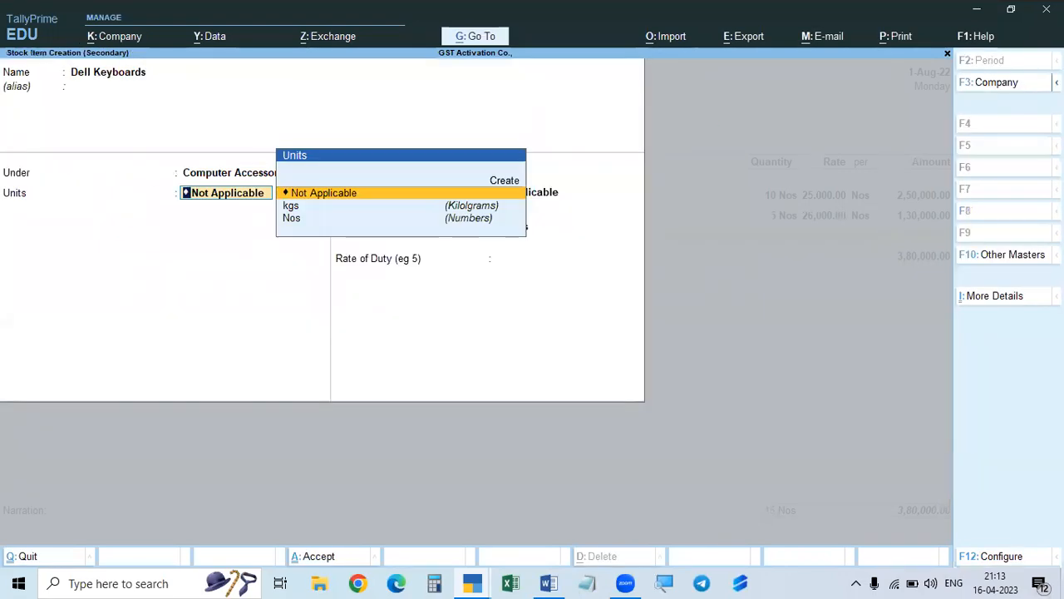
Set the Dell Keyboards unit to Nos, leave Set/Alter GST Details at No with Goods as the supply type, and save the item.
key("Down")
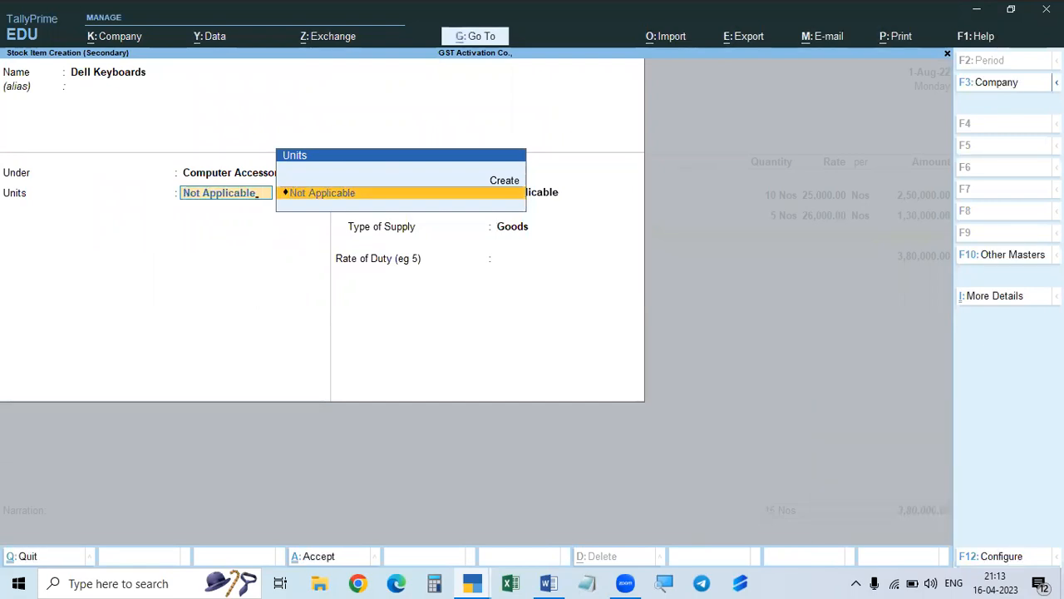
key("BackSpace")
key("Down")
key("Down")
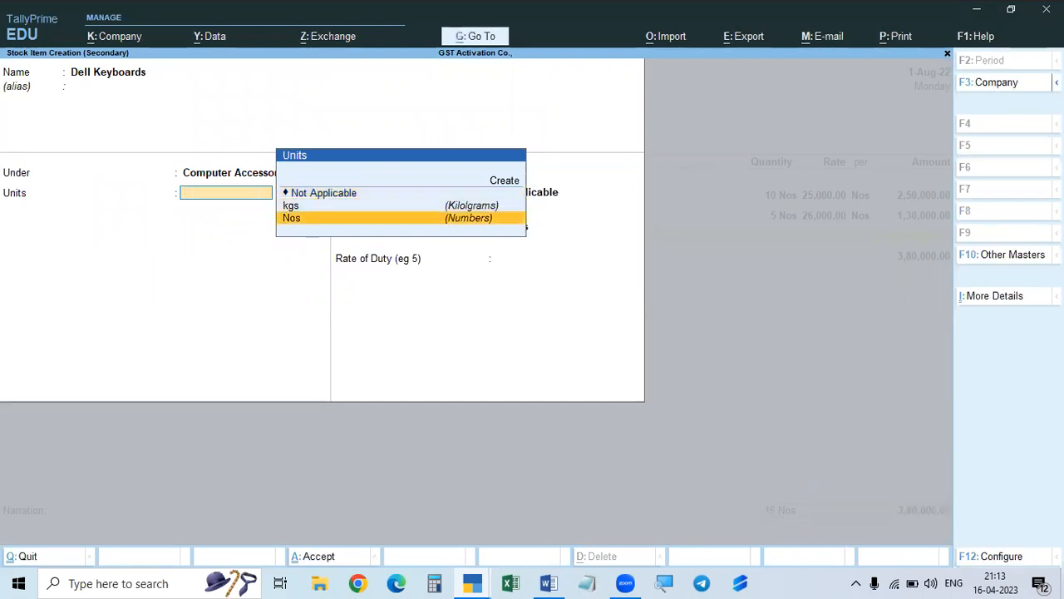
key("Return")
key("Return")
type("N")
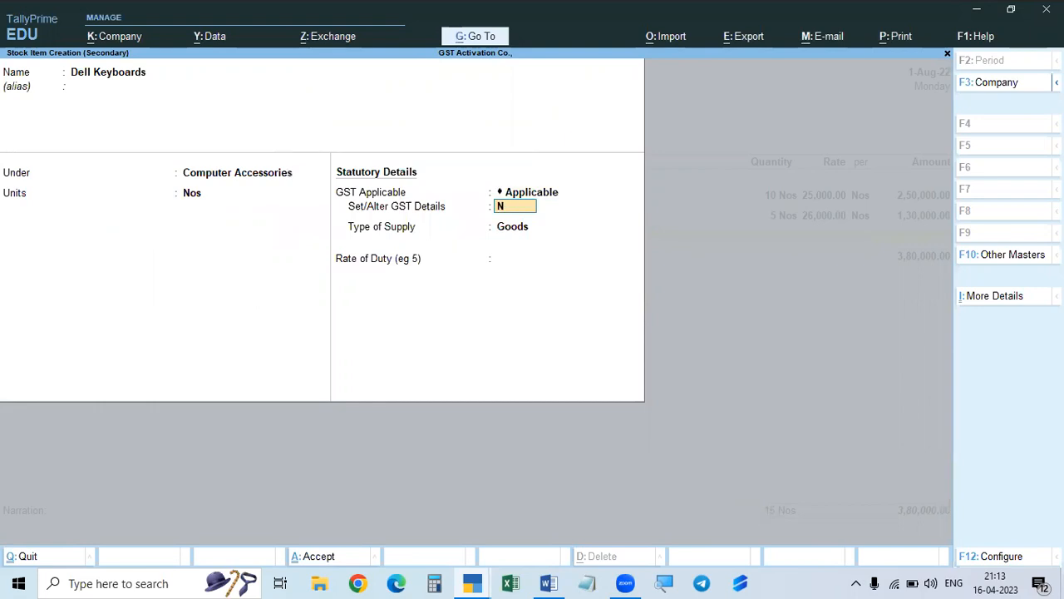
key("Return")
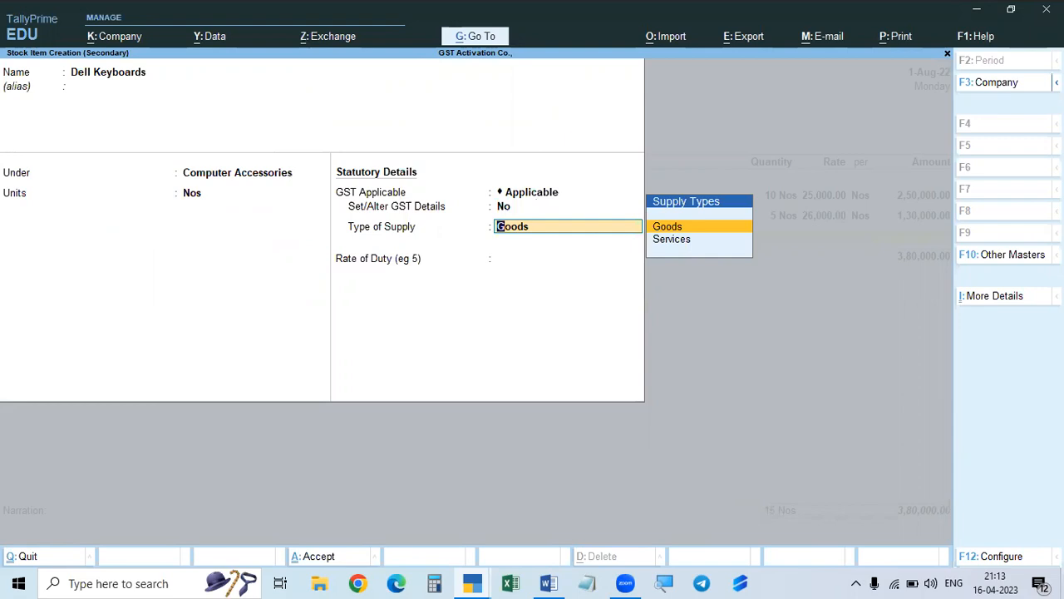
key("Return")
key("Return")
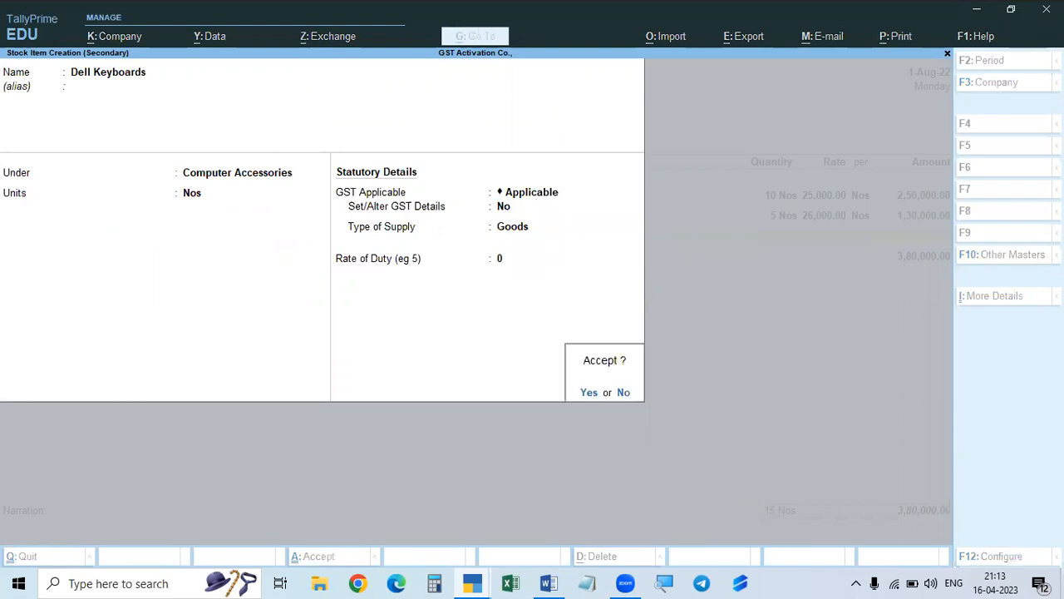
key("Return")
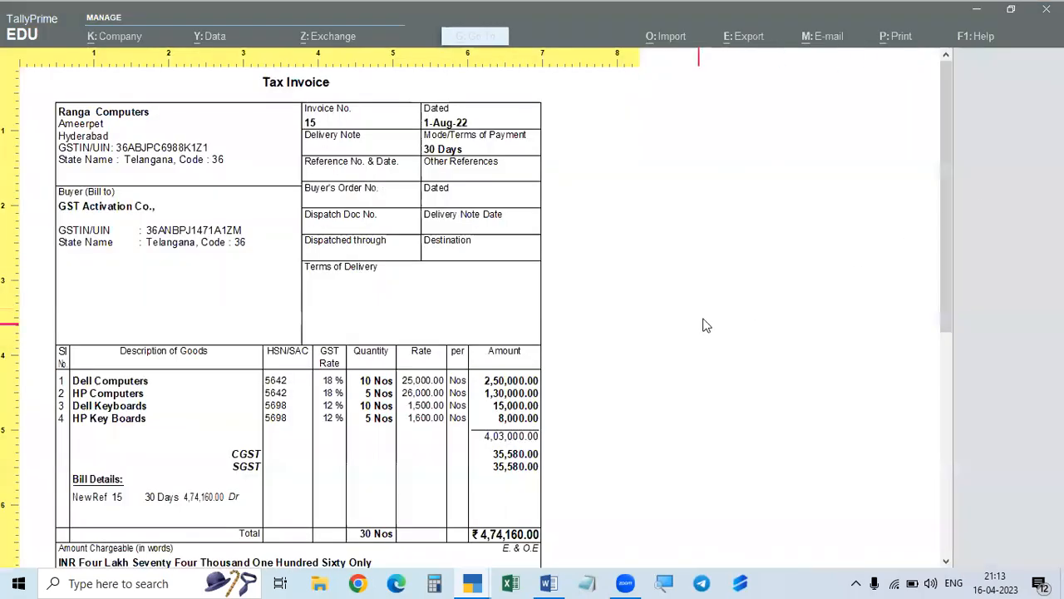
Enter 10 Nos at a rate of 1,500 for the Dell Keyboards line of the purchase voucher.
type("10")
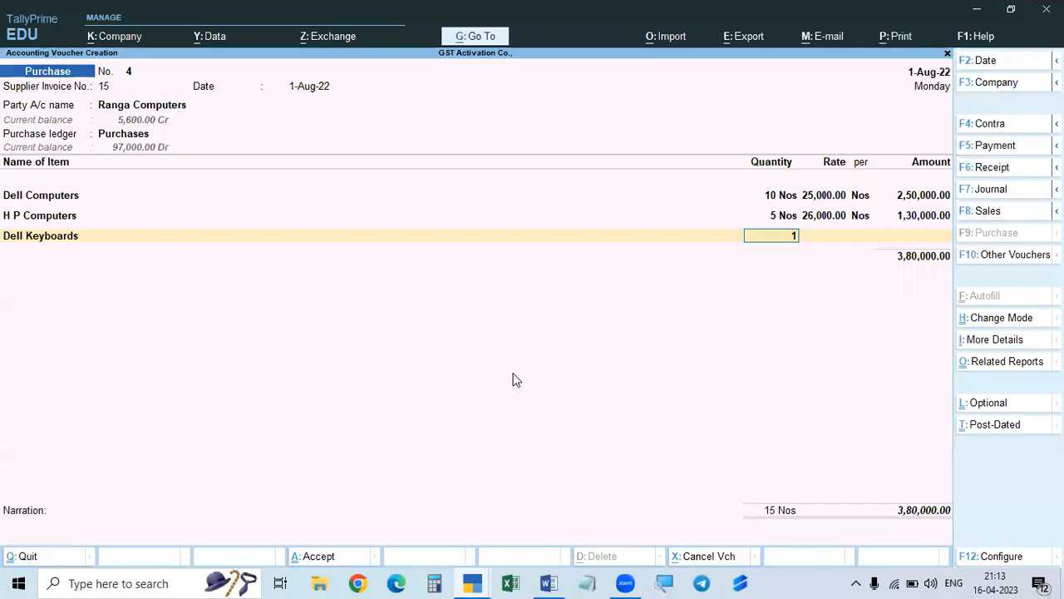
key("Return")
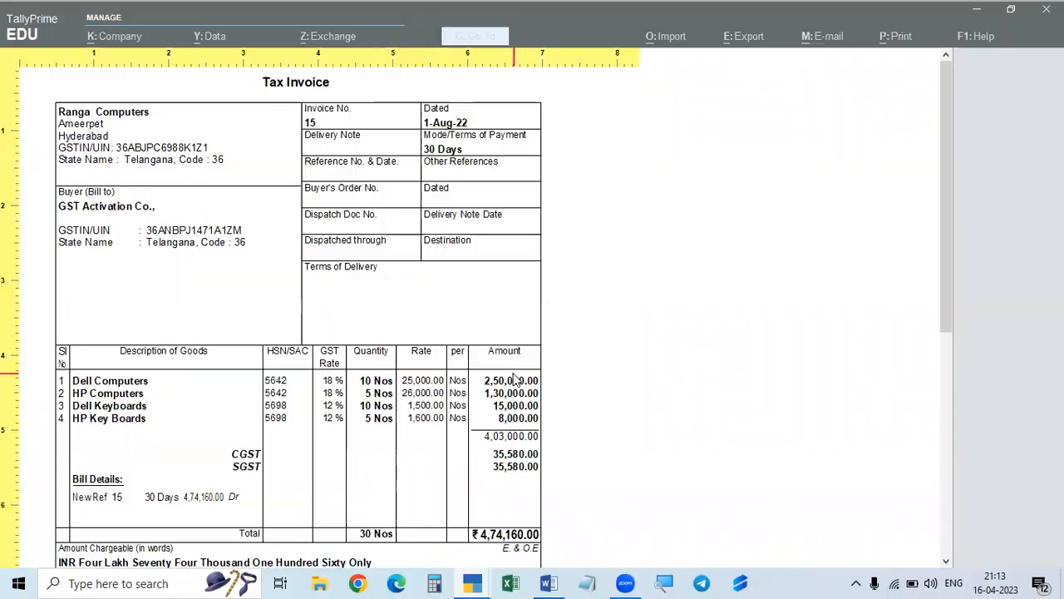
type("1,")
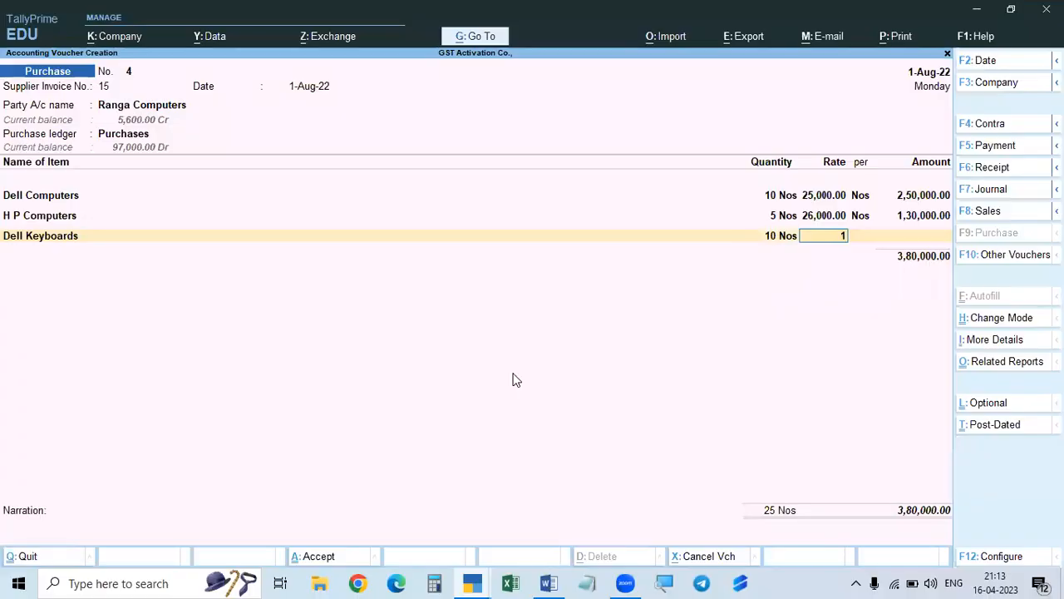
type("500")
key("Return")
key("Return")
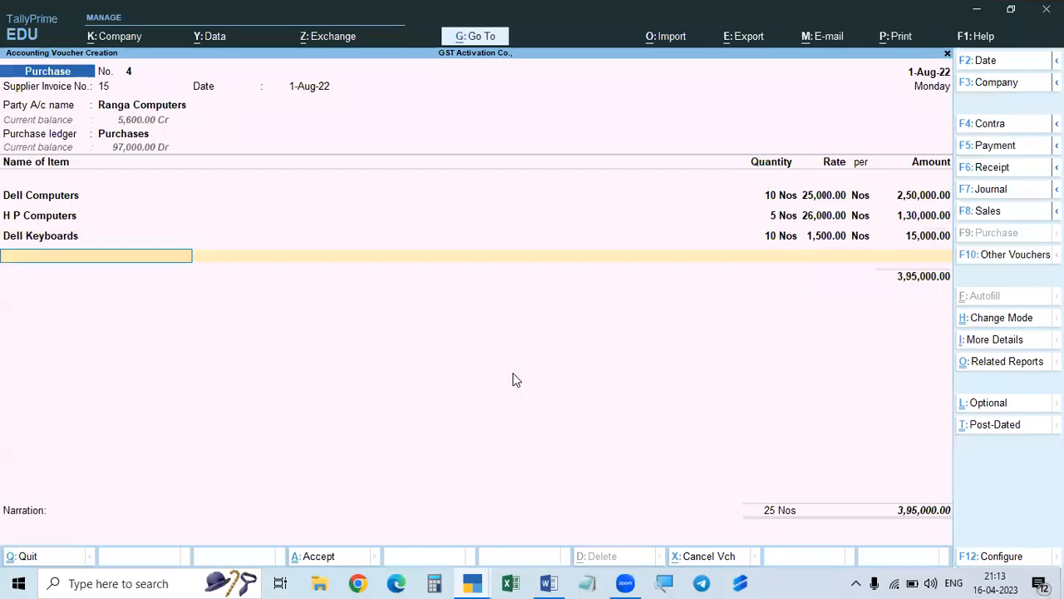
Start a new stock item named H P Key Boards for the fourth line of the voucher.
key("alt+c")
type("H P C")
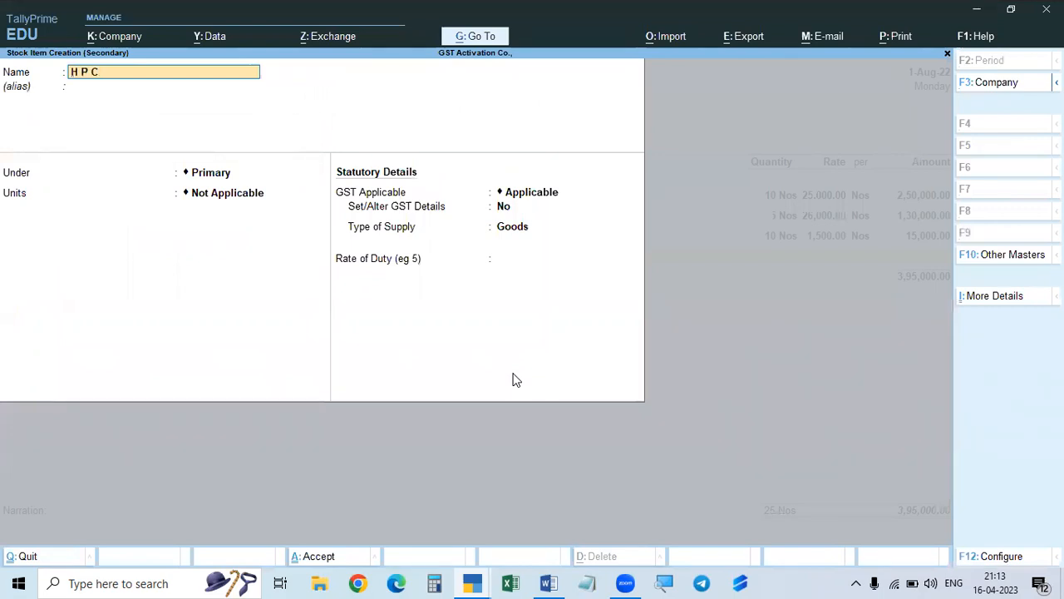
key("BackSpace")
type("KEY")
key("BackSpace")
key("BackSpace")
type("ey o")
key("BackSpace")
type("Boards")
key("Return")
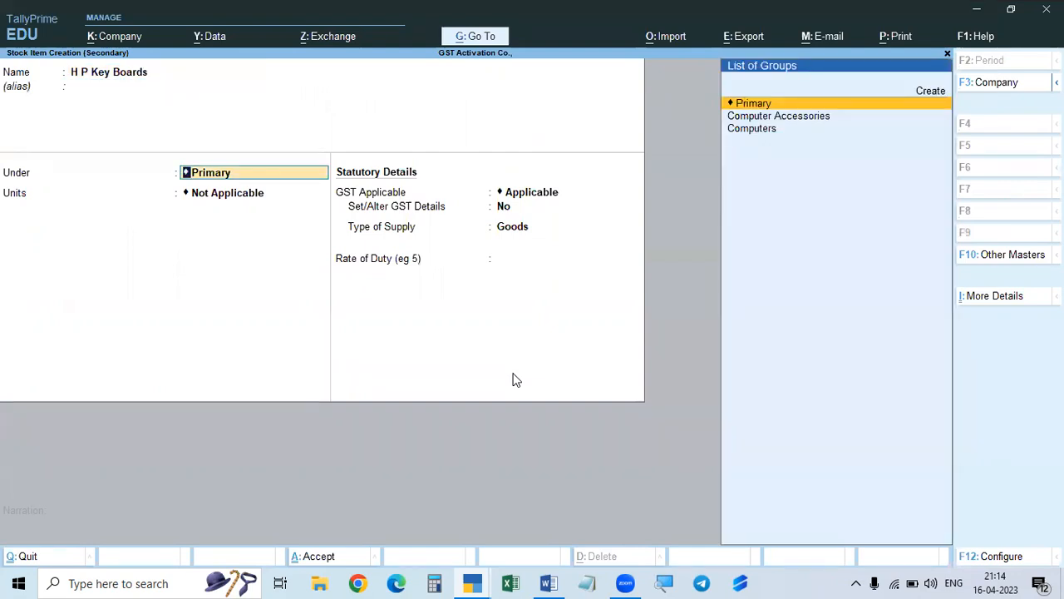
Place H P Key Boards under Computer Accessories with unit Nos, Set/Alter GST Details No and supply type Goods, and save it.
key("Down")
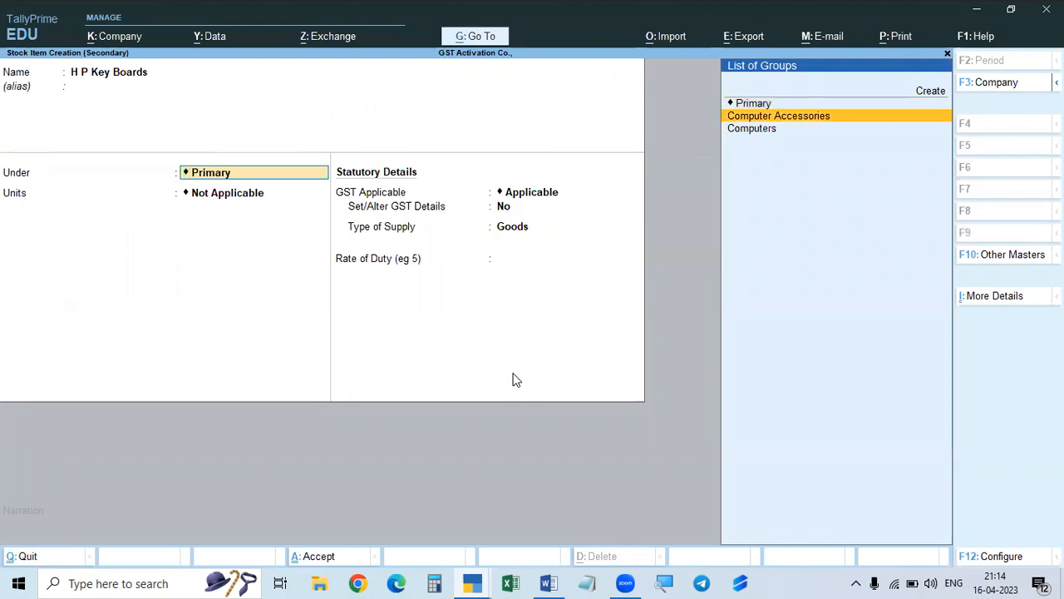
key("Return")
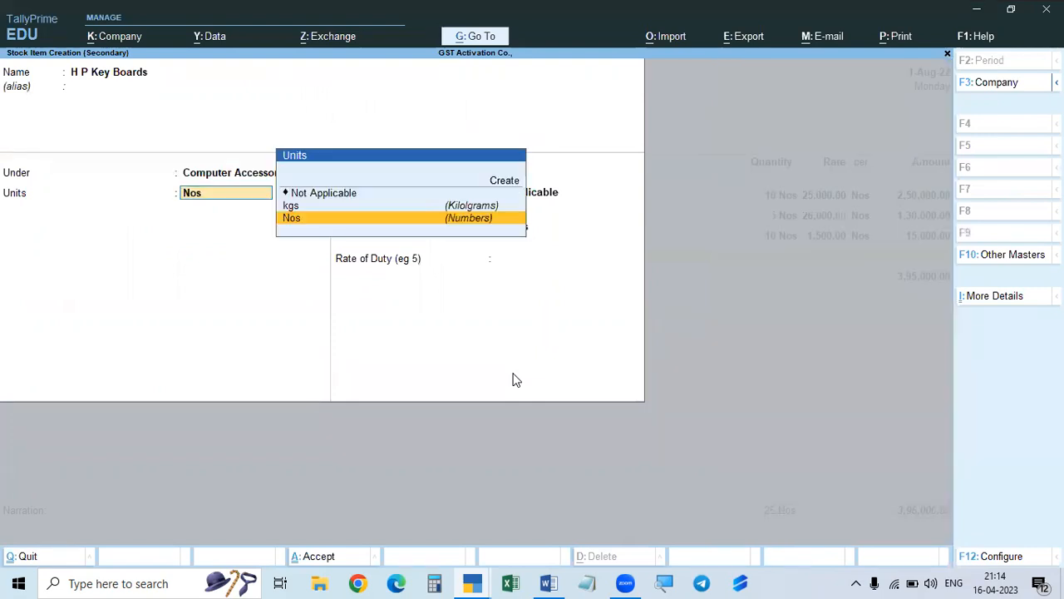
key("Return")
key("Return")
type("n")
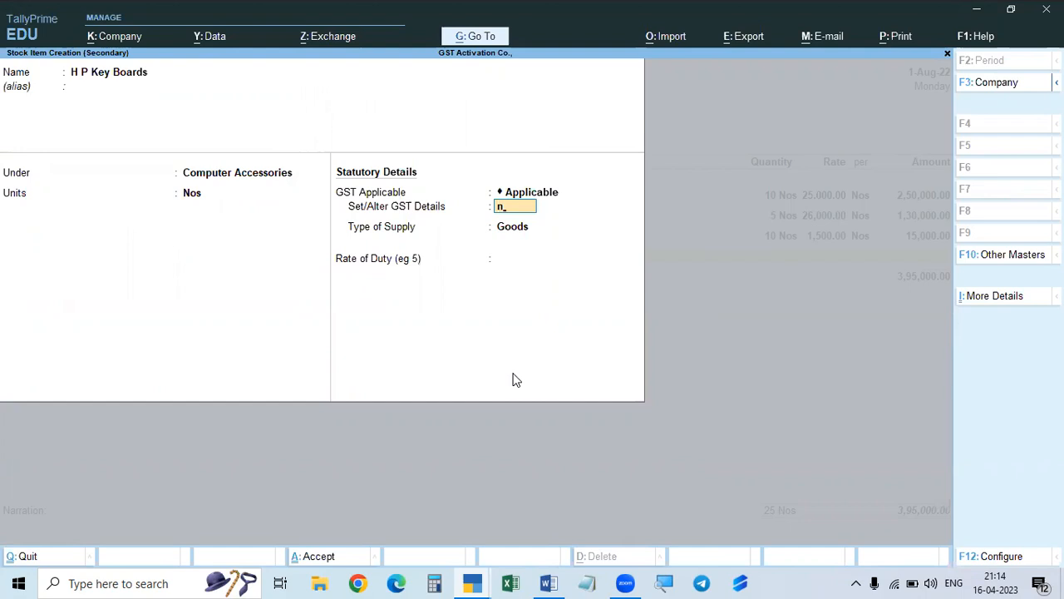
key("Return")
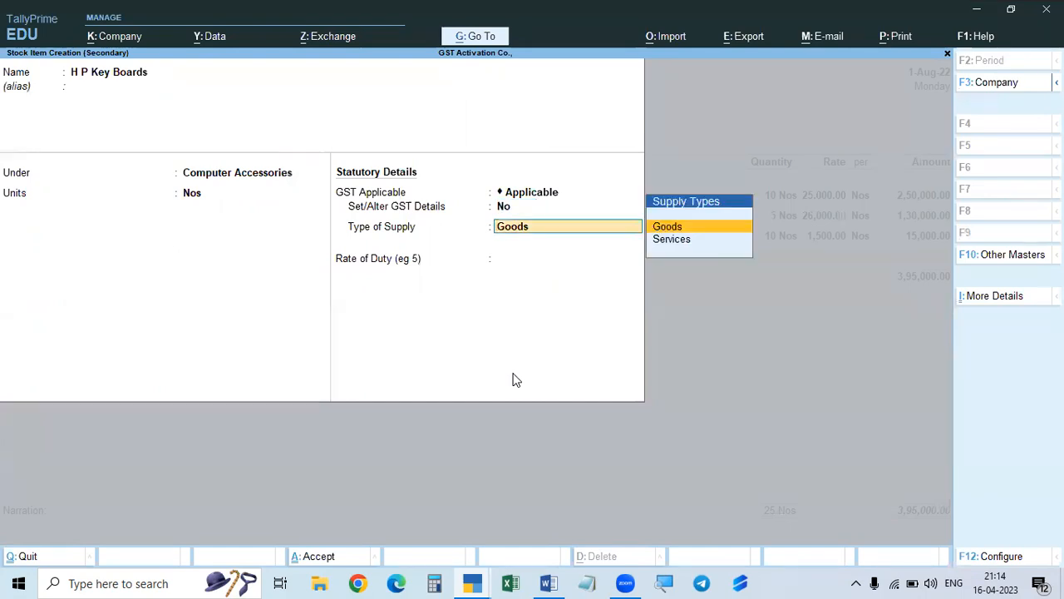
key("Return")
key("Return")
key("Return")
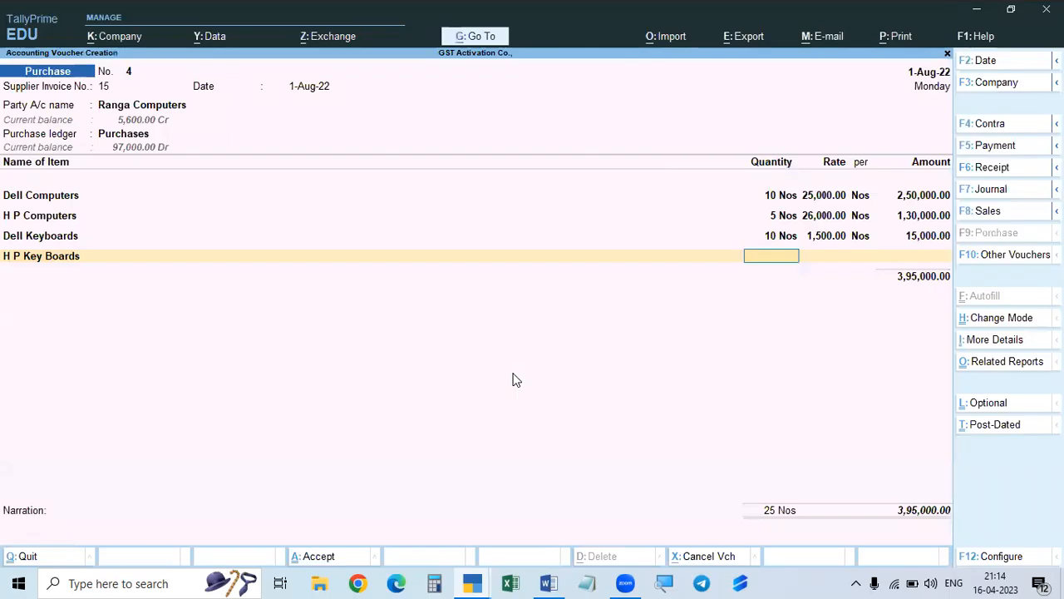
Enter 5 Nos at a rate of 1,600 for H P Key Boards and end the item list.
type("5")
key("Return")
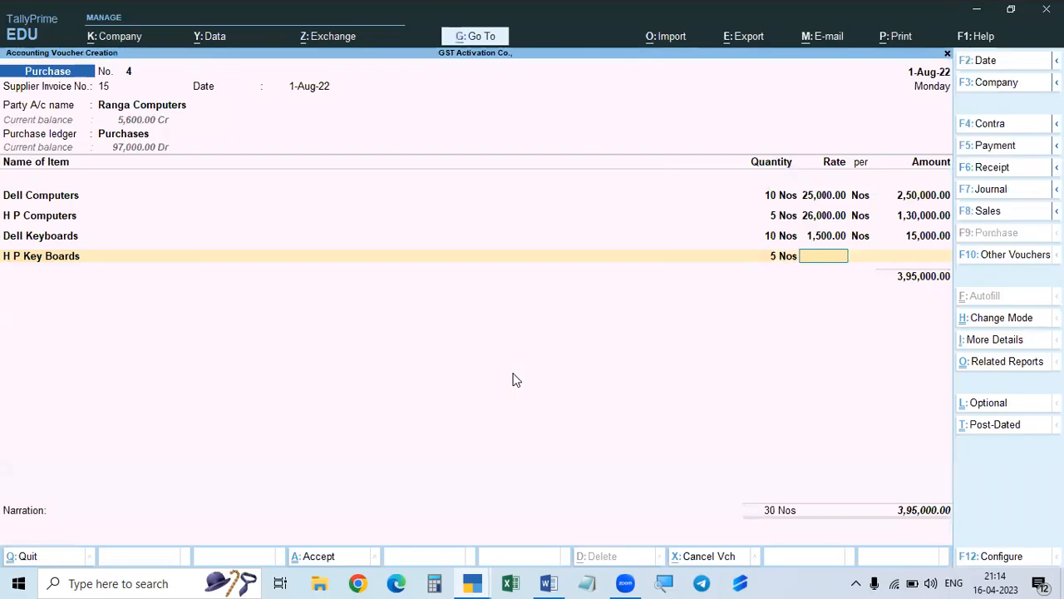
type("1600")
key("Return")
key("Return")
key("Return")
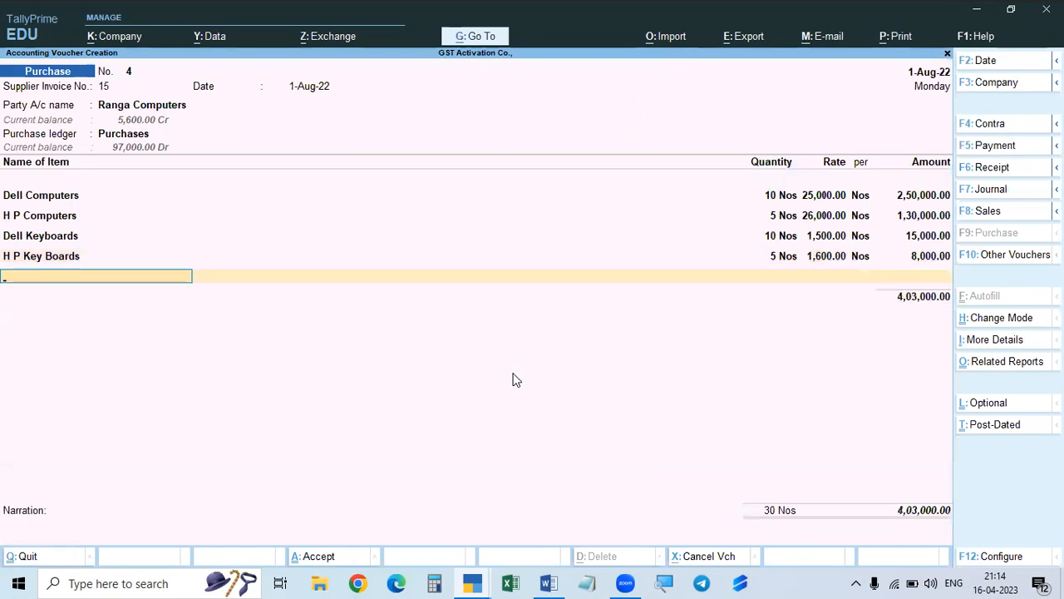
key("Return")
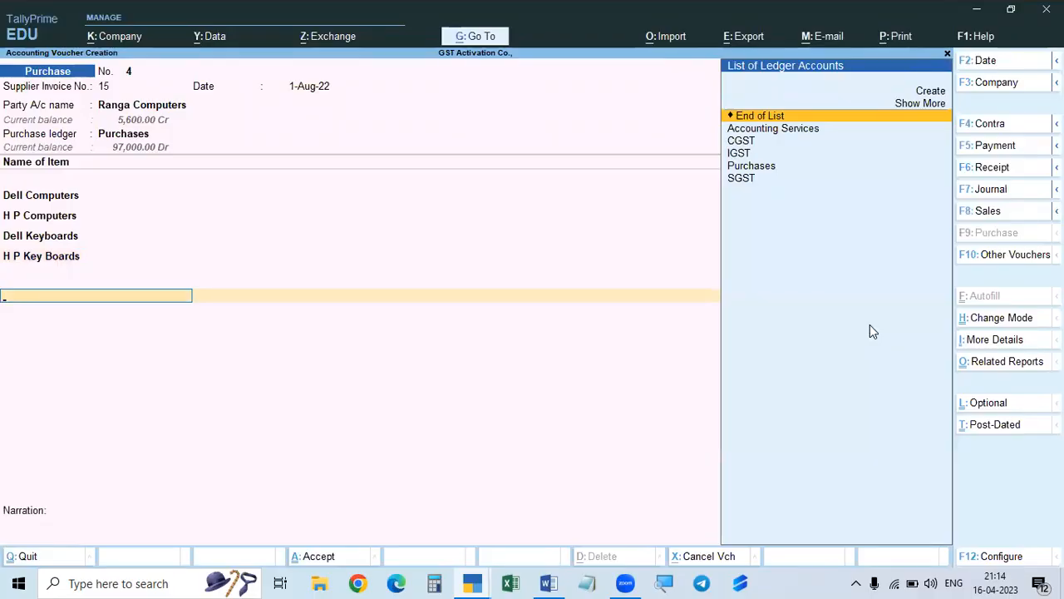
Add the CGST and SGST ledgers below the items and compare the tax amounts with the Ranga Computers invoice.
type("Cgst")
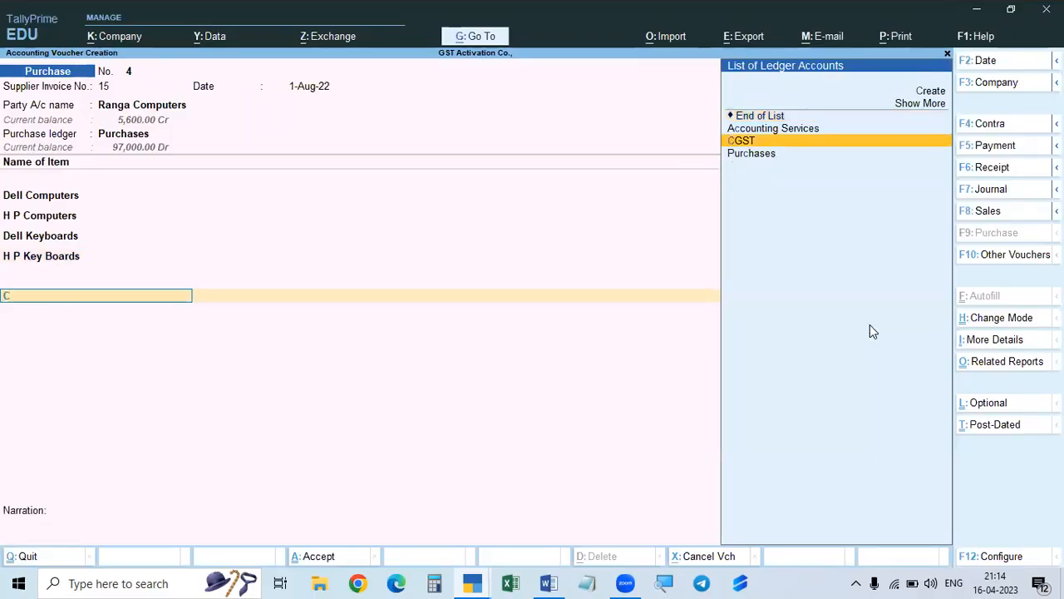
key("Return")
key("Return")
type("Sgst")
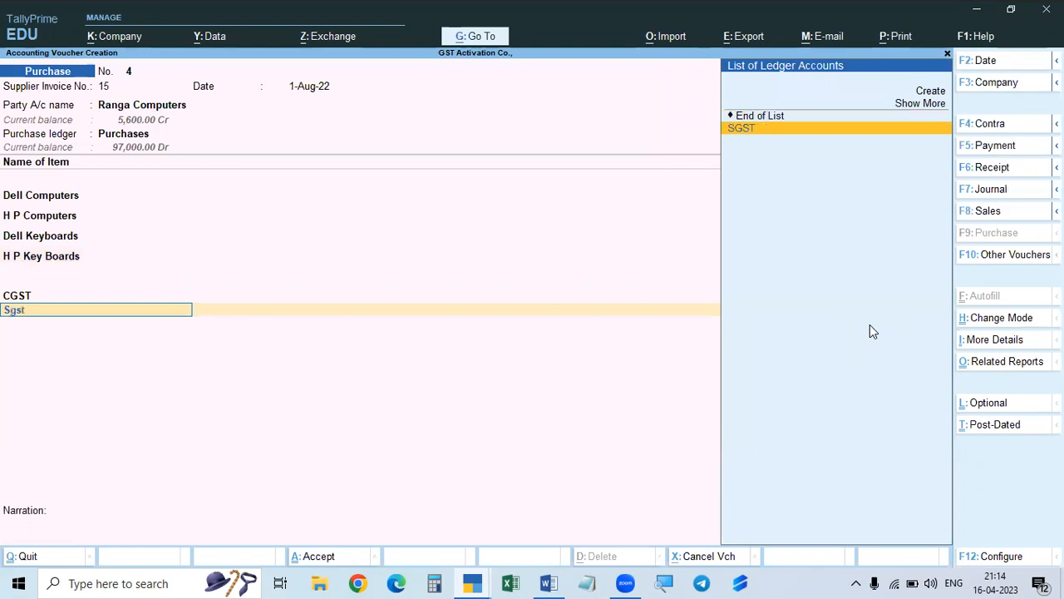
key("Return")
key("Return")
key("ctrl+a")
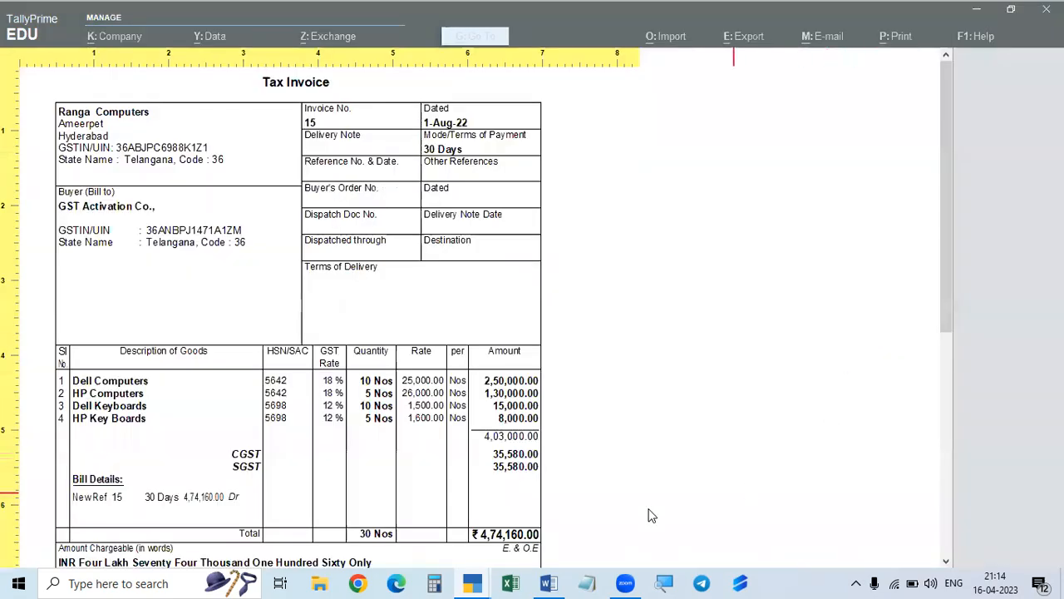
key("Escape")
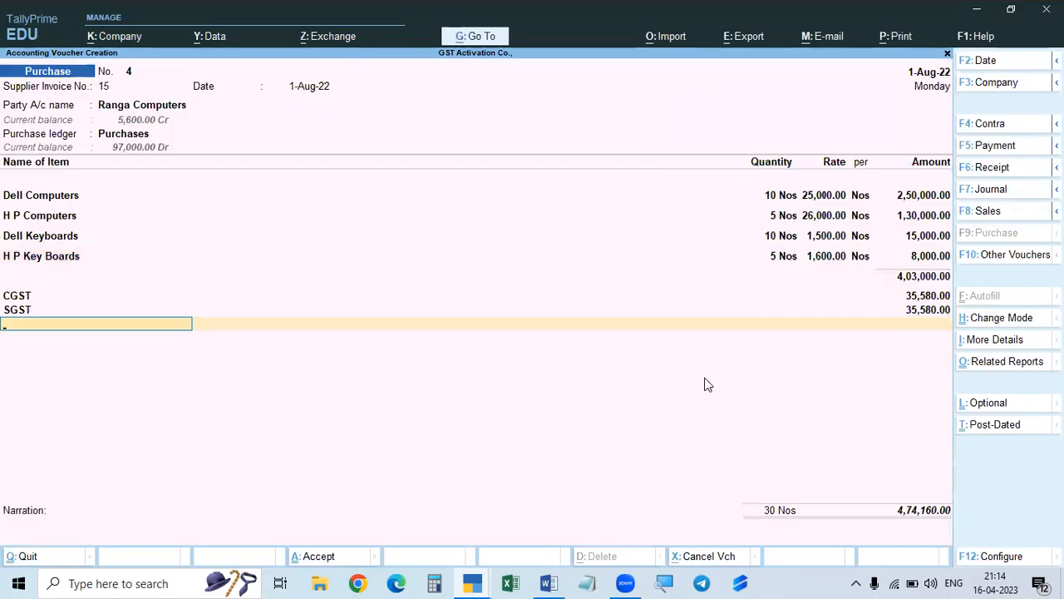
Accept the bill-wise details as New Ref 15 with 30 days' credit and save the purchase voucher.
key("Return")
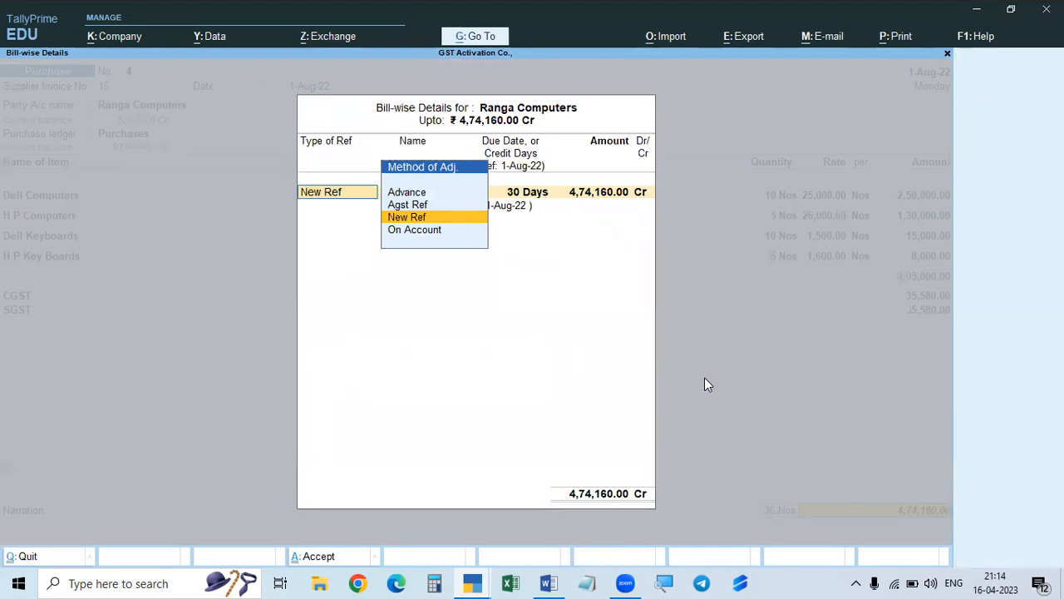
key("Return")
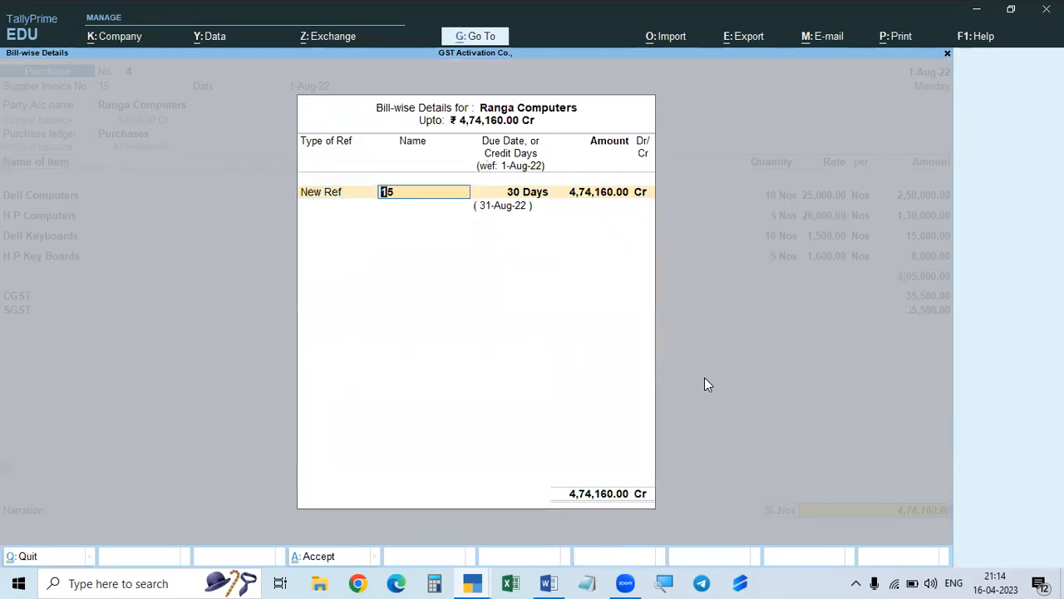
key("Return")
key("Return")
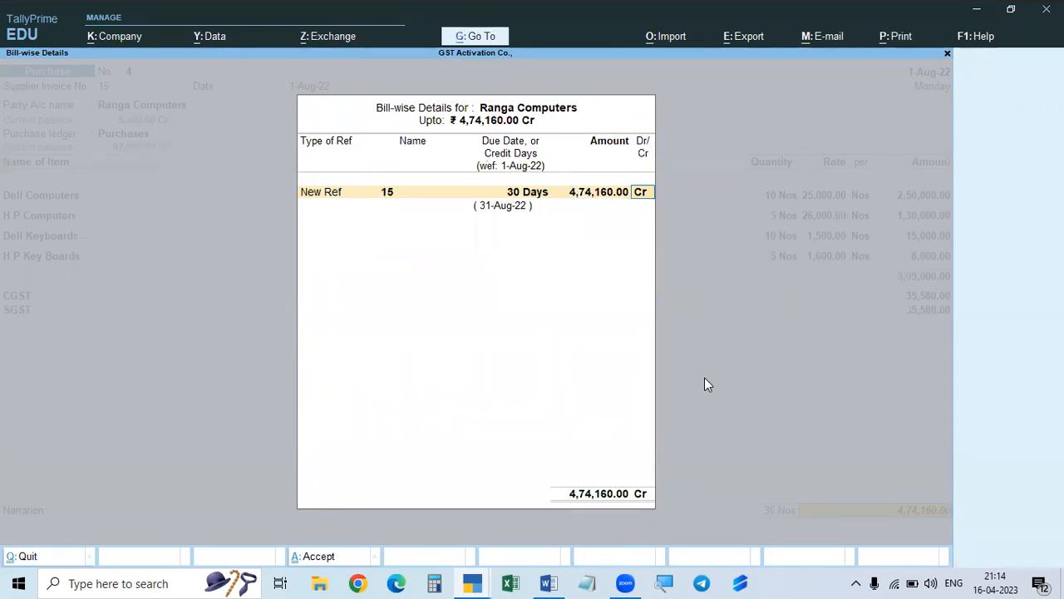
key("Return")
key("Return")
key("Return")
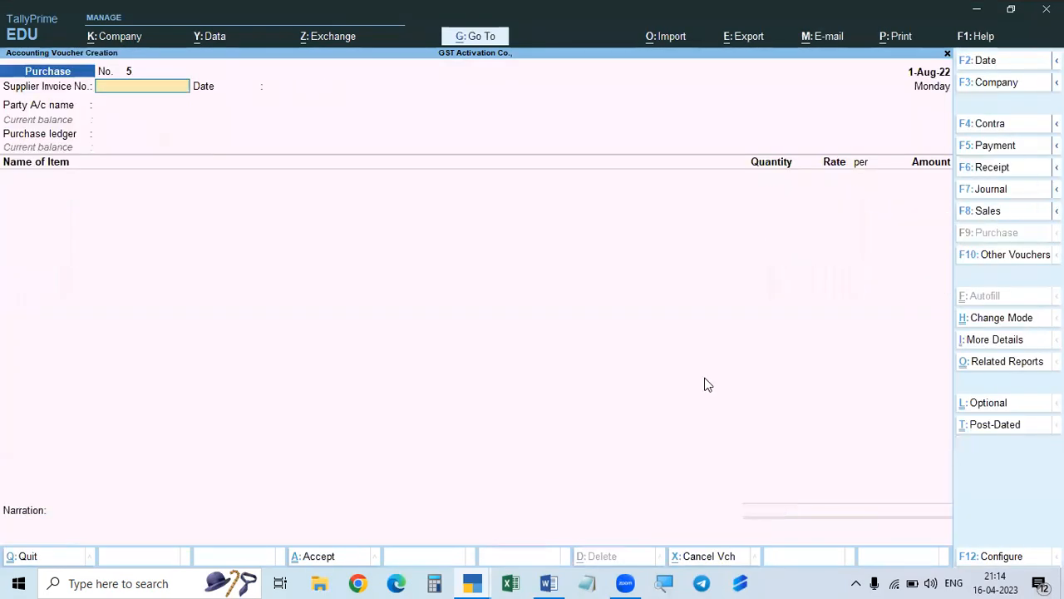
Review the invoice, reopen the saved Ranga Computers purchase voucher, and examine its detailed GST tax analysis for each item.
key("alt+Tab")
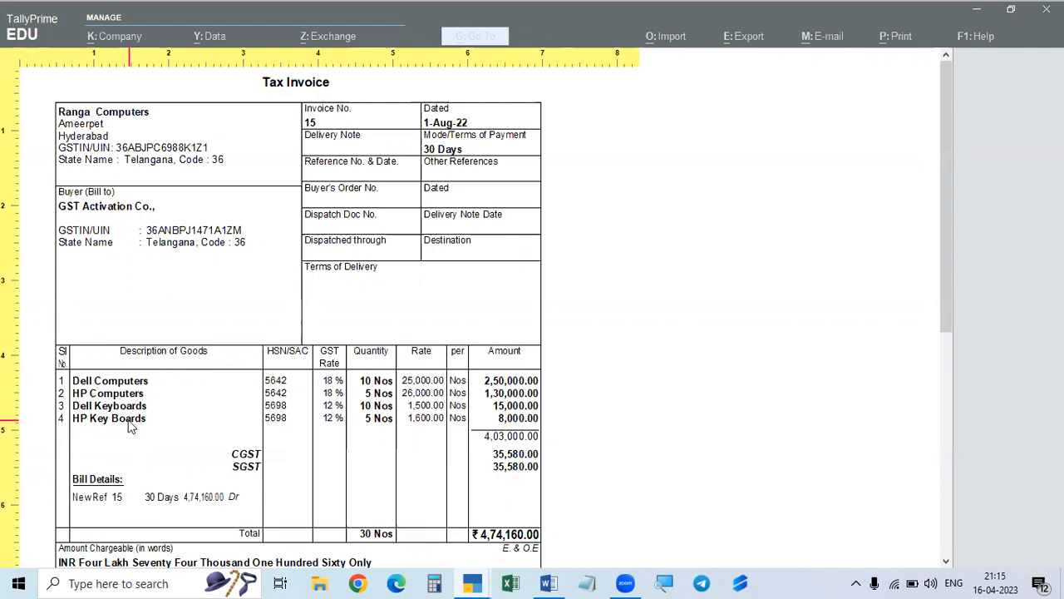
key("alt+Tab")
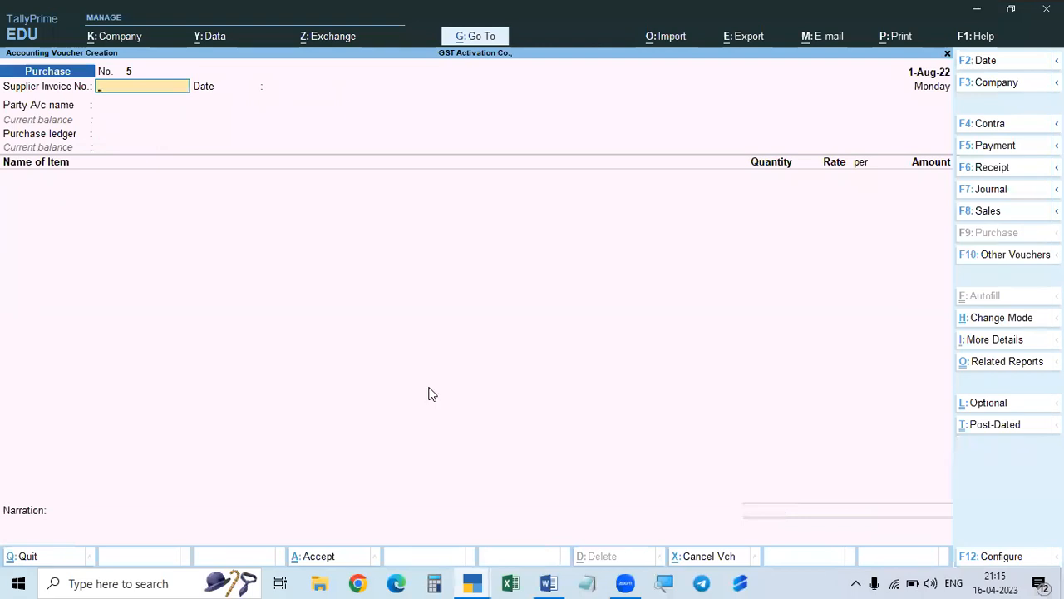
key("Page_Up")
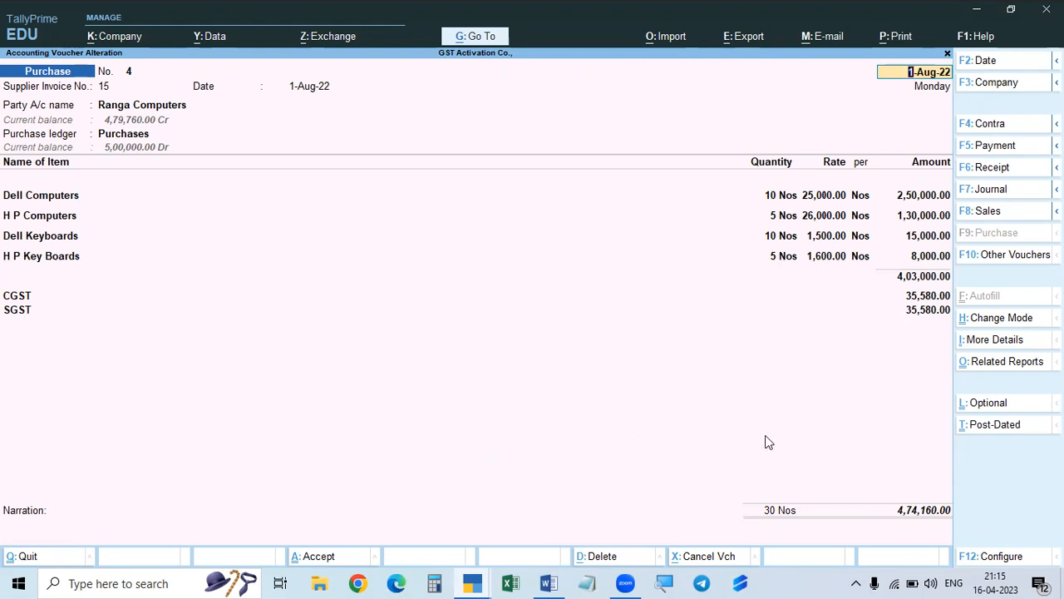
key("ctrl+o")
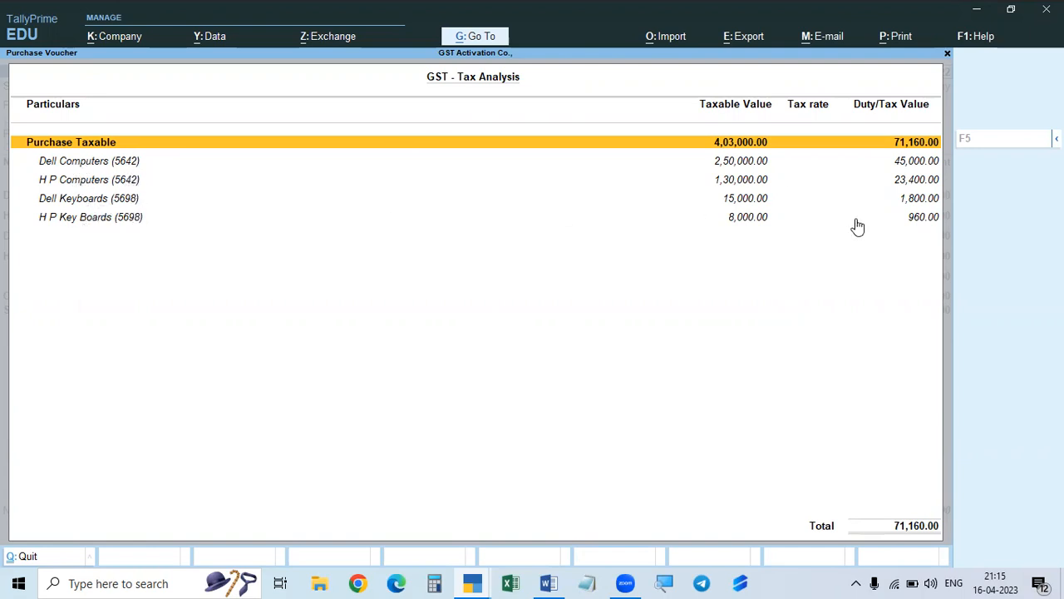
key("F5")
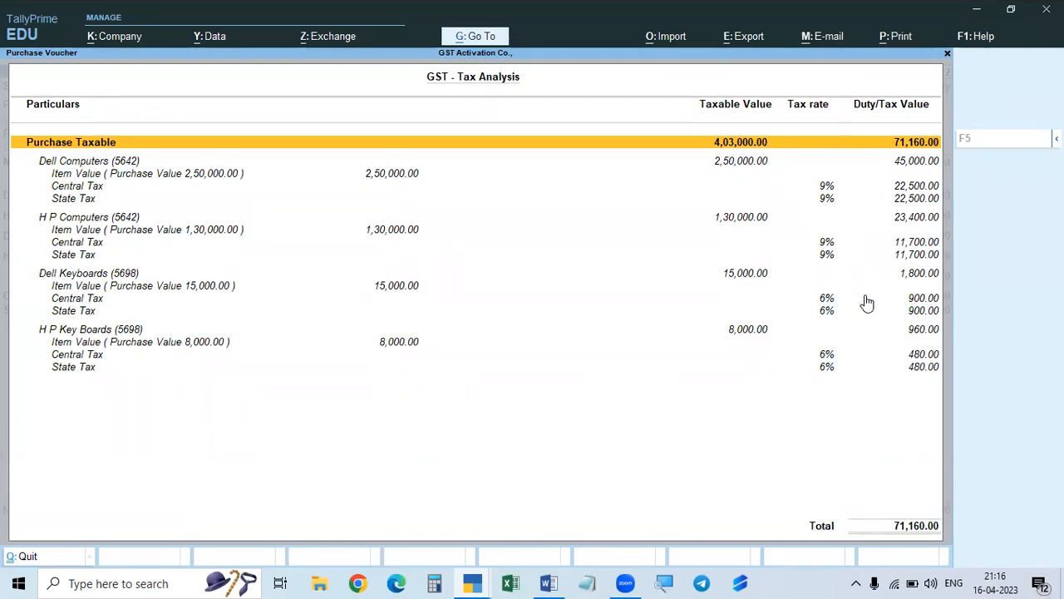
key("Escape")
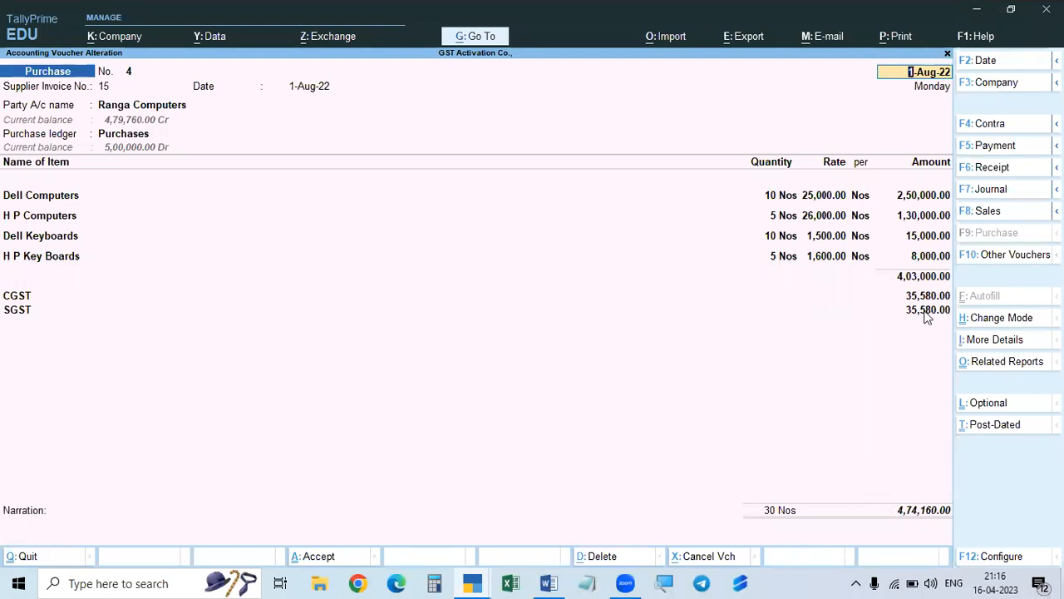
key("Return")
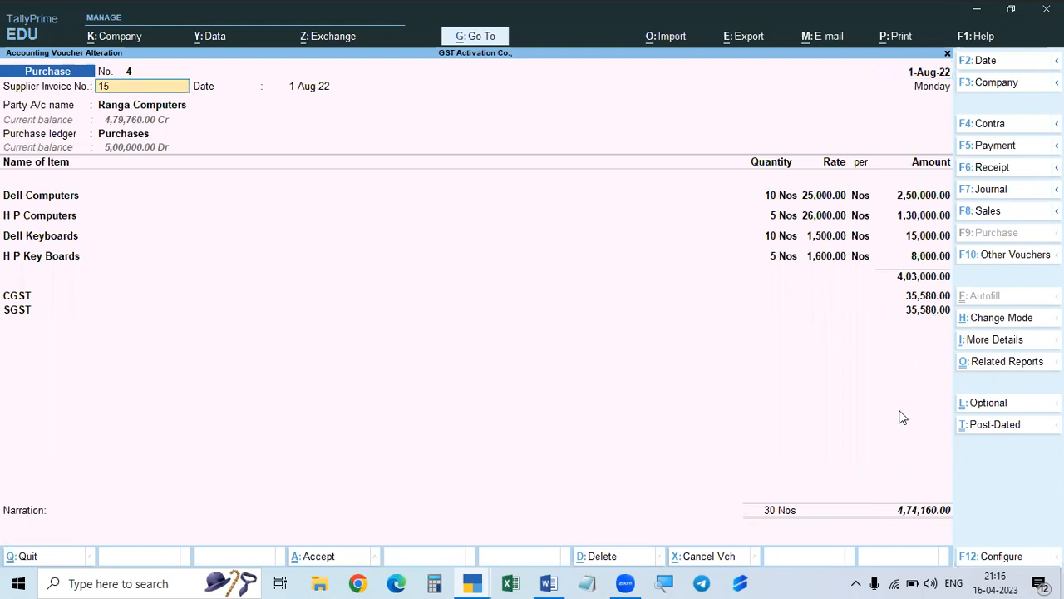
Go through the reopened Ranga Computers purchase voucher's supplier, receipt, party, purchase ledger and item entries, keeping them all as entered.
key("Return")
key("Return")
key("Return")
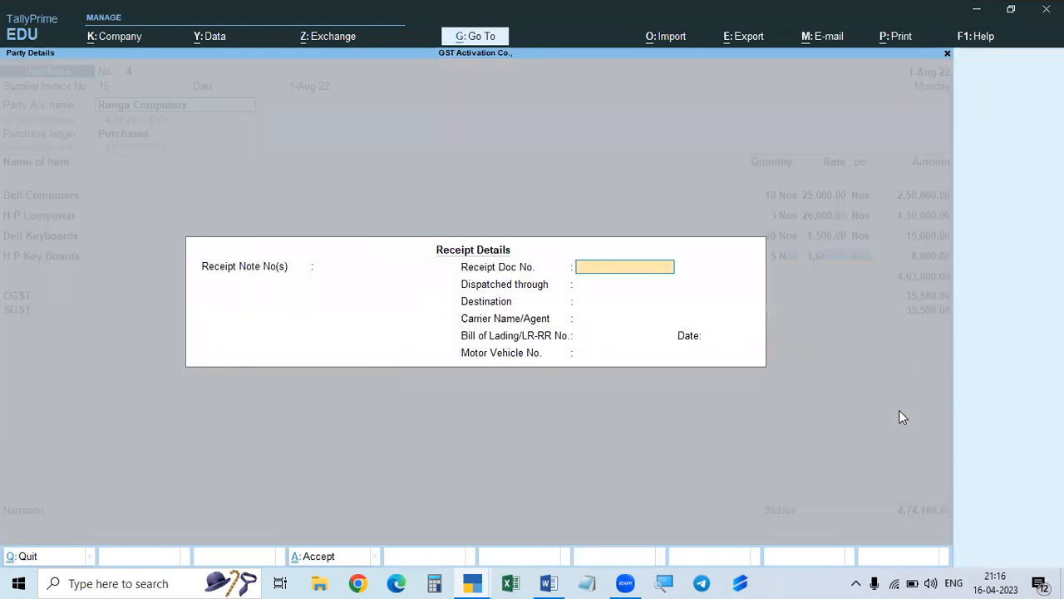
key("ctrl+a")
key("ctrl+a")
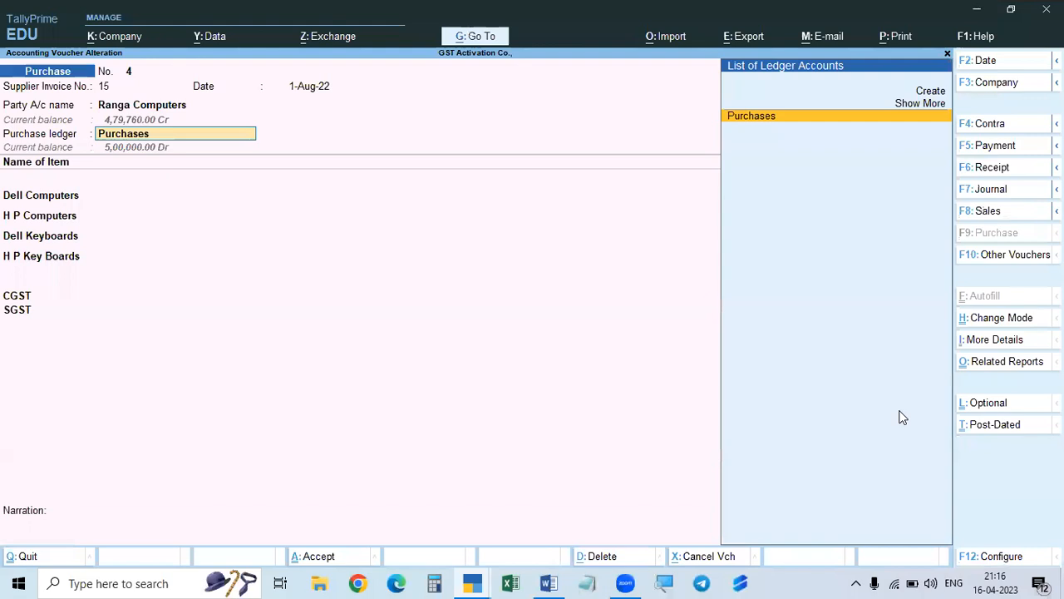
key("Return")
key("Return")
key("Return")
key("Return")
key("Return")
key("Return")
key("Return")
key("Return")
key("Return")
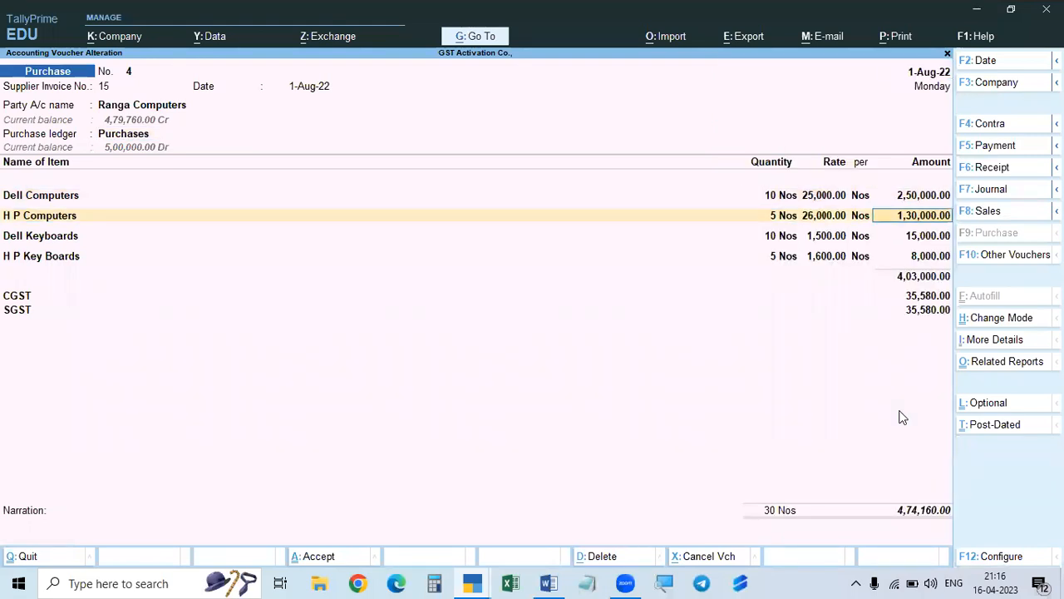
key("Return")
key("Return")
key("Return")
key("Return")
key("Return")
key("Return")
key("Return")
key("Return")
key("Return")
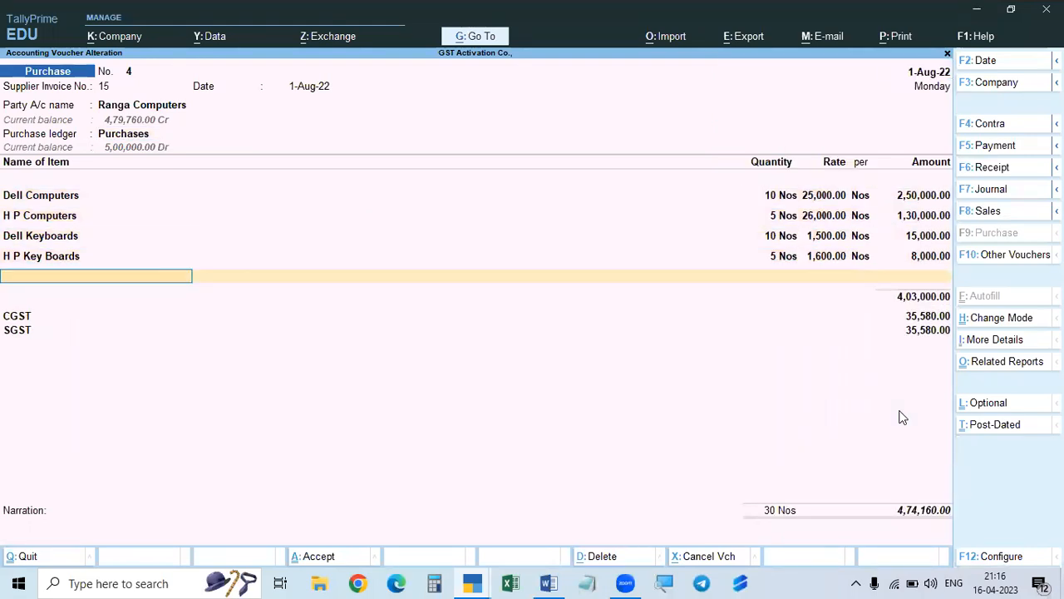
Accept the bill-wise details as New Ref 15 with 30 days' credit, leave the narration blank and save the Ranga Computers voucher again.
key("Return")
key("Return")
key("Return")
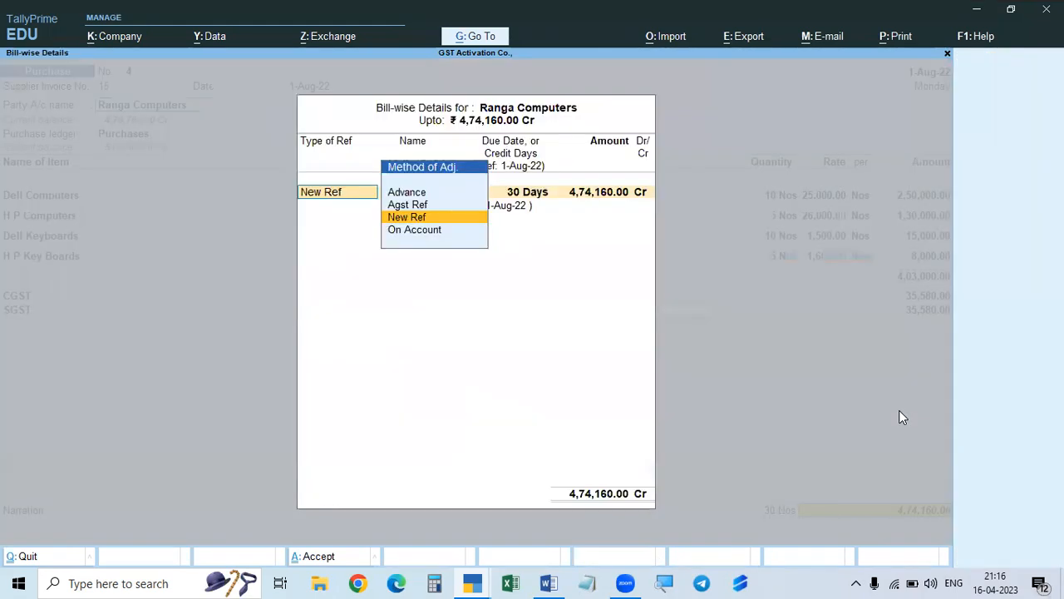
key("Return")
key("Return")
key("Return")
key("Return")
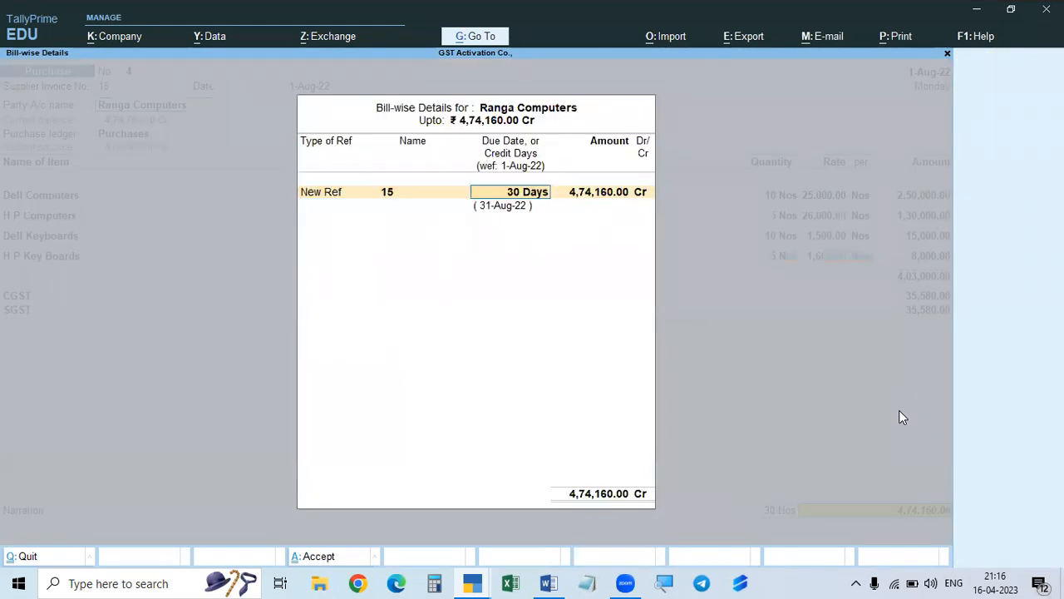
key("Return")
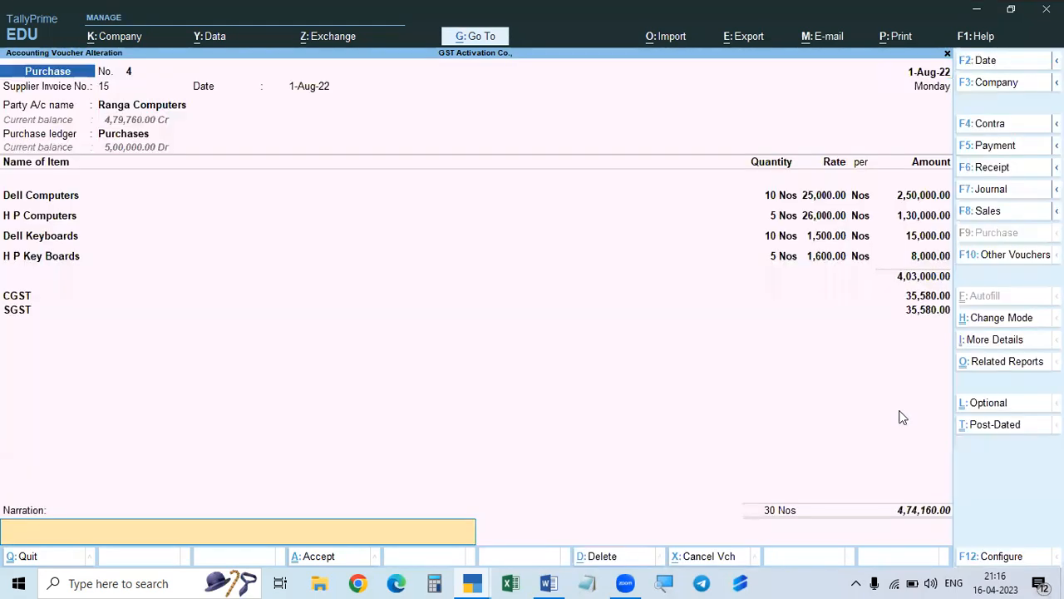
key("Return")
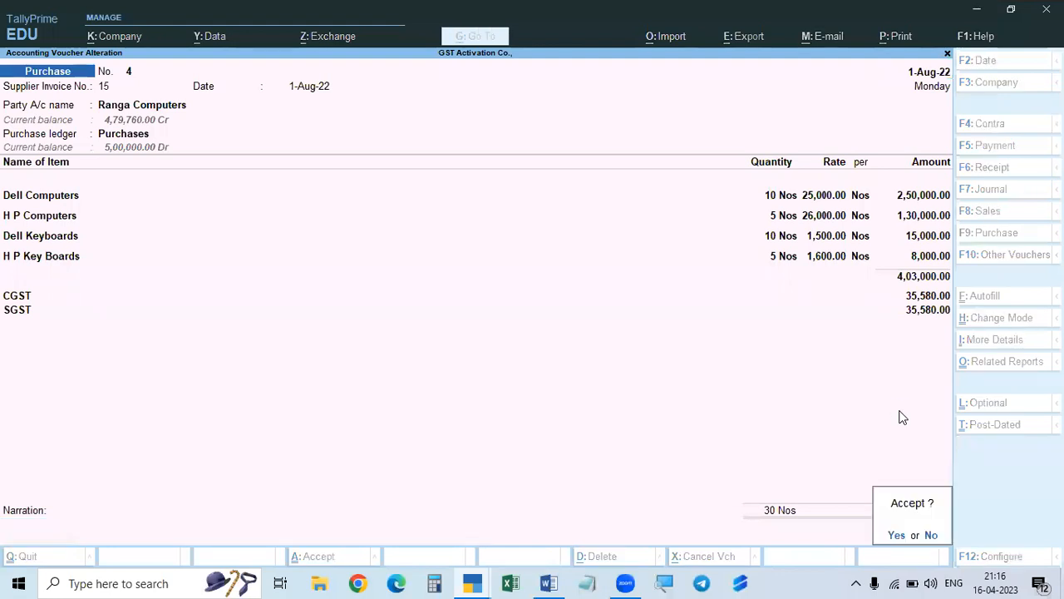
key("Return")
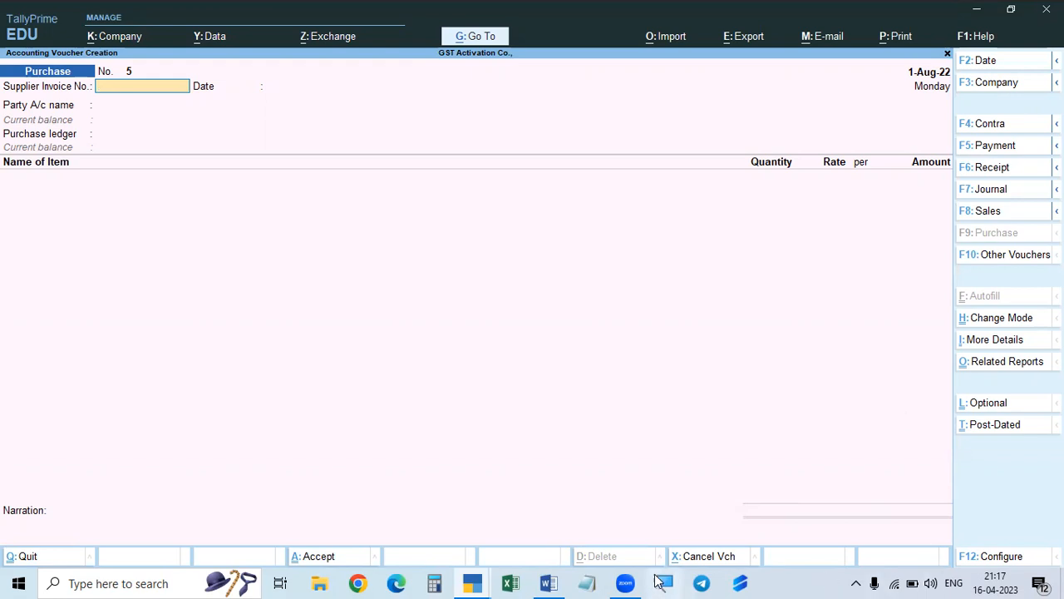
Switch to the TALLY PRIME FULL SUBJECT document in Word, read the GST topics 13 and 14, and close it.
left_click(546, 582)
scroll(474, 460, "down", 2)
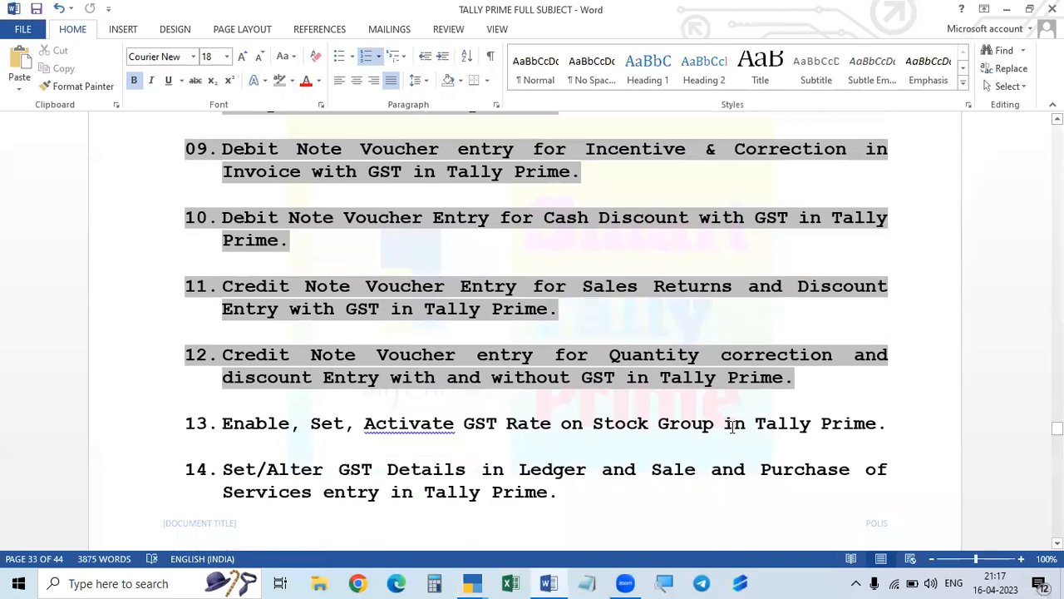
scroll(233, 501, "up", 1)
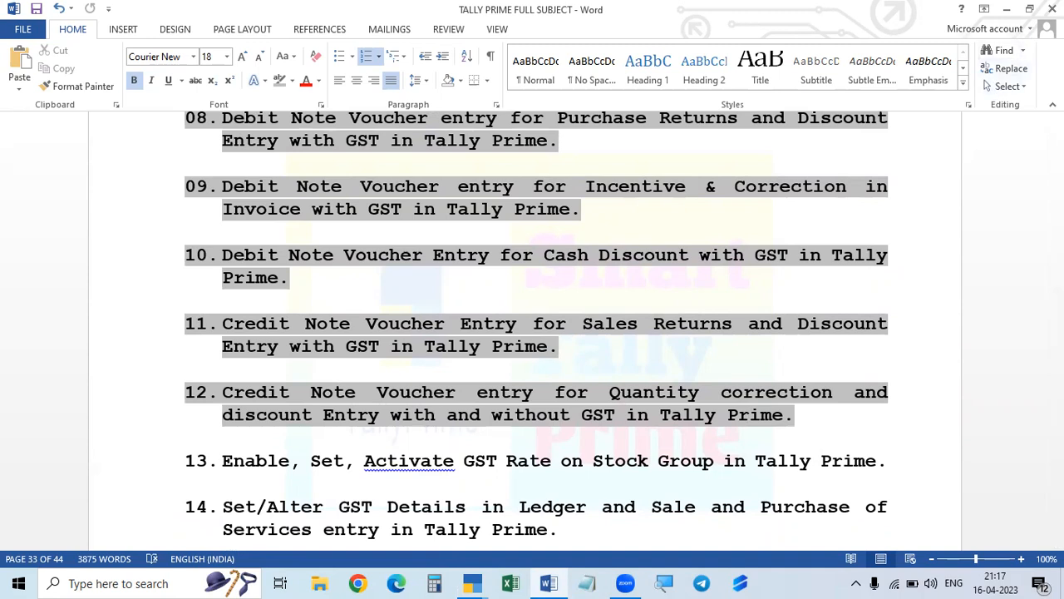
left_click(1052, 9)
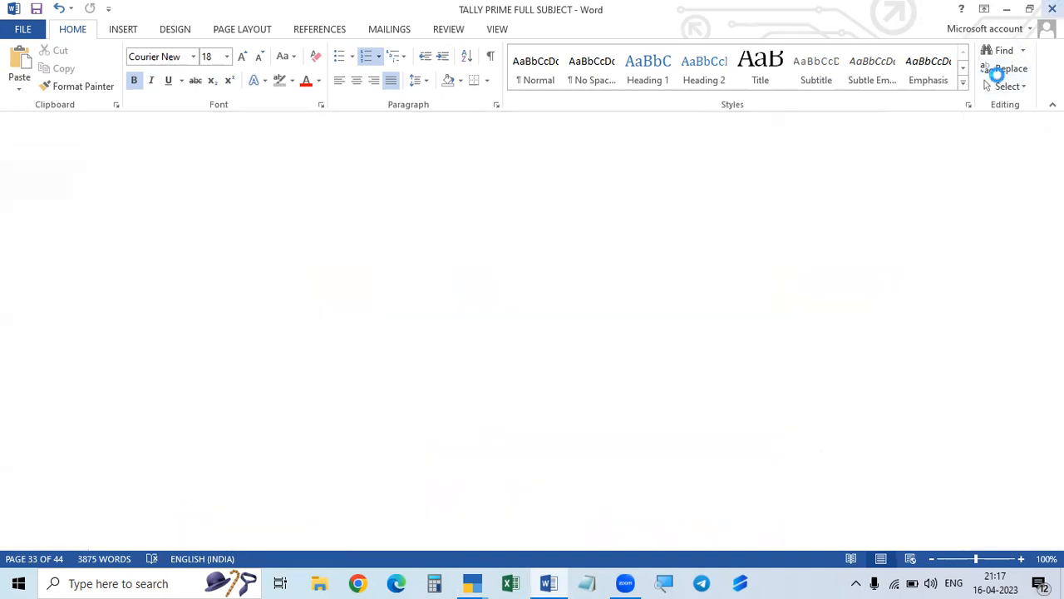
Switch to TallyPrime, review the Ranga Computers tax invoice and return to the blank purchase voucher.
left_click(471, 583)
left_click(568, 542)
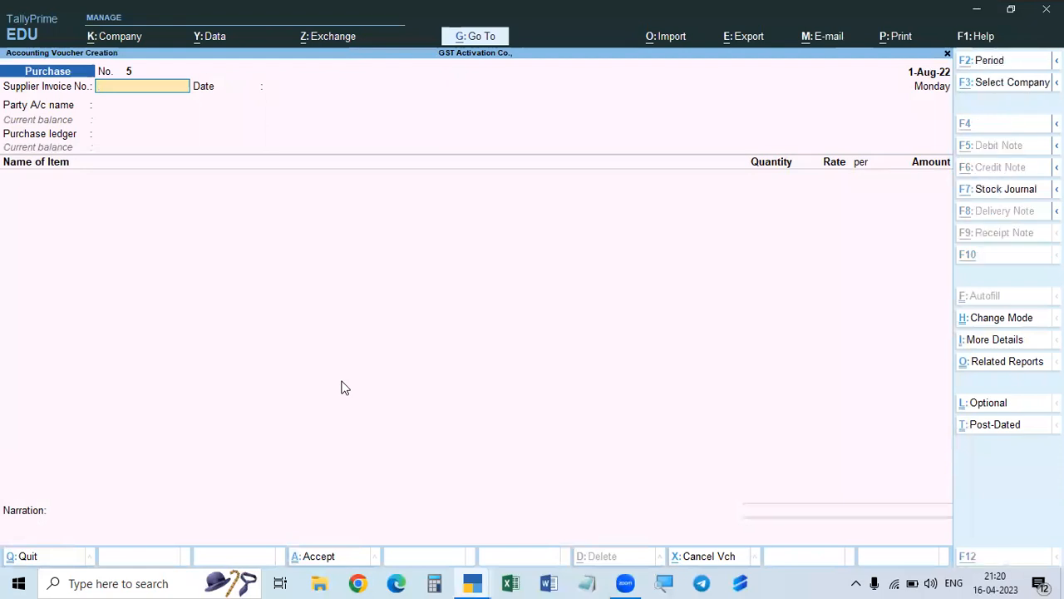
key("alt+Tab")
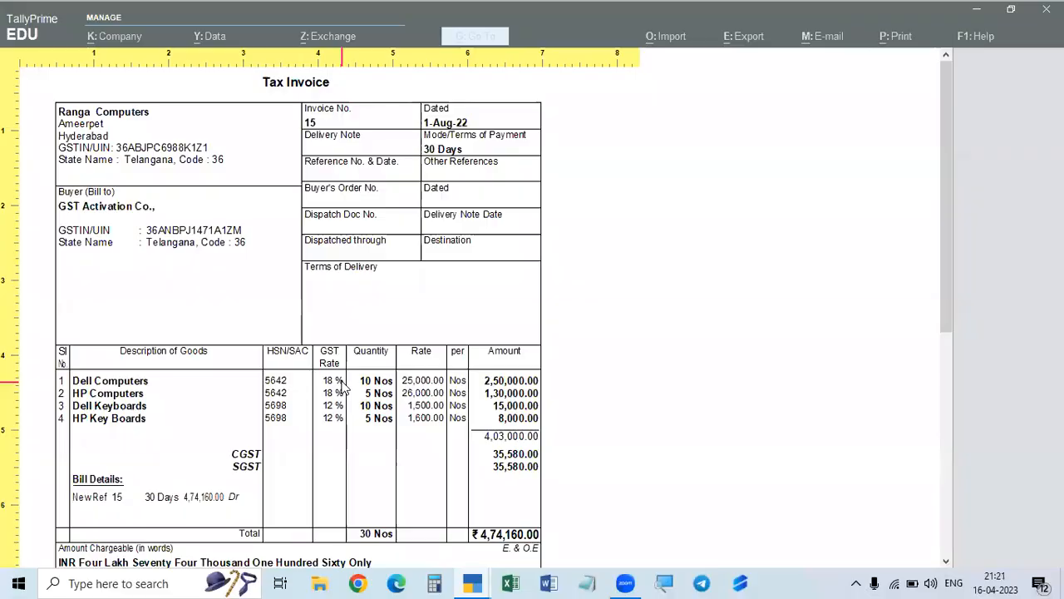
key("alt+Tab")
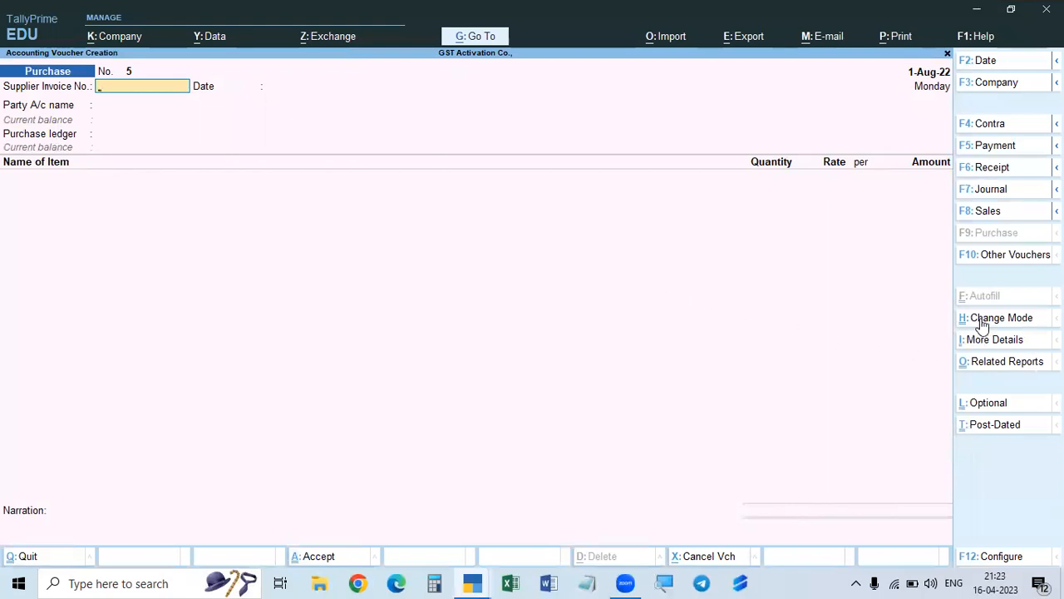
Change the new purchase voucher's mode to Accounting Invoice.
key("ctrl+h")
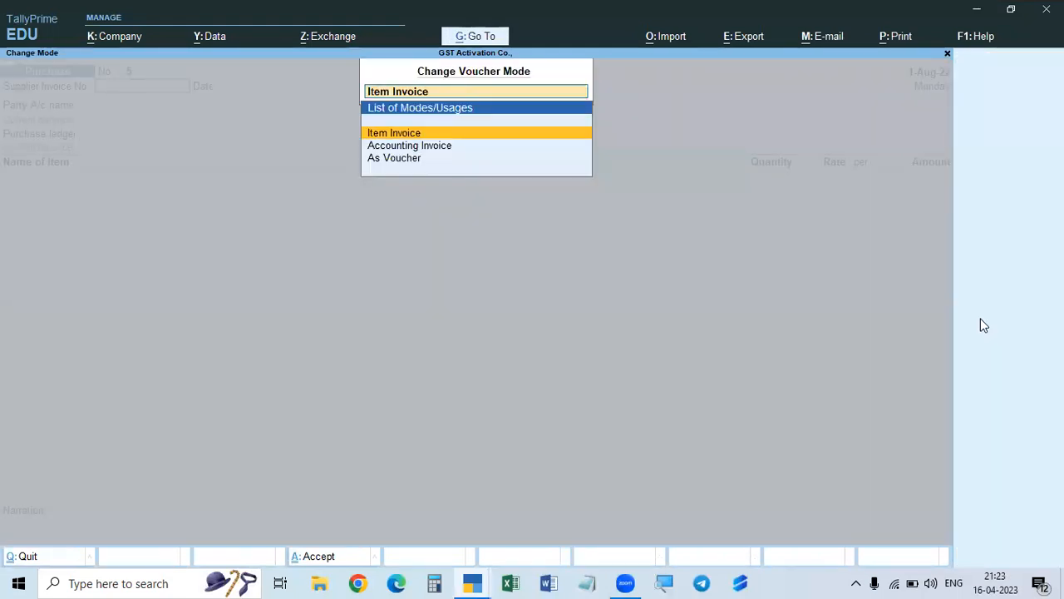
left_click(980, 319)
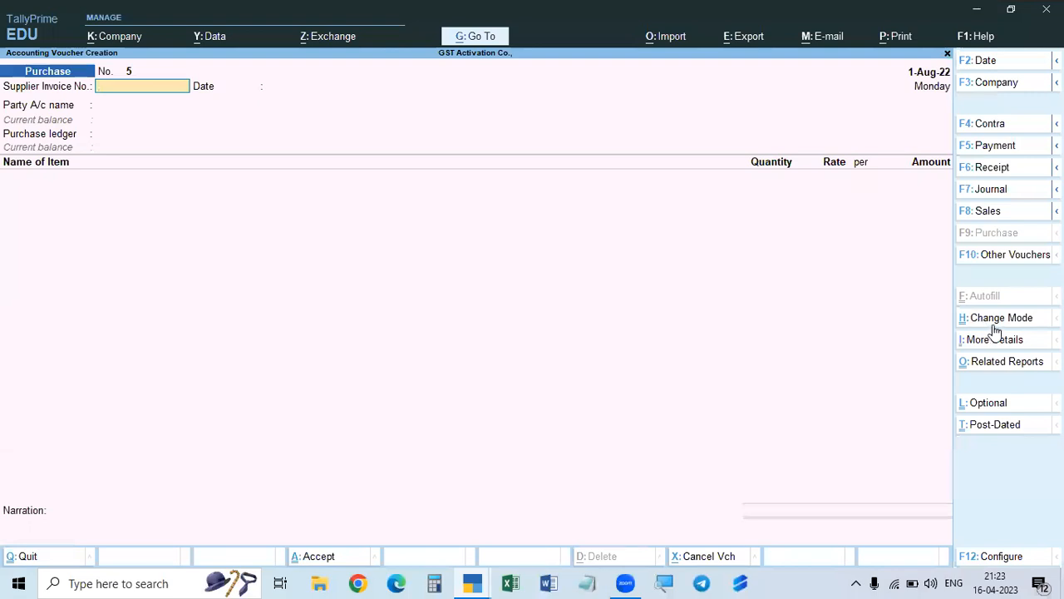
left_click(993, 321)
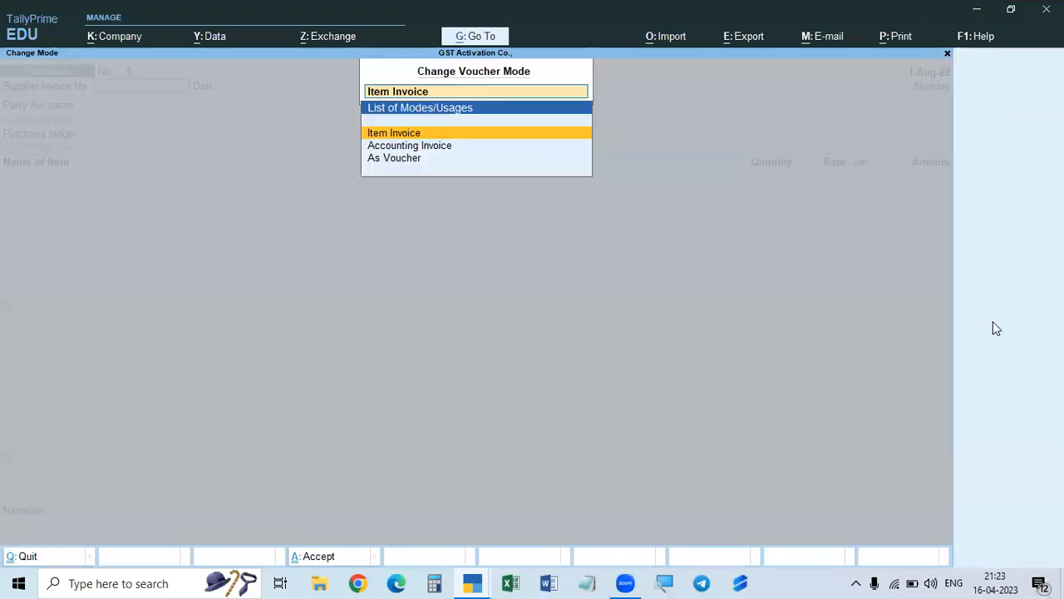
left_click(425, 147)
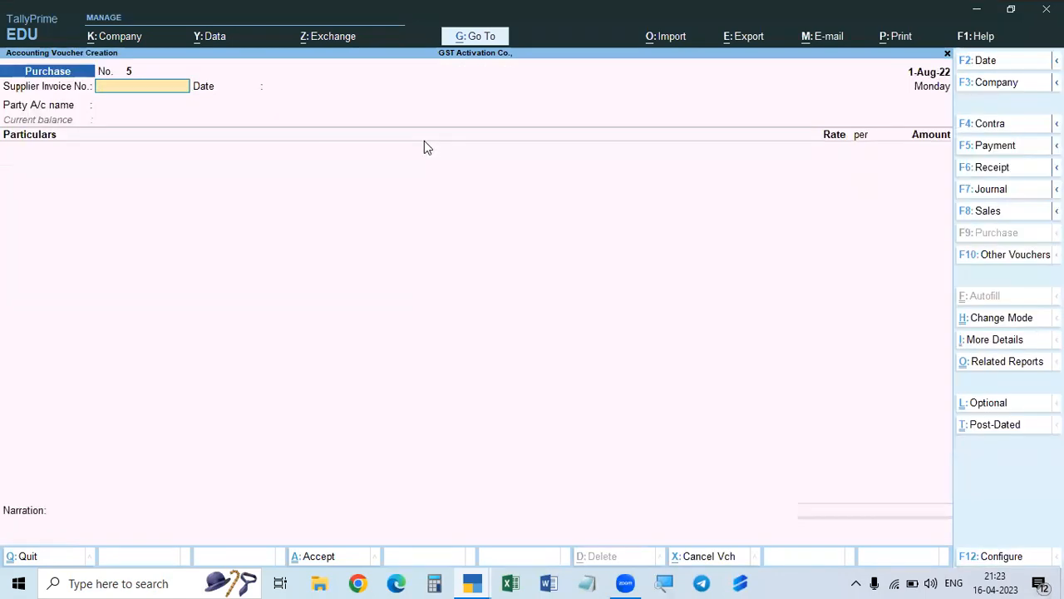
Set the voucher date to 2-Aug-22 and enter supplier invoice number 25, keeping the same date for the supplier invoice.
key("F2")
type("2.8")
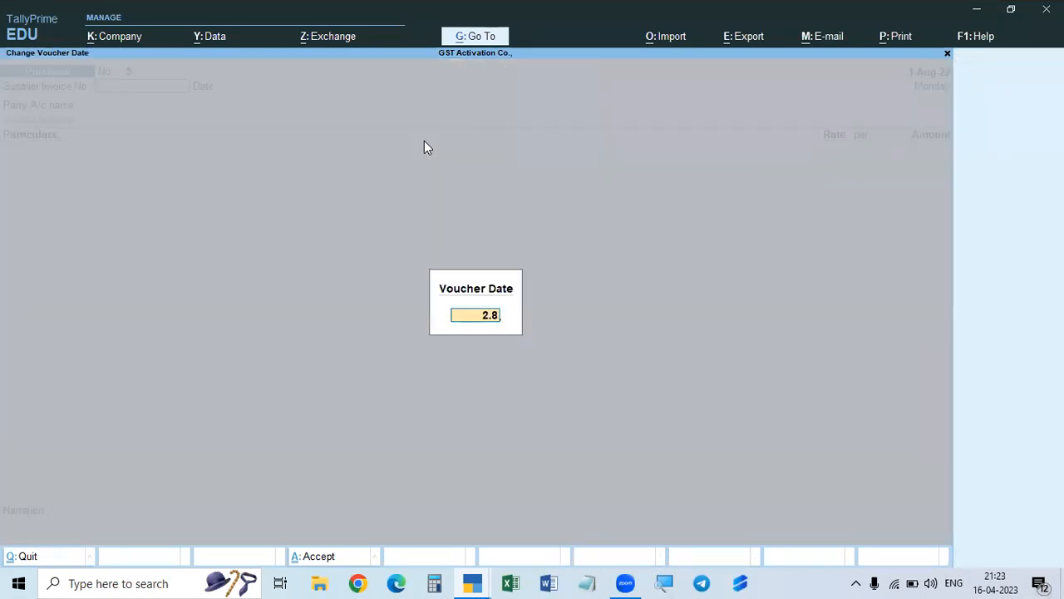
key("Return")
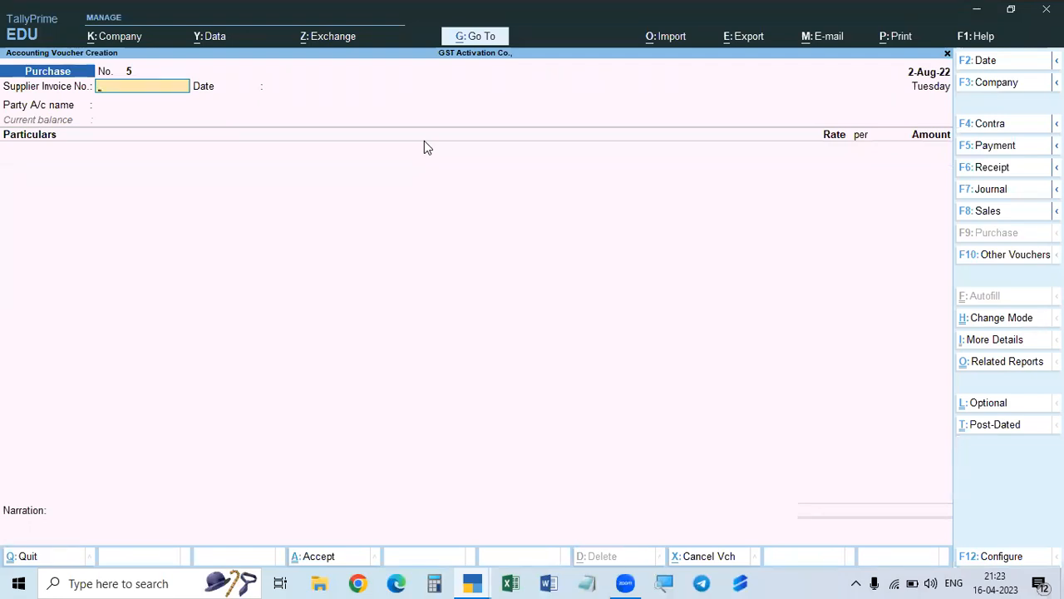
type("25")
key("Return")
key("Return")
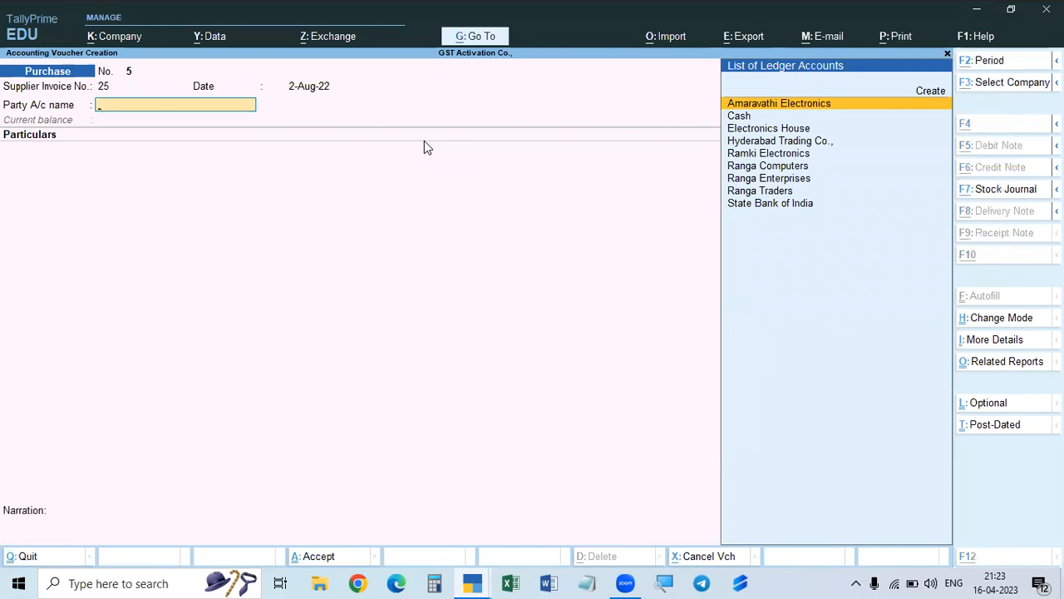
Create a party ledger named Tax Consultant under Sundry Creditors from the party account field.
key("alt+c")
type("Ta")
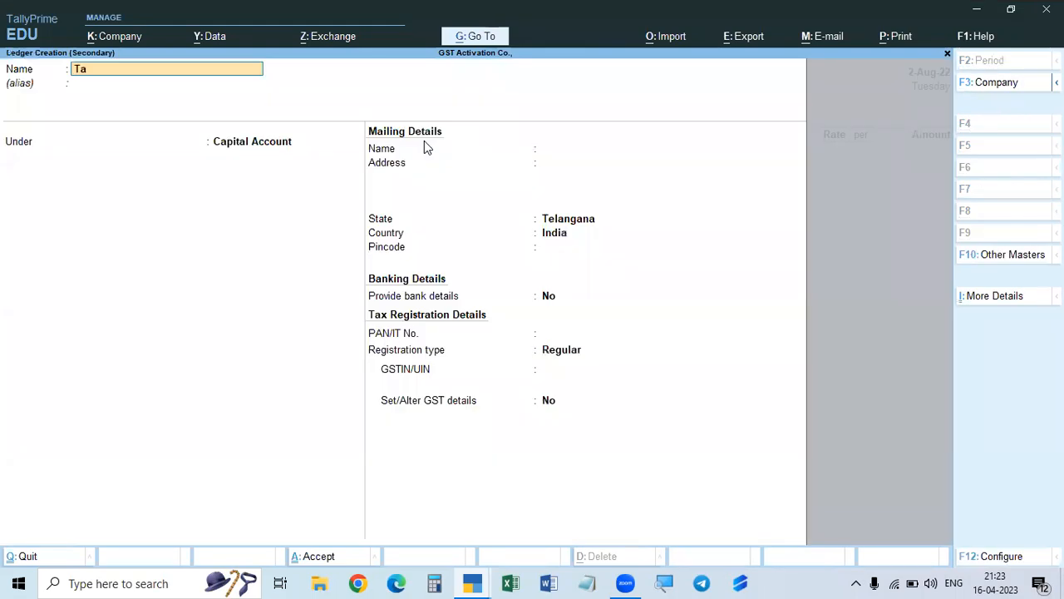
type("x Consultant")
key("Return")
key("Return")
type("sa")
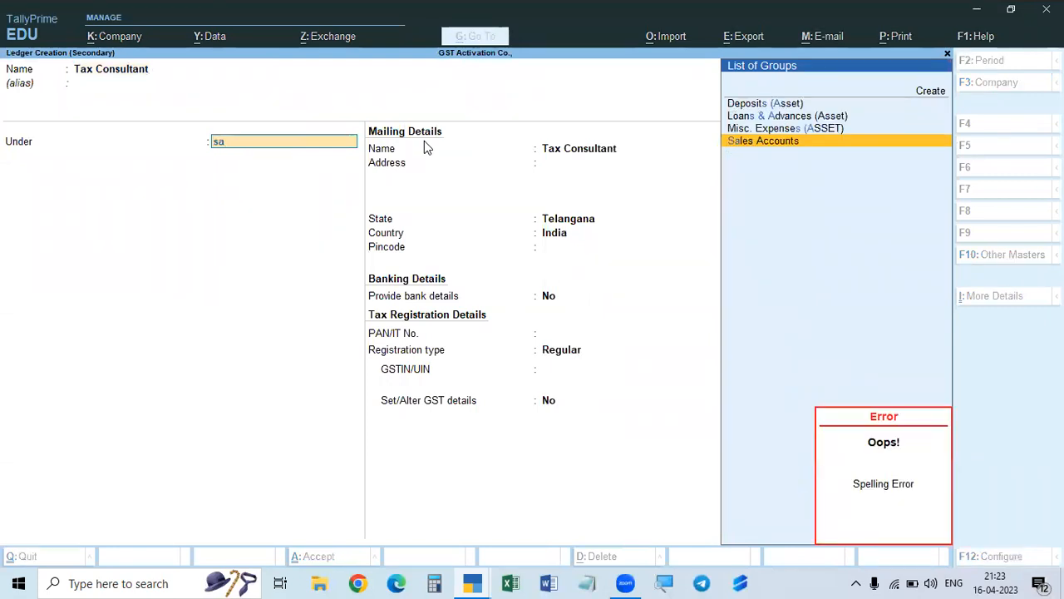
key("BackSpace")
key("BackSpace")
type("sund")
key("Return")
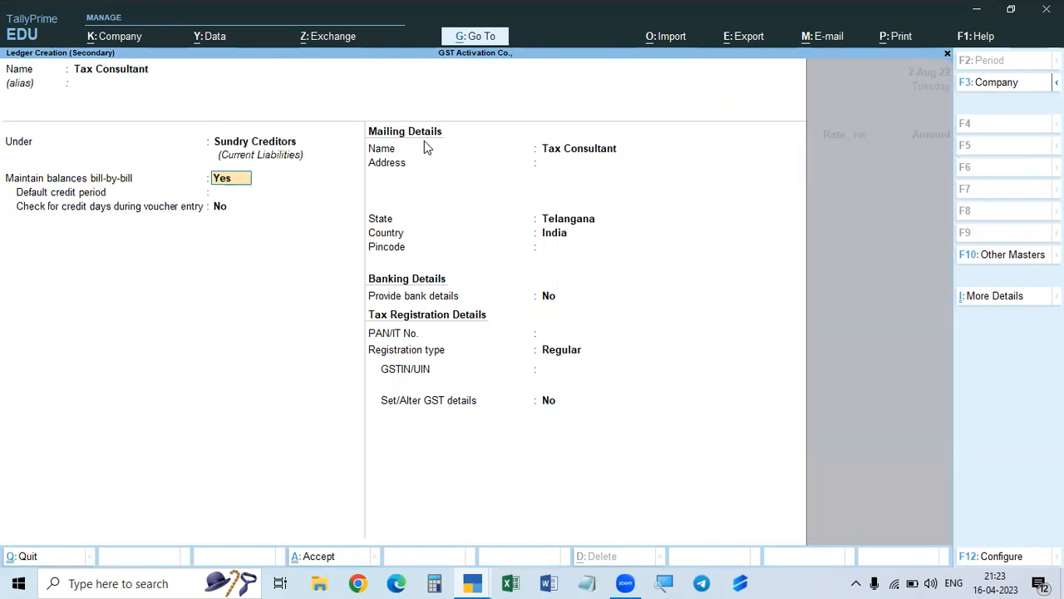
Keep bill-by-bill balances on, Telangana, India, no bank details and Regular registration for Tax Consultant, and go to its GSTIN/UIN.
key("Return")
key("Return")
key("Return")
key("Return")
key("Return")
key("Return")
key("Return")
key("Return")
key("Return")
key("Return")
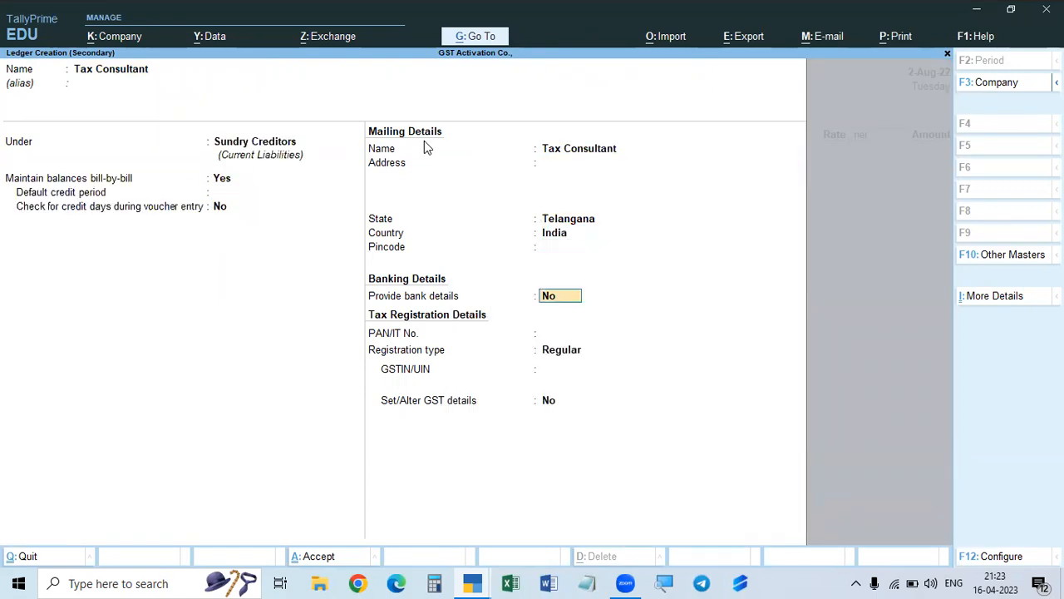
key("Return")
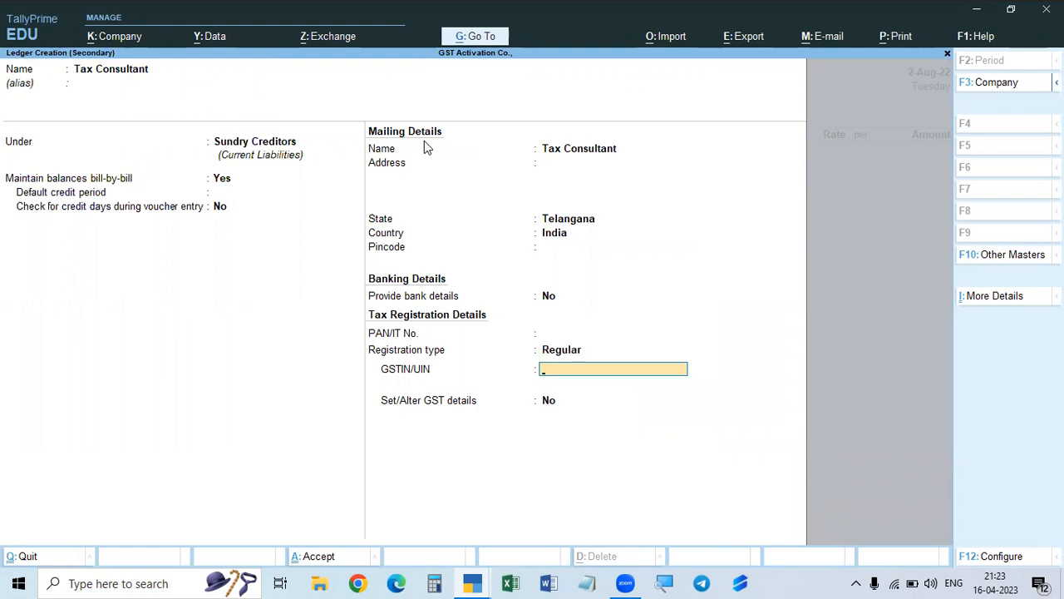
Minimise the TallyPrime windows, open the TIN NOs file in Notepad and copy a GSTIN from its Telangana list.
left_click(975, 11)
left_click(980, 12)
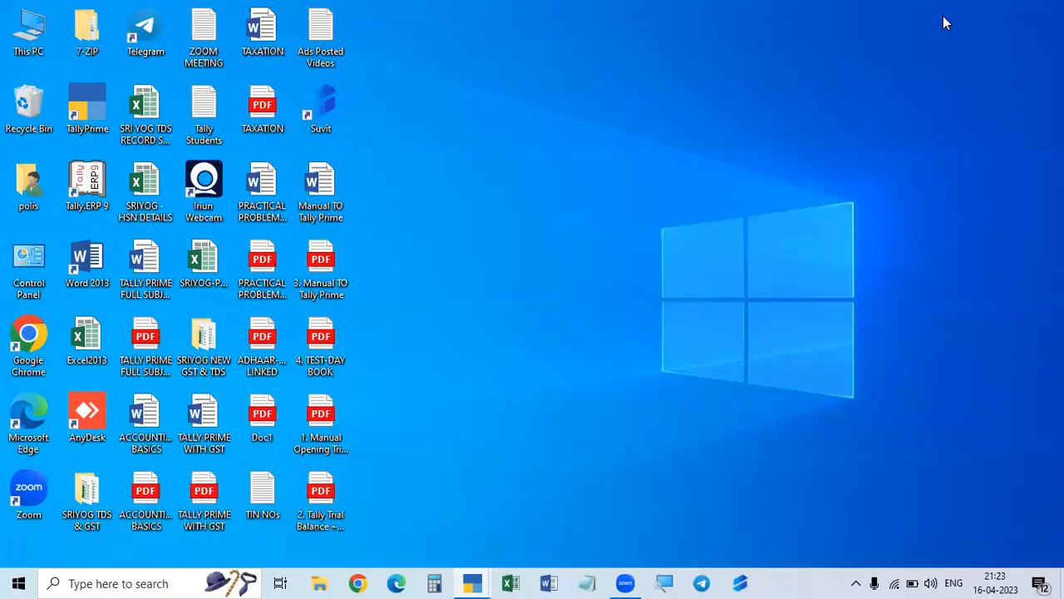
double_click(259, 486)
scroll(325, 264, "down", 15)
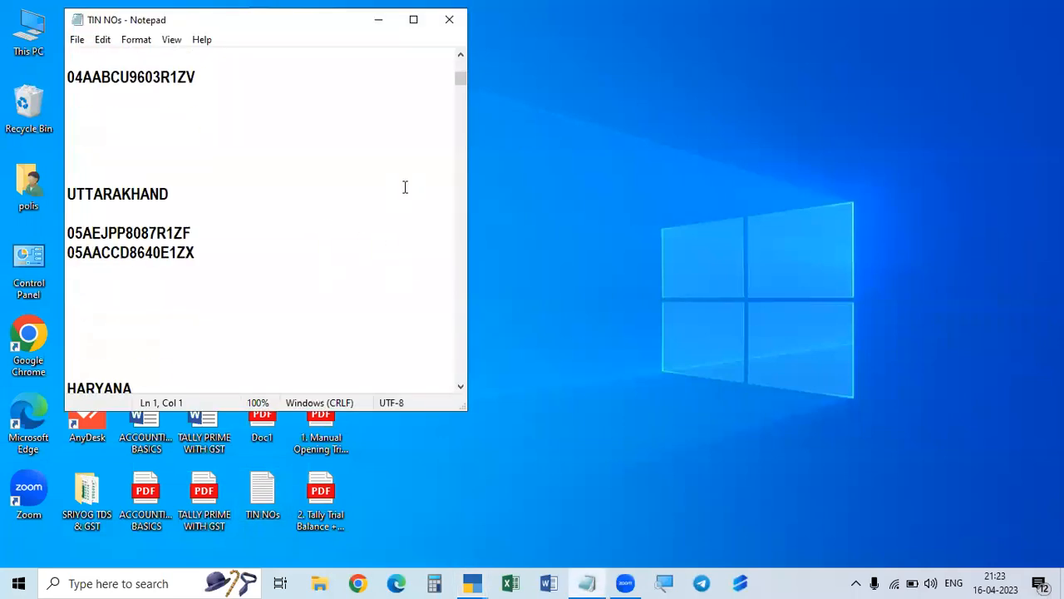
scroll(268, 314, "down", 20)
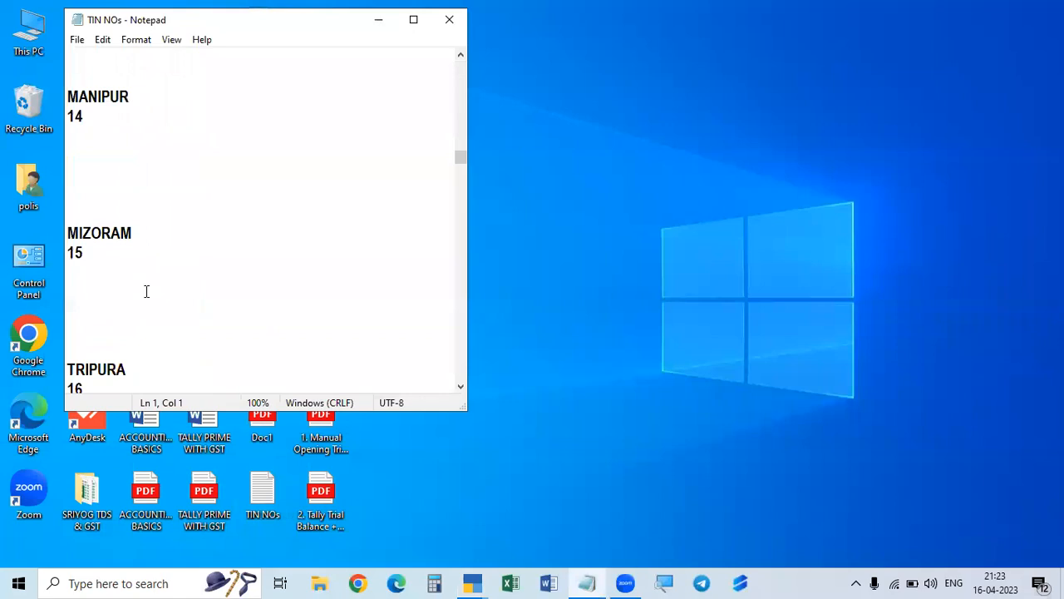
scroll(153, 282, "down", 20)
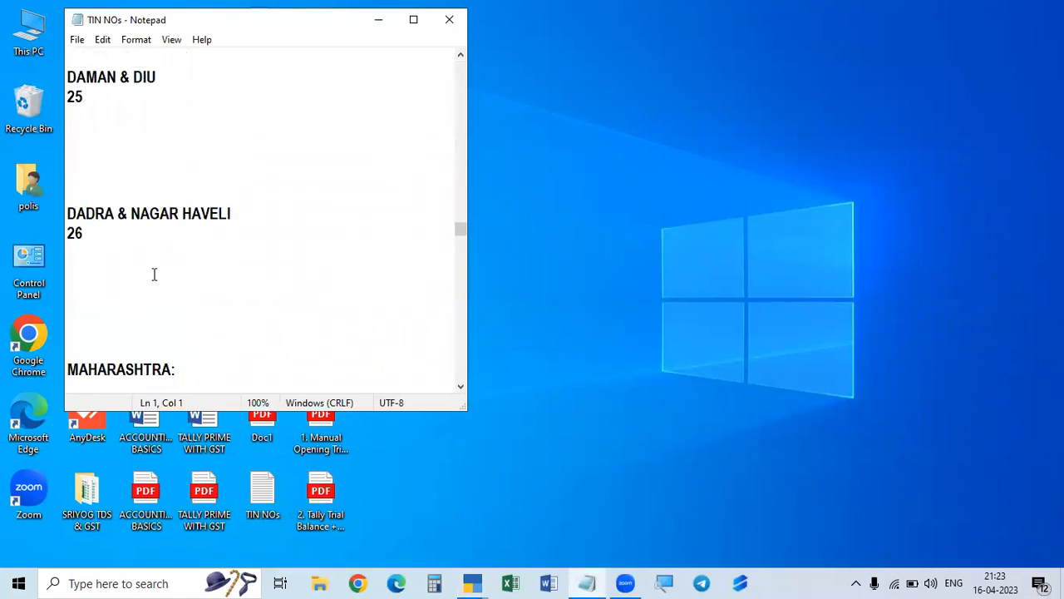
scroll(155, 270, "down", 20)
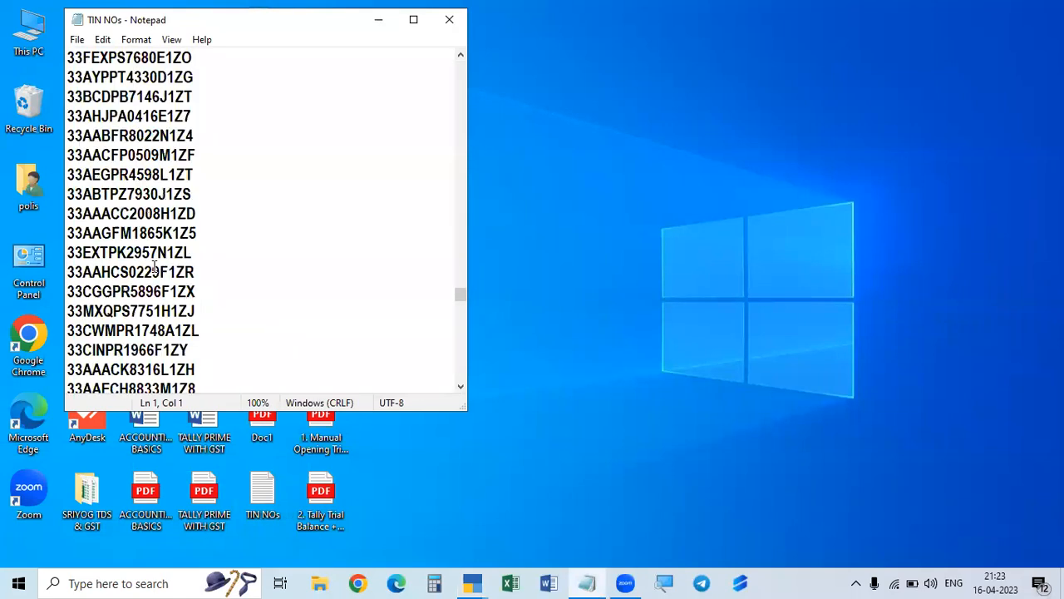
scroll(155, 264, "down", 13)
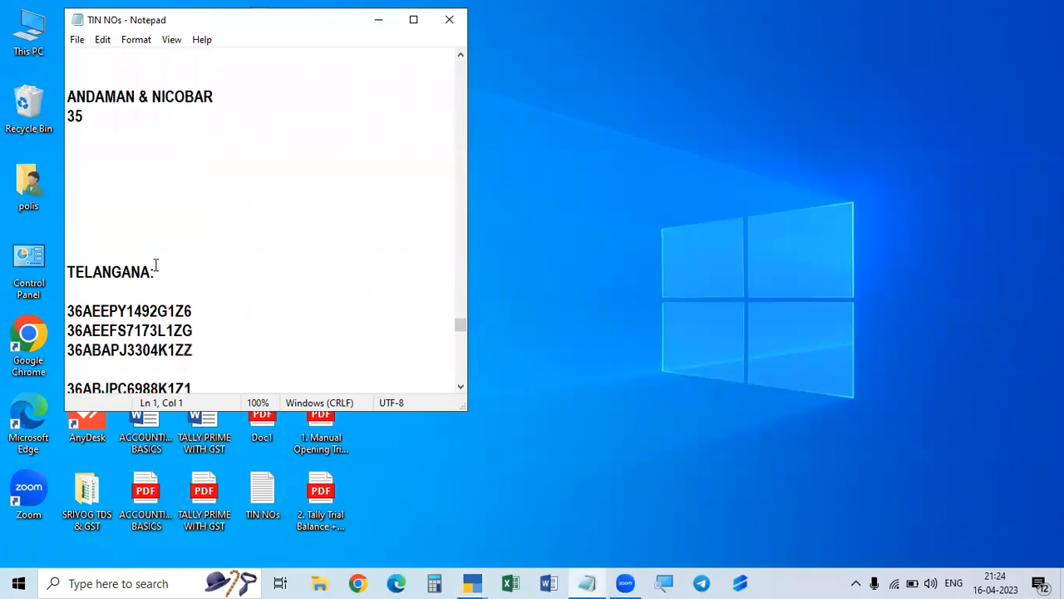
left_click_drag(70, 194, 202, 195)
key("ctrl+c")
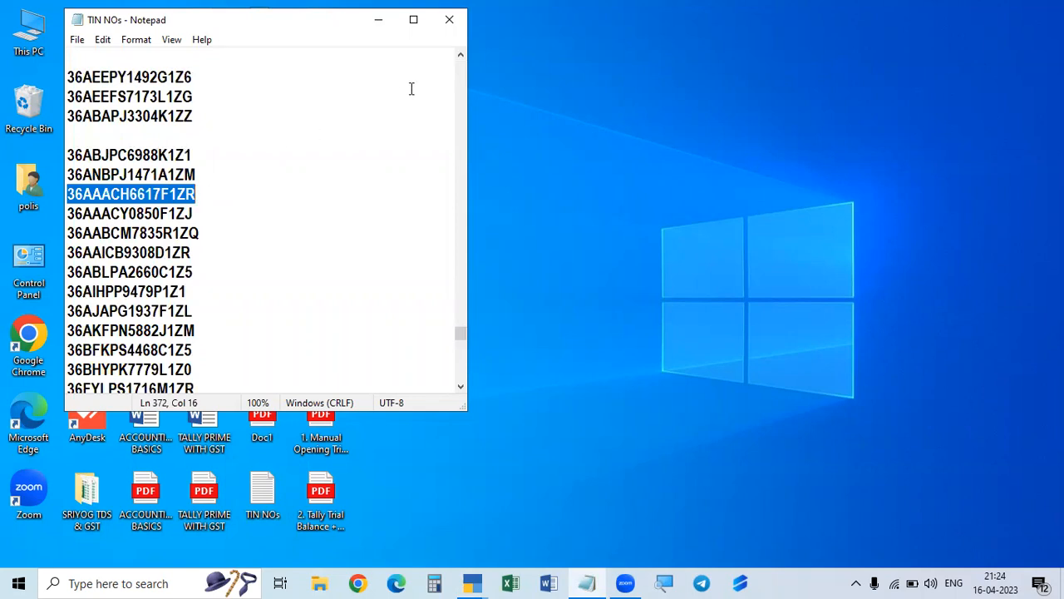
left_click(413, 19)
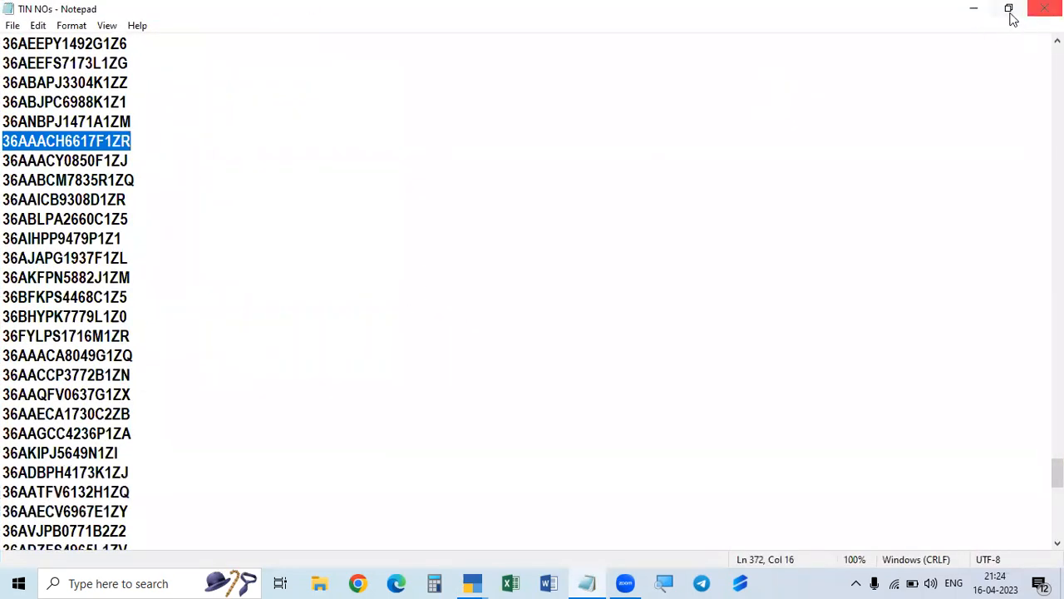
Switch back to TallyPrime, paste the copied GSTIN into the Tax Consultant ledger, save it and accept the default receipt and party details.
left_click(973, 9)
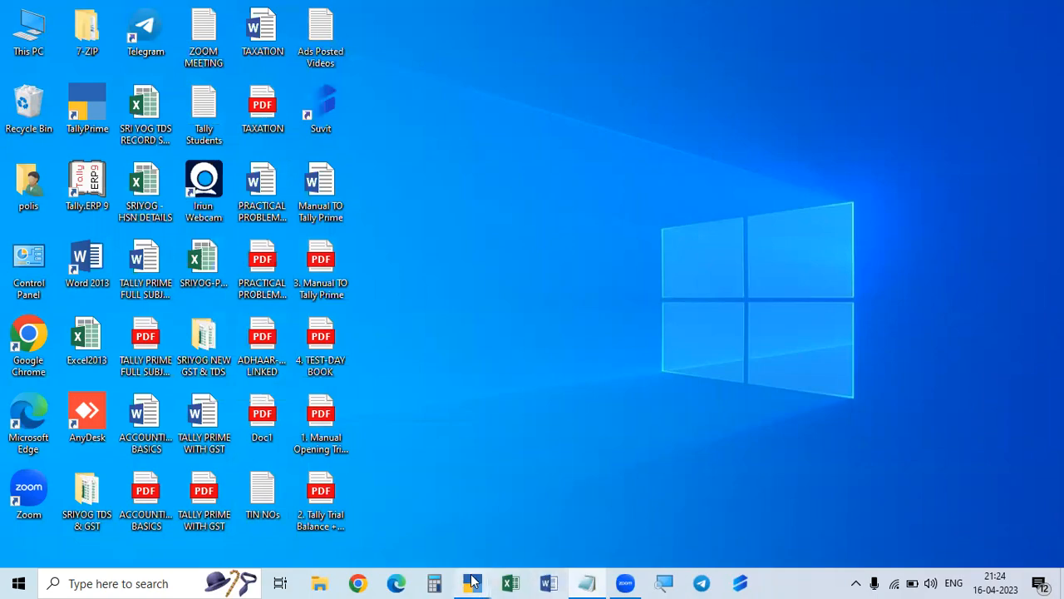
mouse_move(473, 581)
left_click(533, 558)
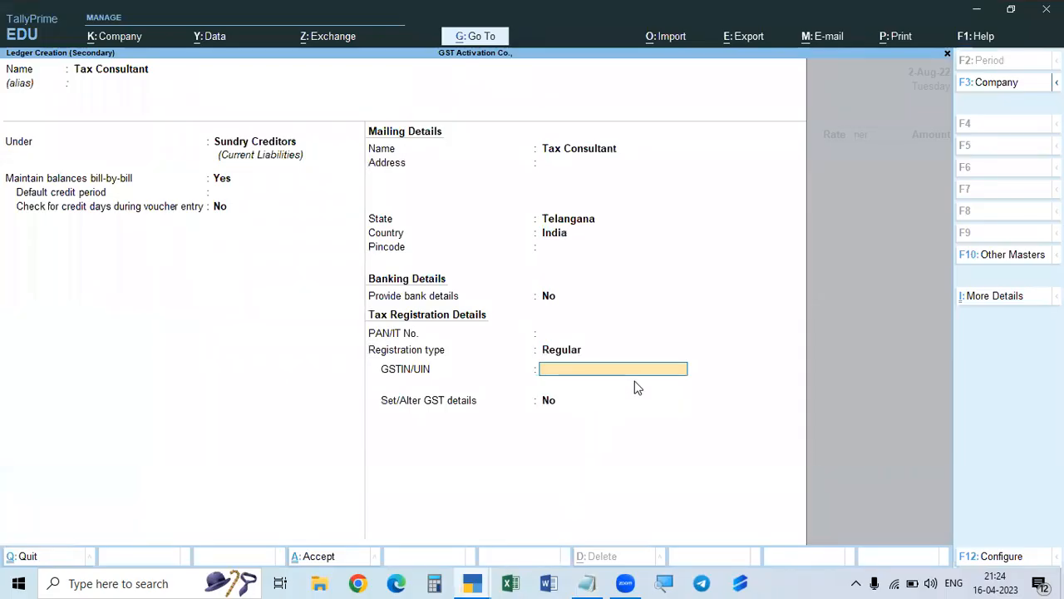
key("ctrl+v")
key("Return")
key("Return")
key("Return")
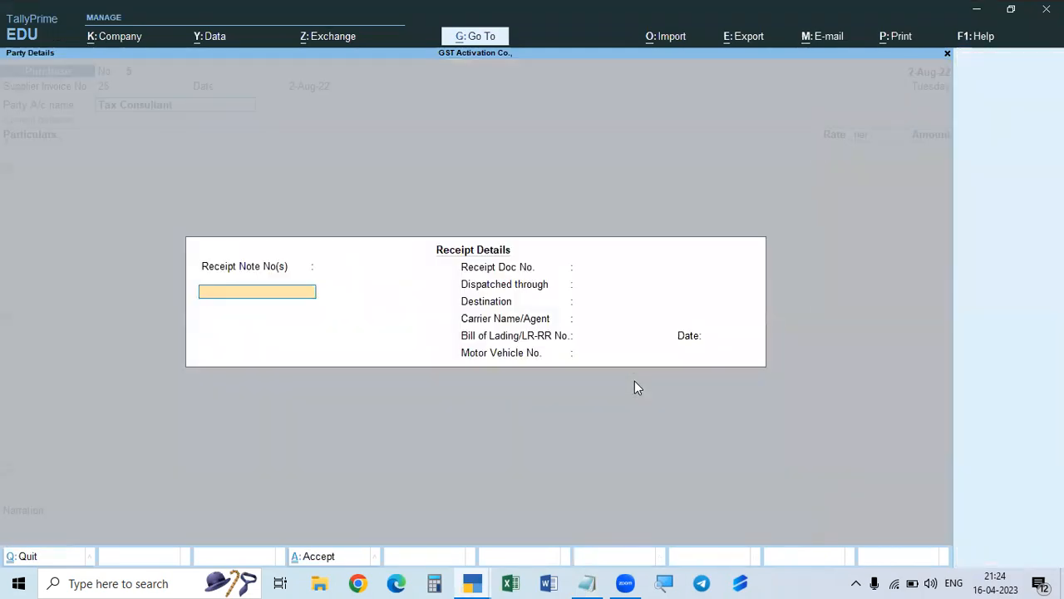
key("ctrl+a")
key("ctrl+a")
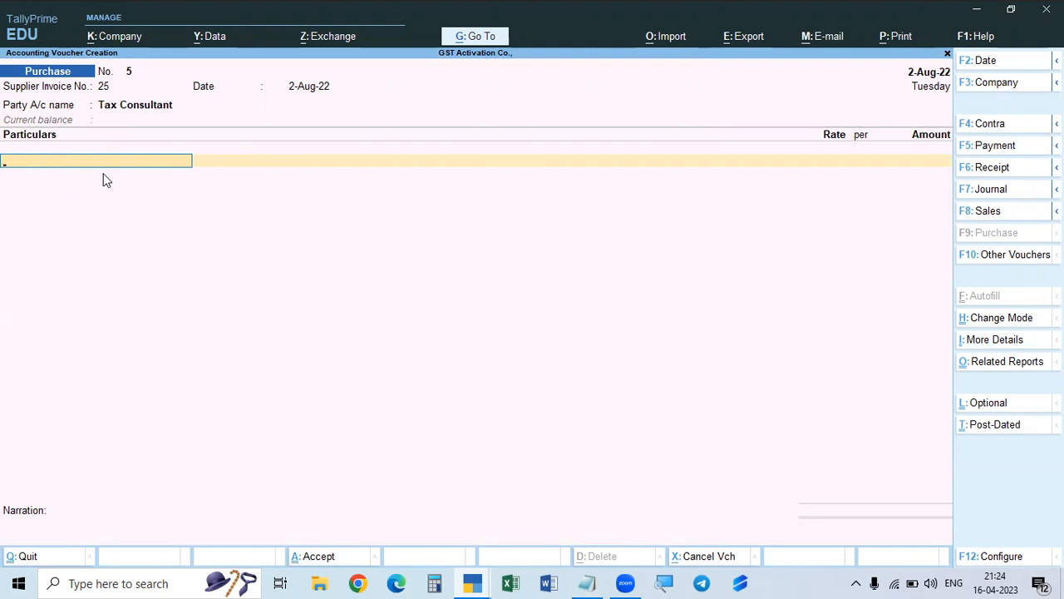
key("alt+c")
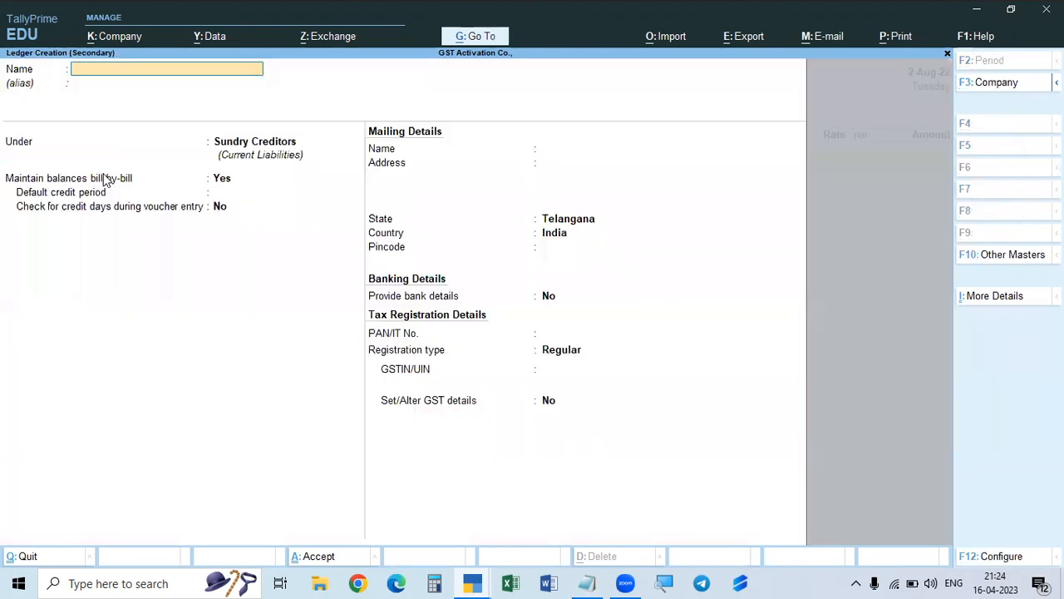
type("Accounting Services")
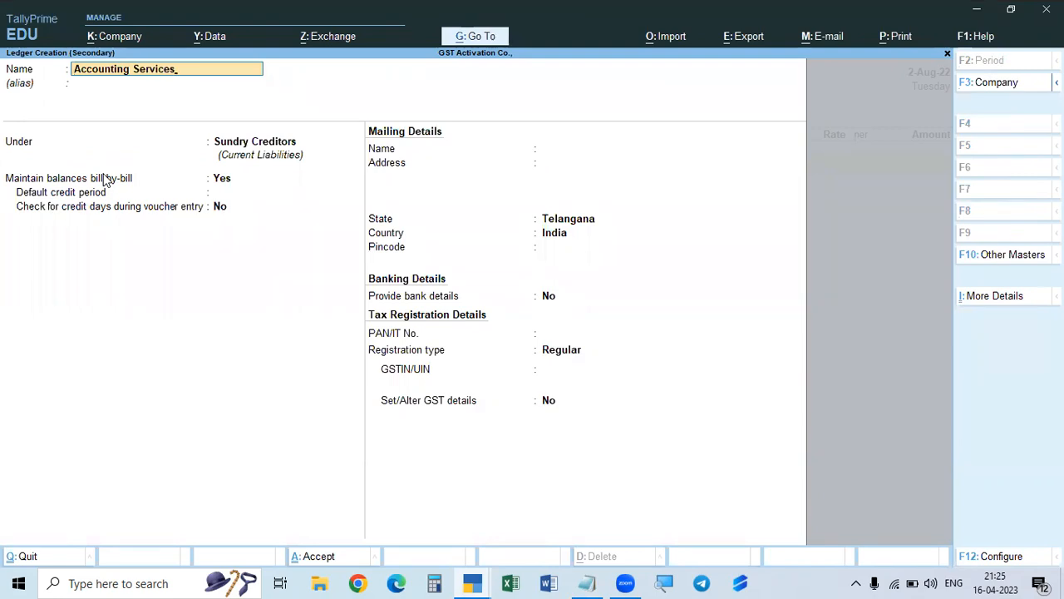
key("Return")
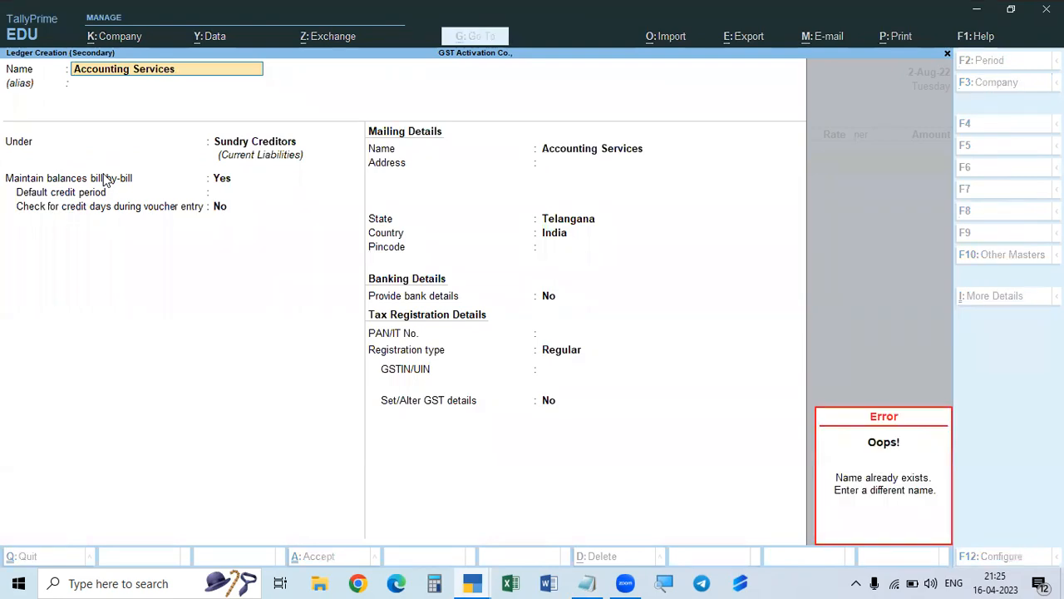
key("Escape")
key("Escape")
key("Escape")
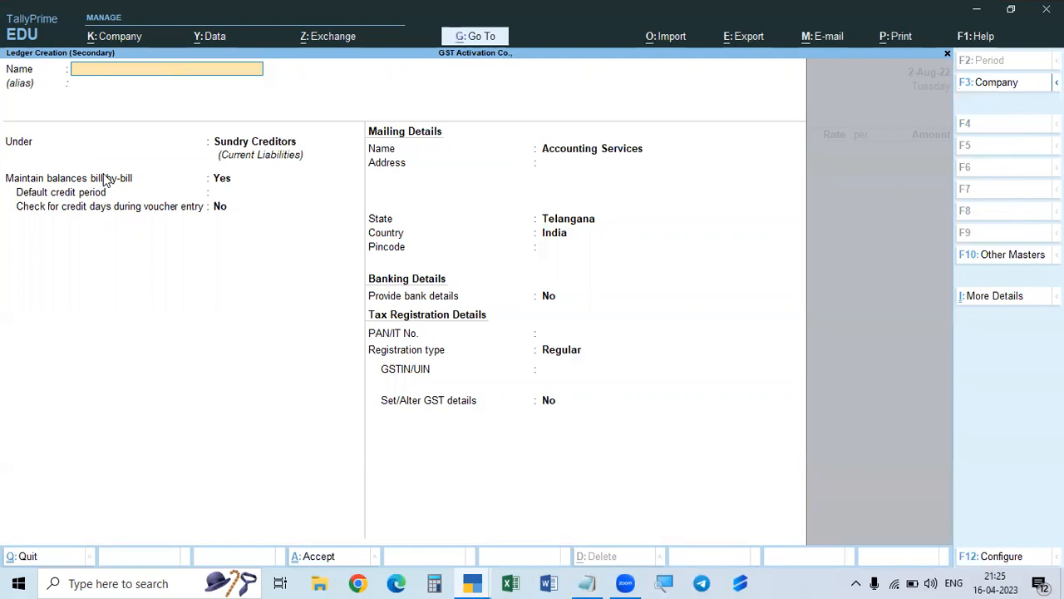
key("y")
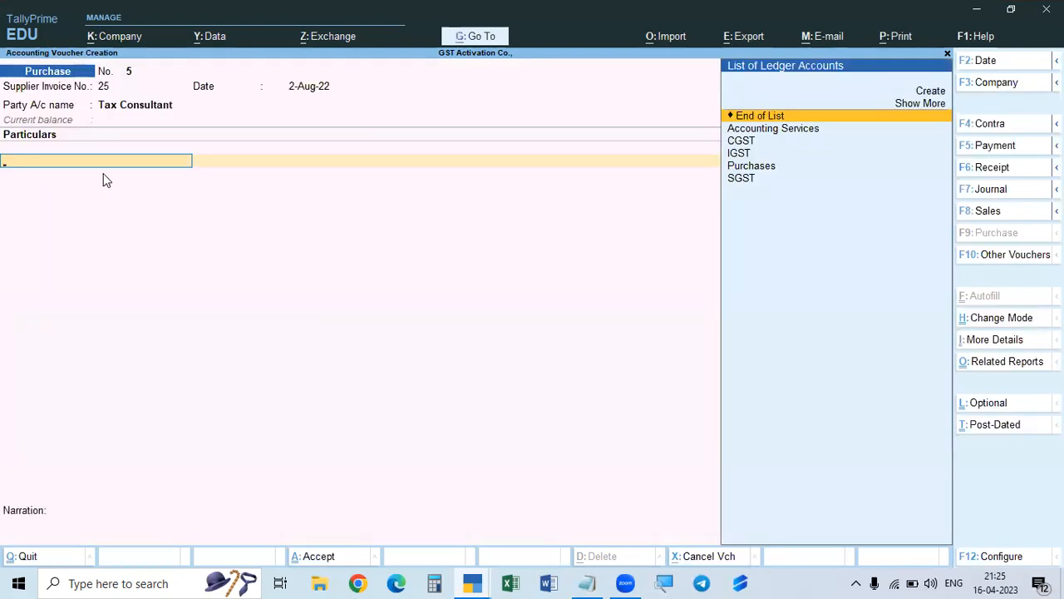
Select Accounting Services in the voucher particulars and alter its ledger, keeping it under Indirect Expenses with GST applicable.
key("Down")
key("Return")
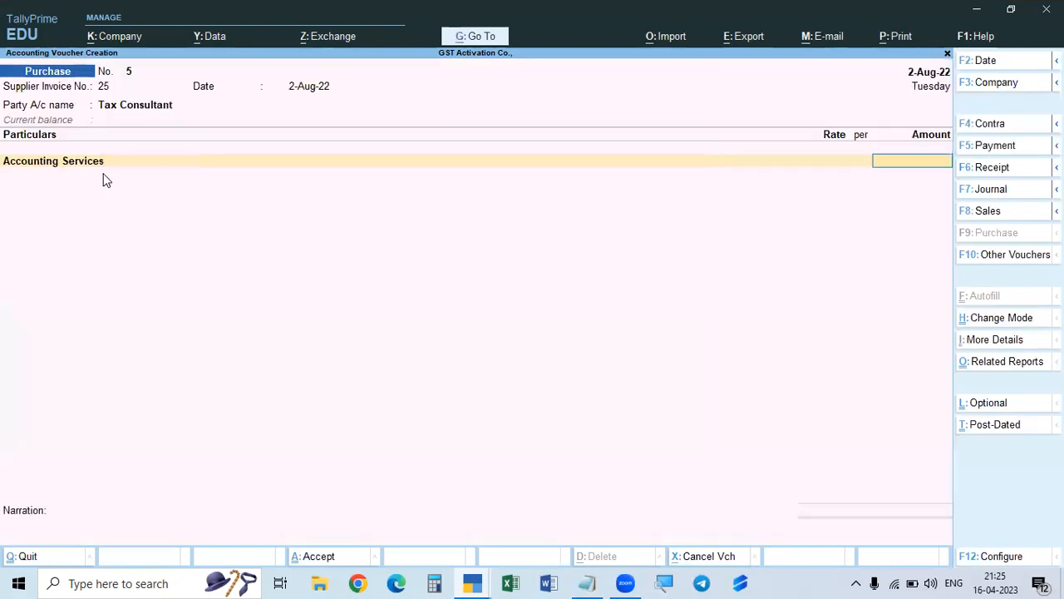
key("BackSpace")
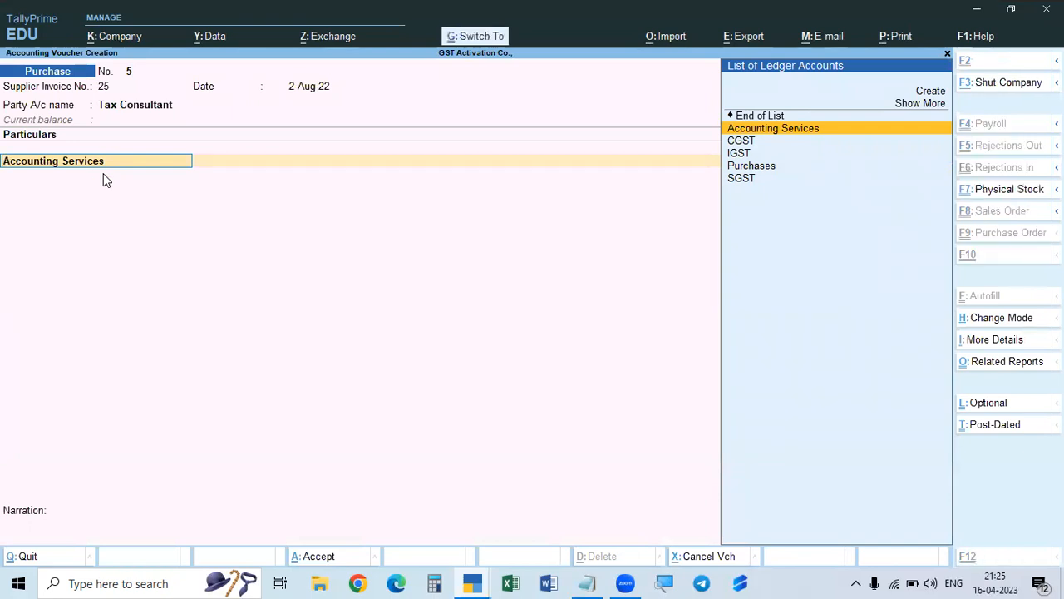
key("ctrl+Return")
key("Return")
key("Return")
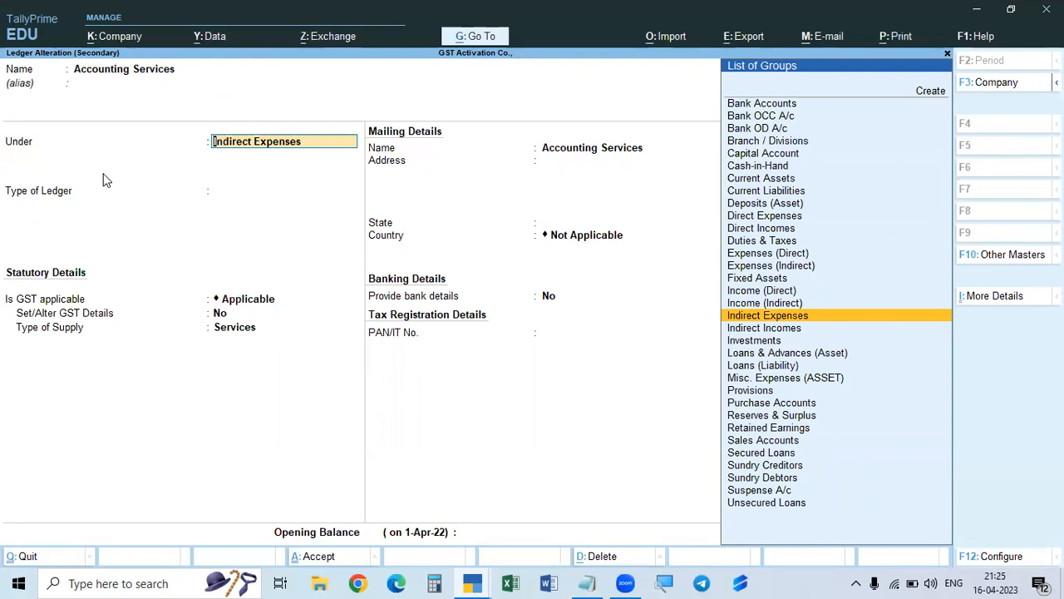
key("Return")
key("Return")
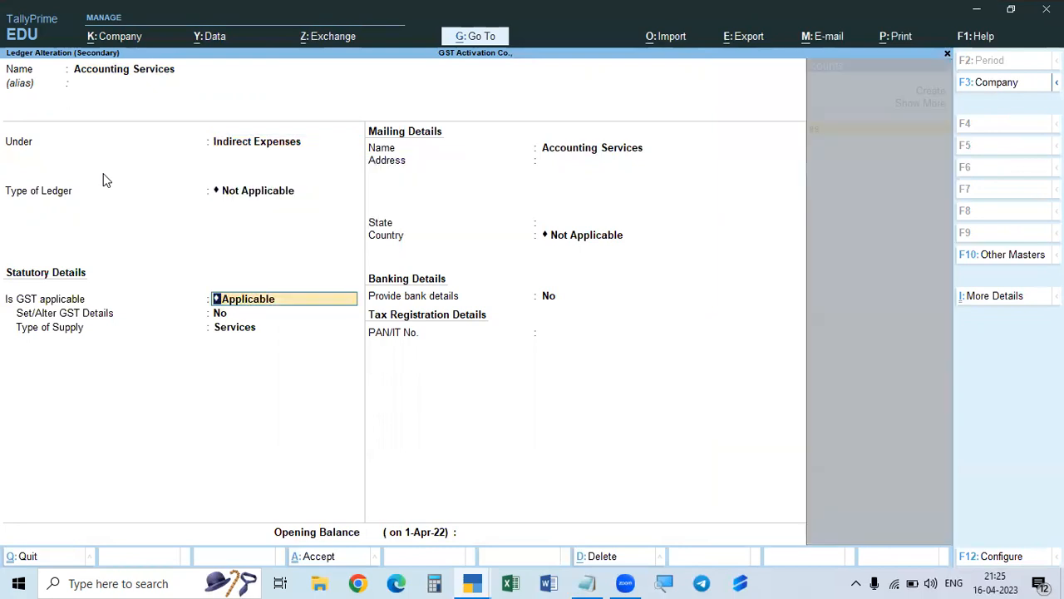
key("Return")
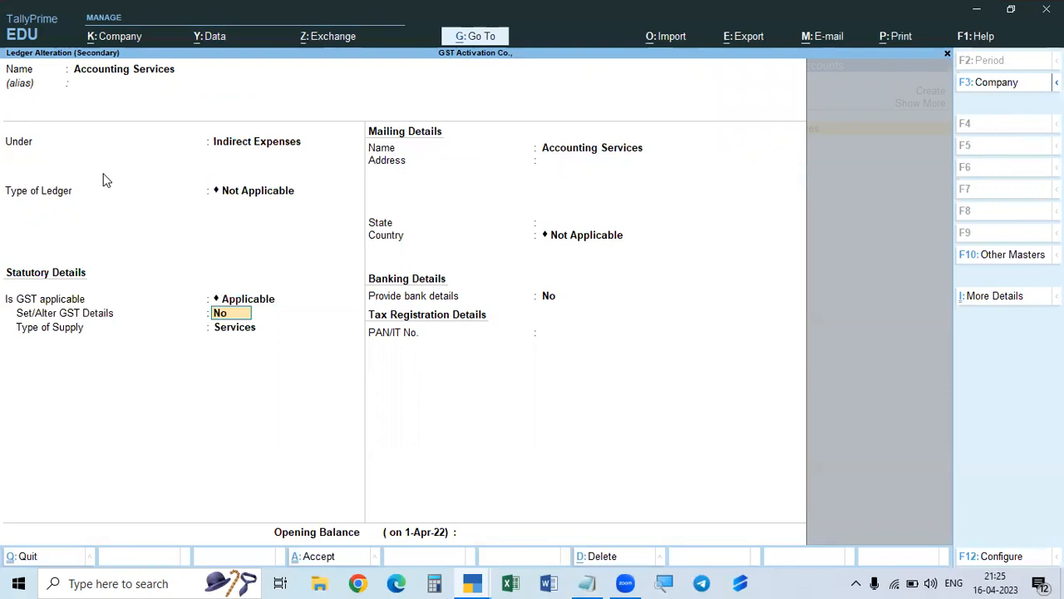
Set Set/Alter GST Details to Yes for Accounting Services, keeping HSN/SAC 2588, Taxable and 18% integrated tax.
type("y")
key("Return")
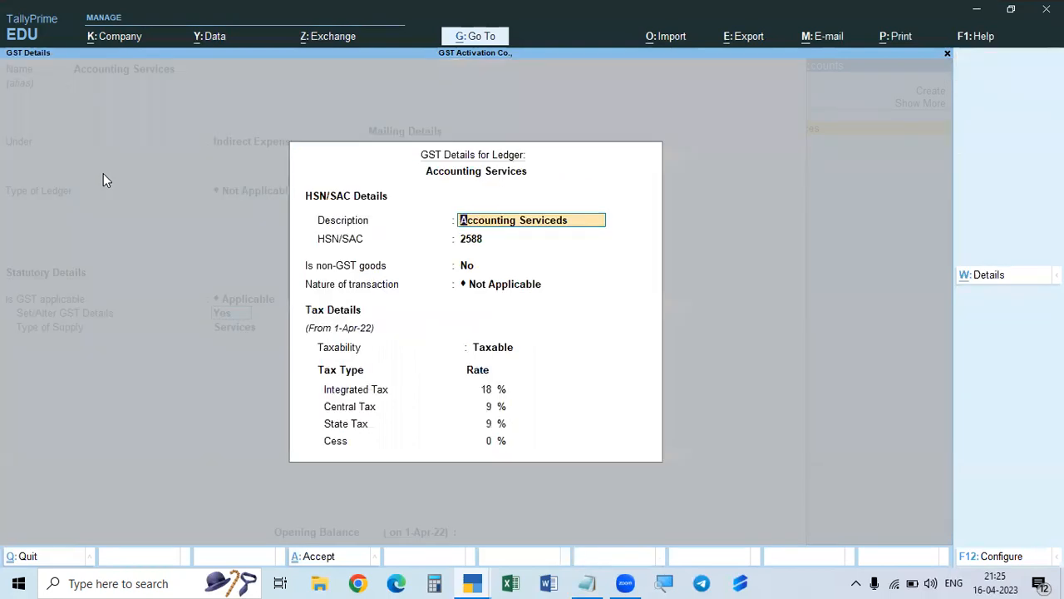
key("Return")
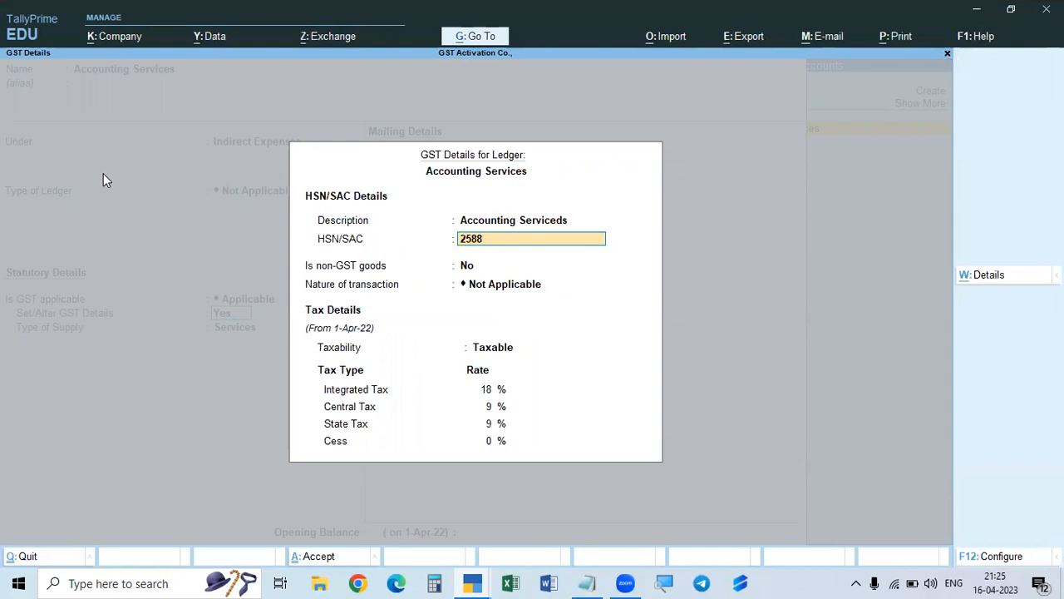
key("Return")
key("Return")
key("Return")
key("Return")
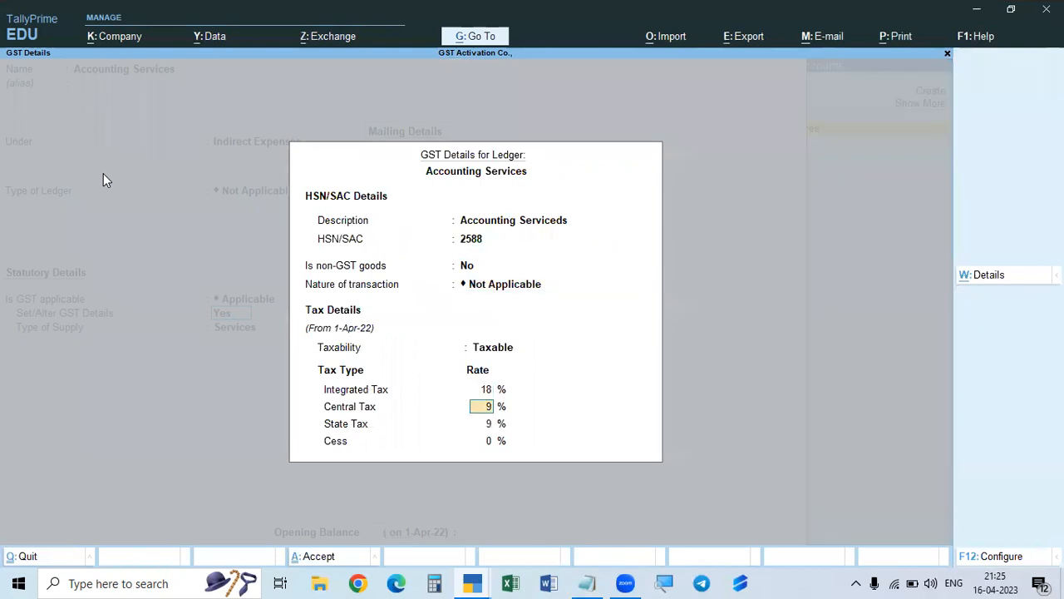
key("Return")
key("Return")
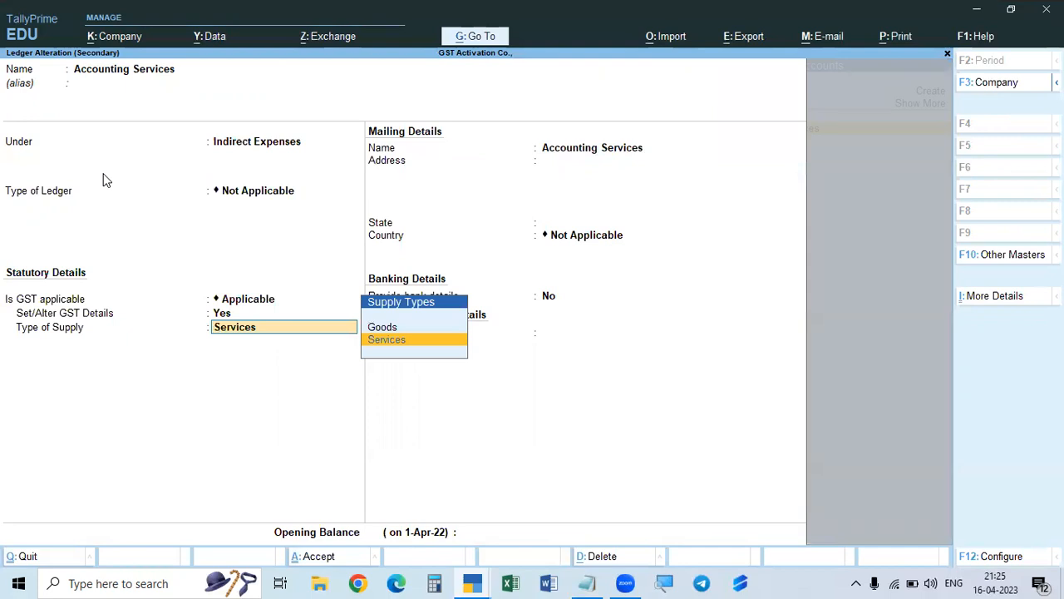
Keep Services as the type of supply, leave the opening balance empty and save the Accounting Services ledger.
key("Up")
key("Down")
key("Return")
key("Return")
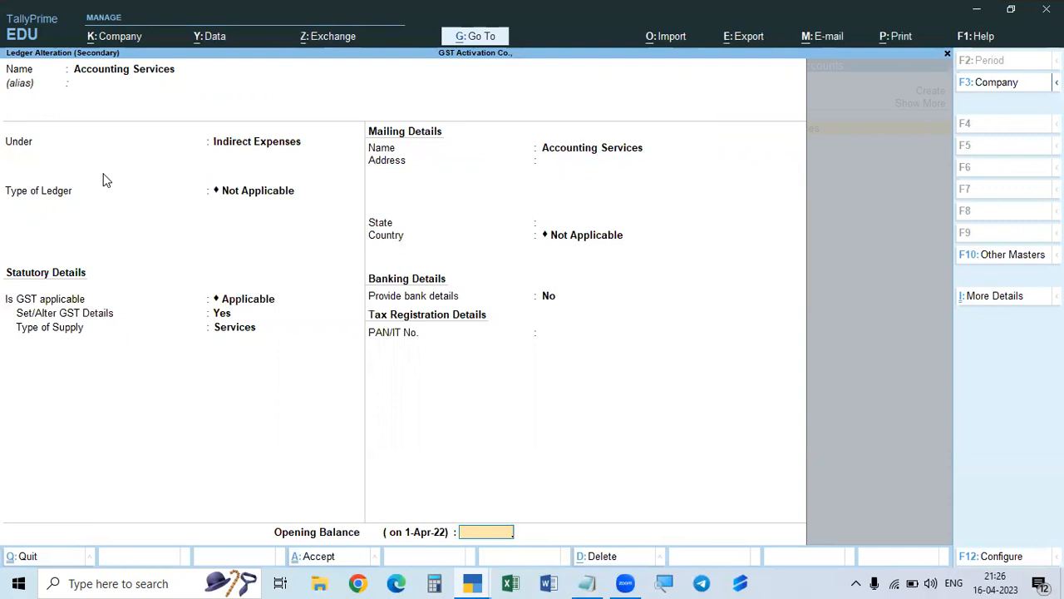
key("Return")
key("Return")
key("Return")
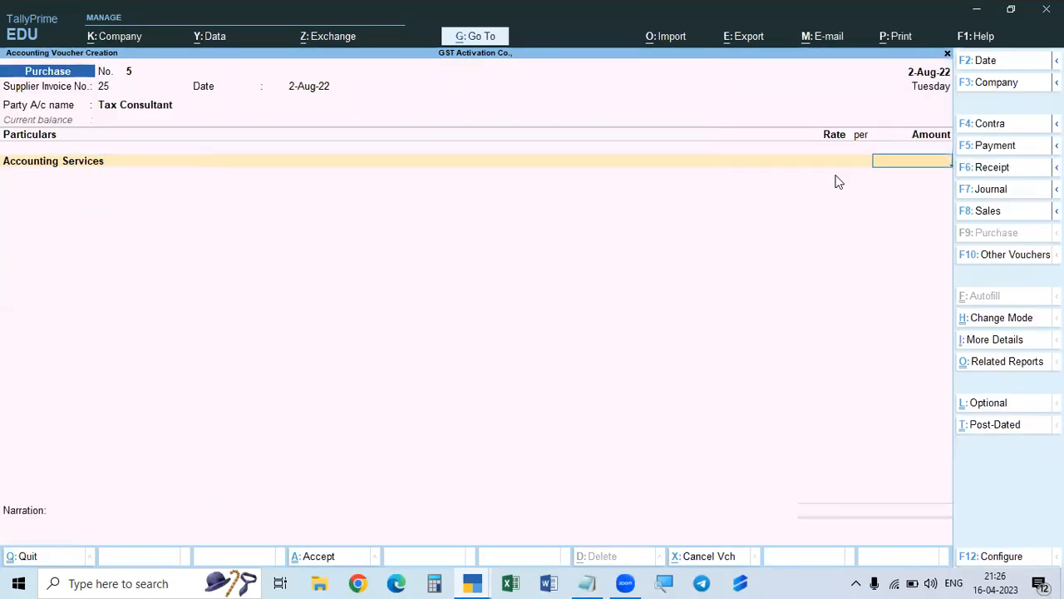
Enter 25000 as the Accounting Services amount and continue to the following ledger line.
type("25000")
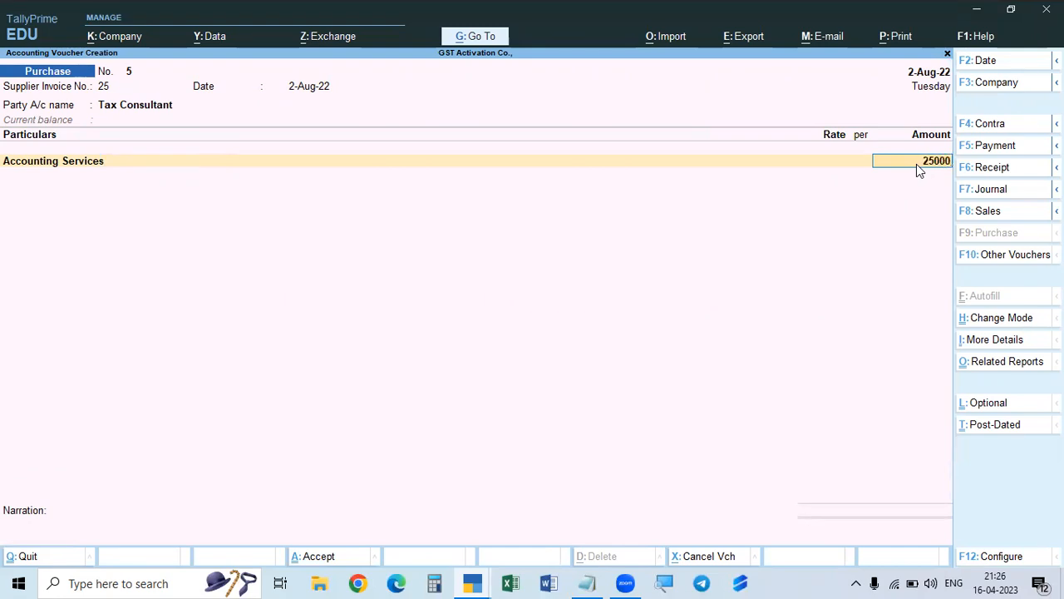
key("Return")
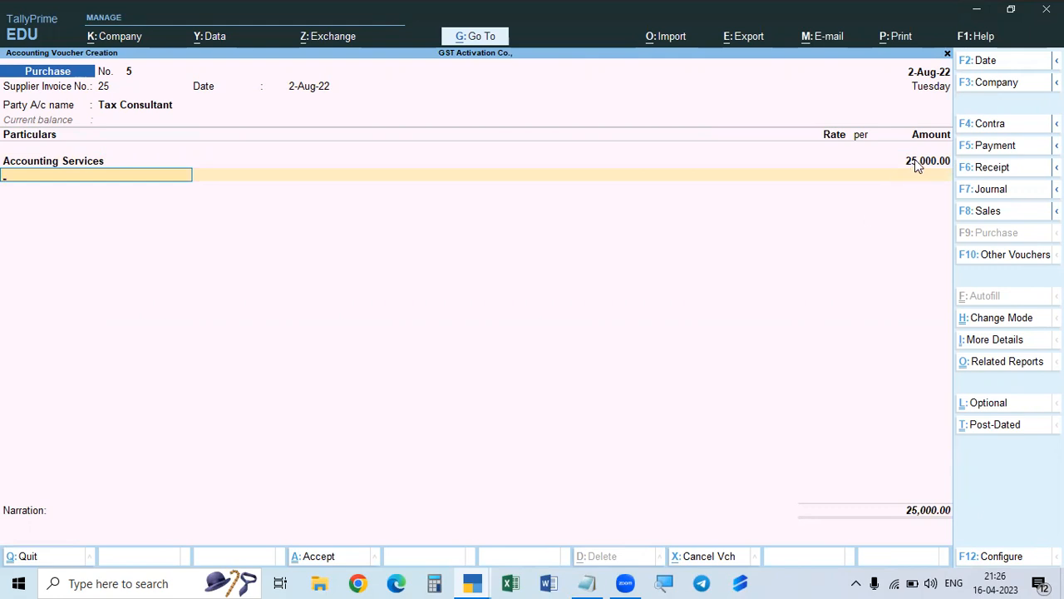
left_click(915, 161)
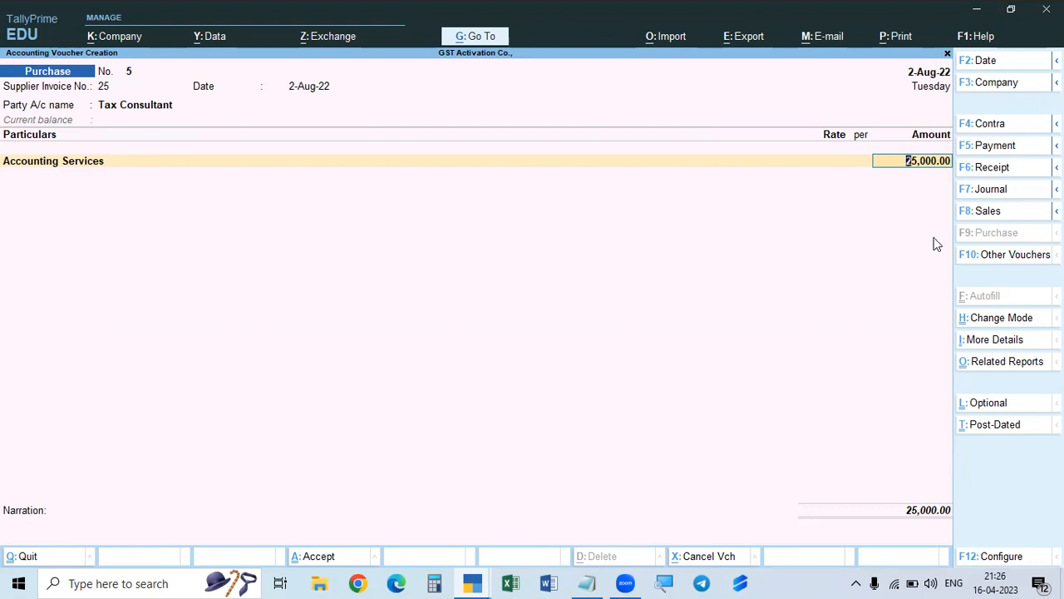
key("Return")
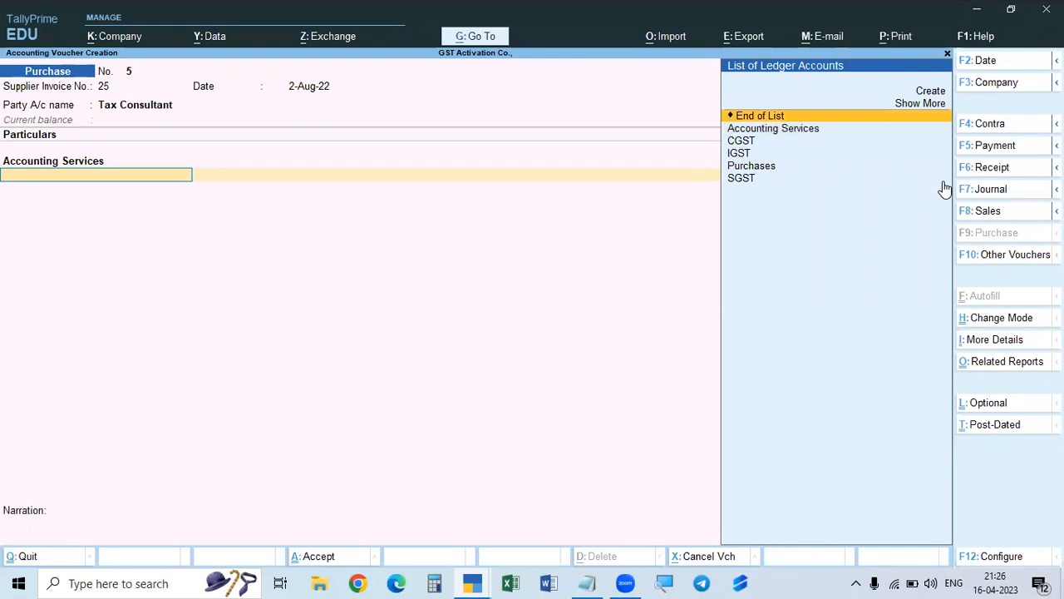
Add CGST and SGST to the voucher with their calculated amounts and end the ledger list.
type("cgst")
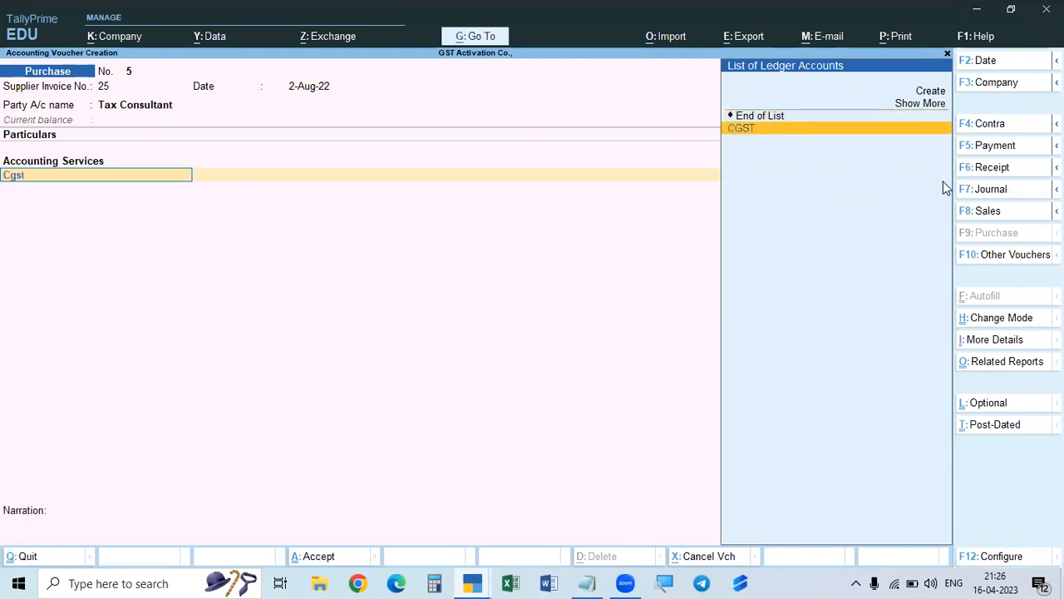
key("Return")
key("Return")
type("sg")
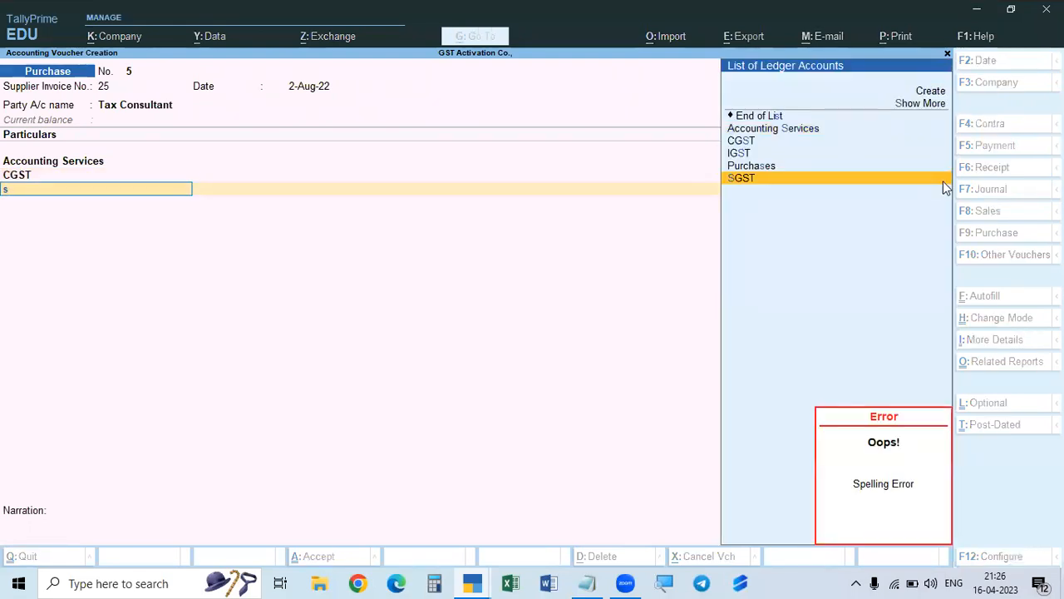
key("Return")
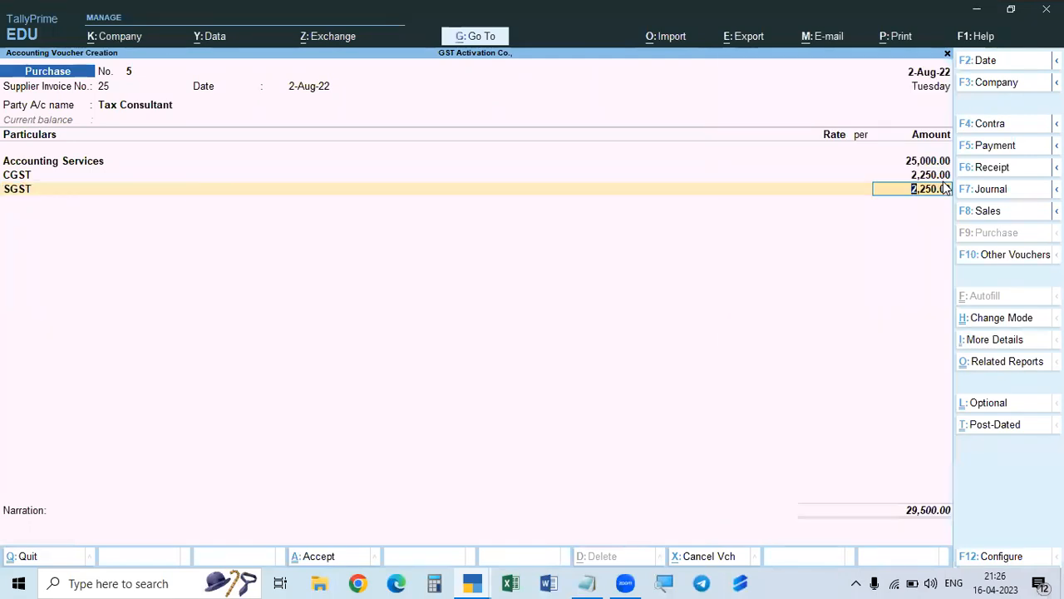
key("Return")
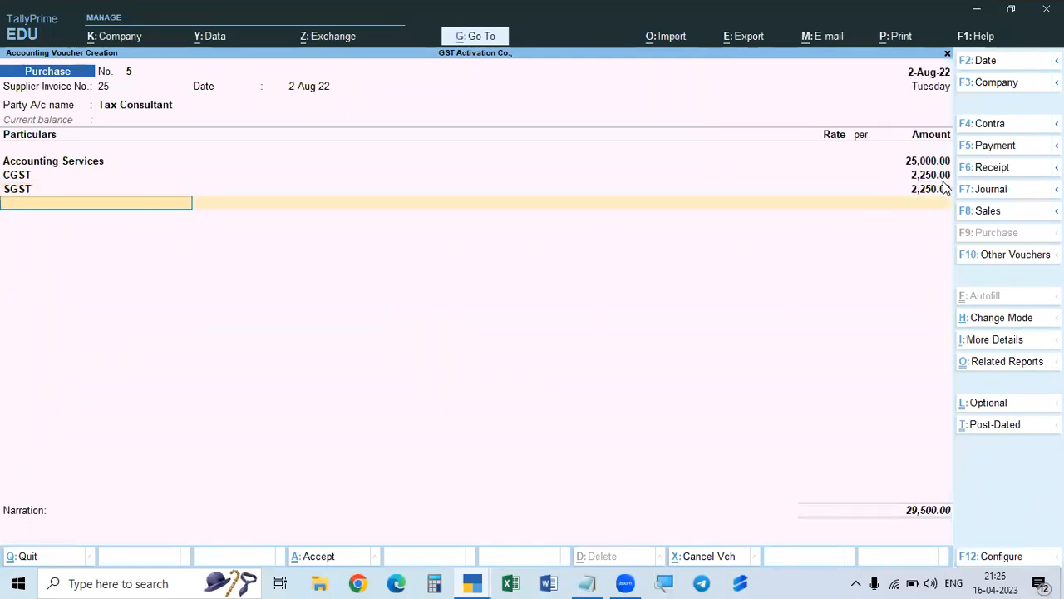
key("Return")
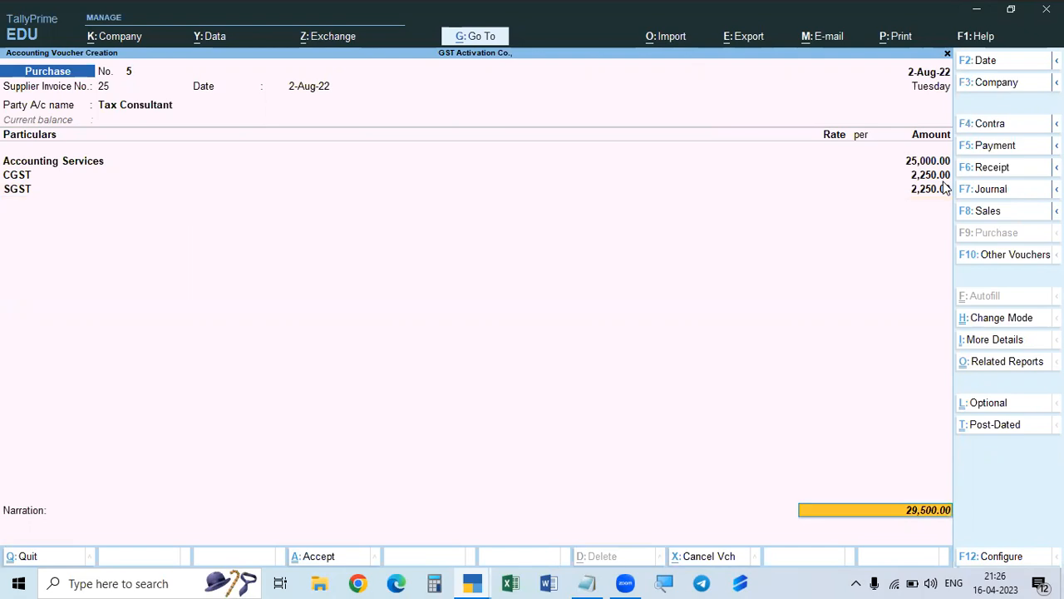
Examine the voucher's GST tax analysis in detailed view, including the central and state tax breakdown, and return to the voucher.
left_click(946, 190)
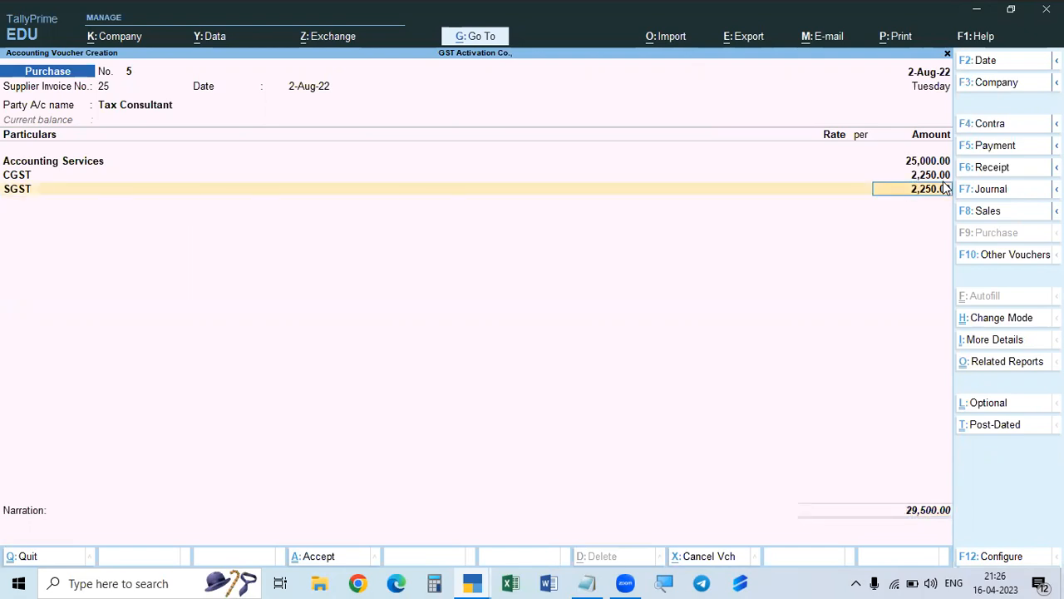
key("ctrl+o")
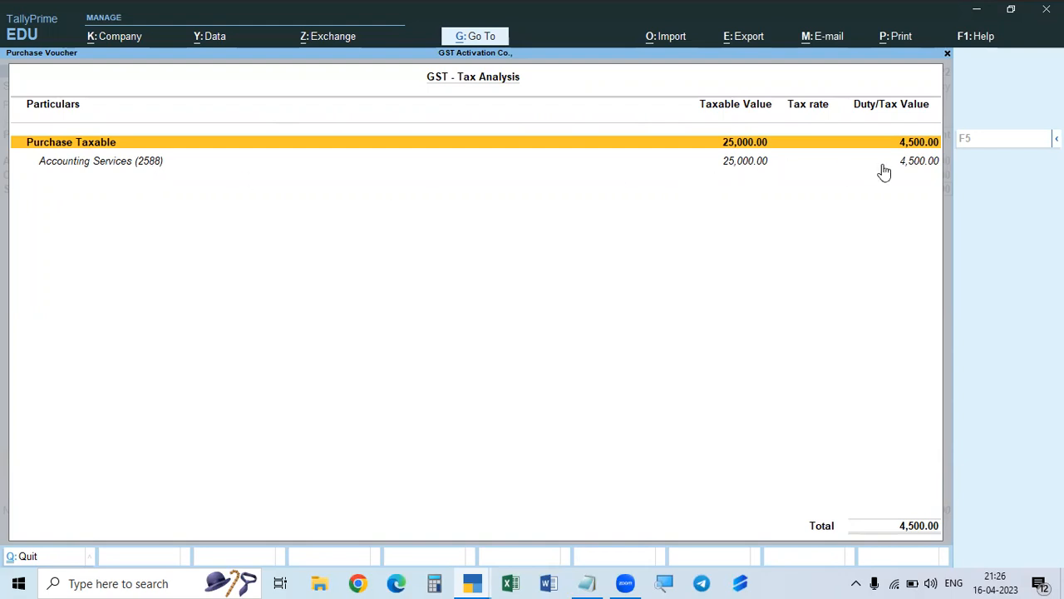
key("alt+F5")
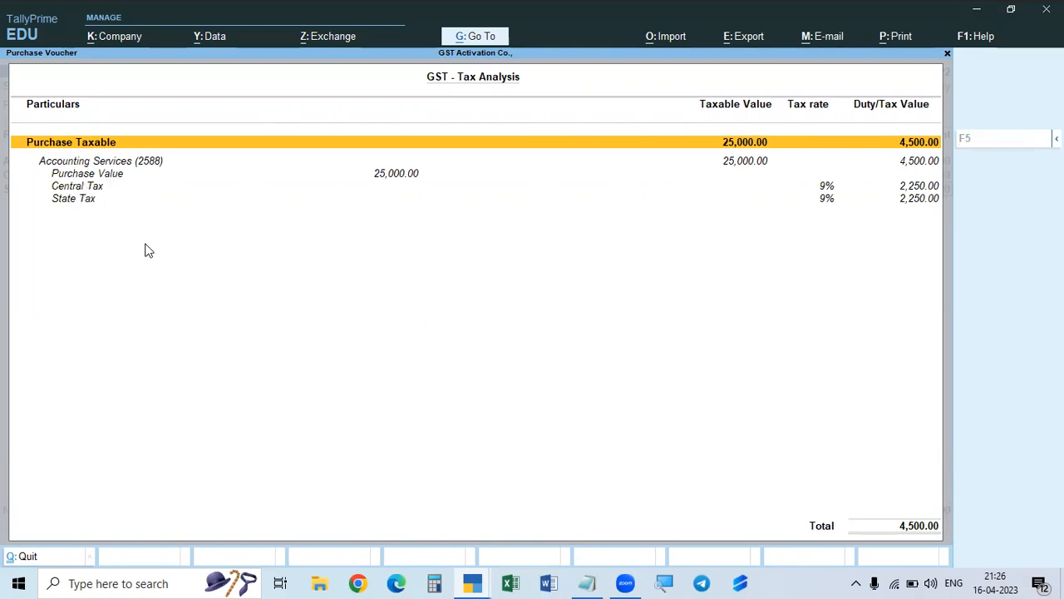
key("Escape")
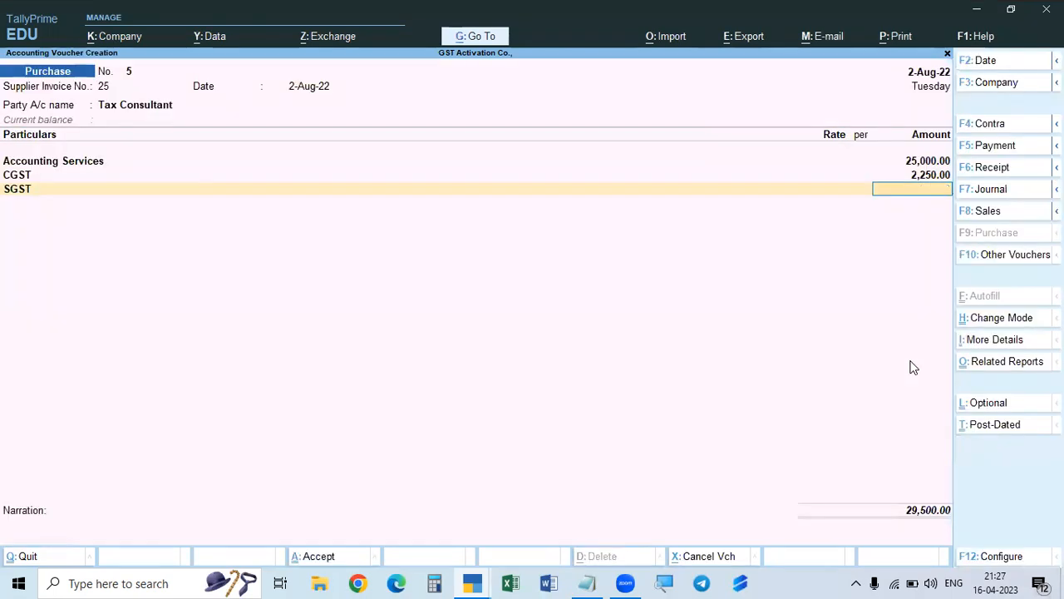
Reselect SGST to recalculate its amount and end the ledger list again.
key("BackSpace")
key("Return")
key("Return")
key("Return")
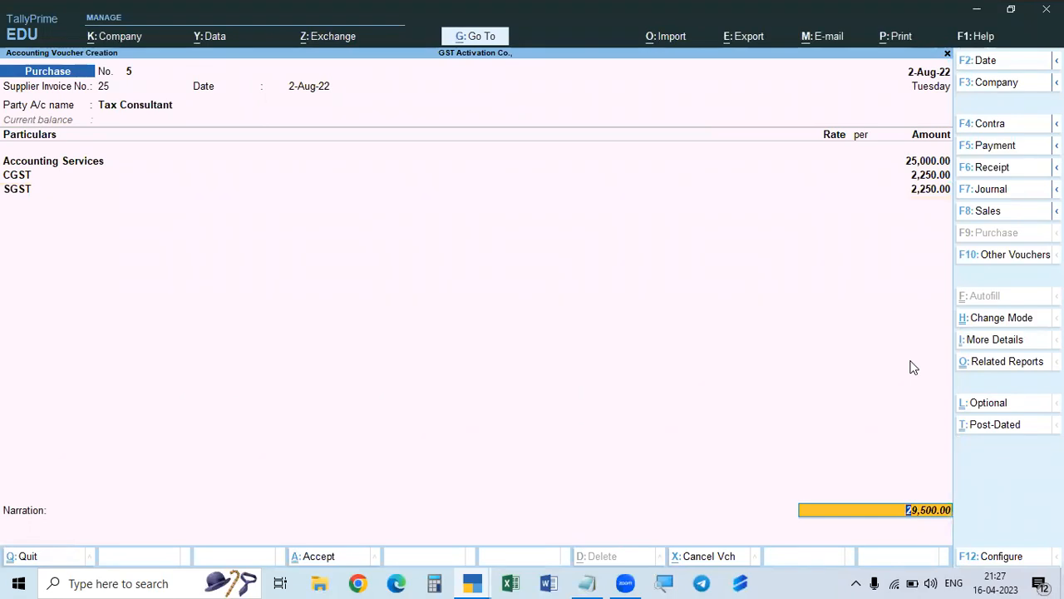
Confirm the voucher total and the bill-wise New Ref 25 for Tax Consultant, leave the narration blank, and save the purchase voucher.
key("Return")
key("Return")
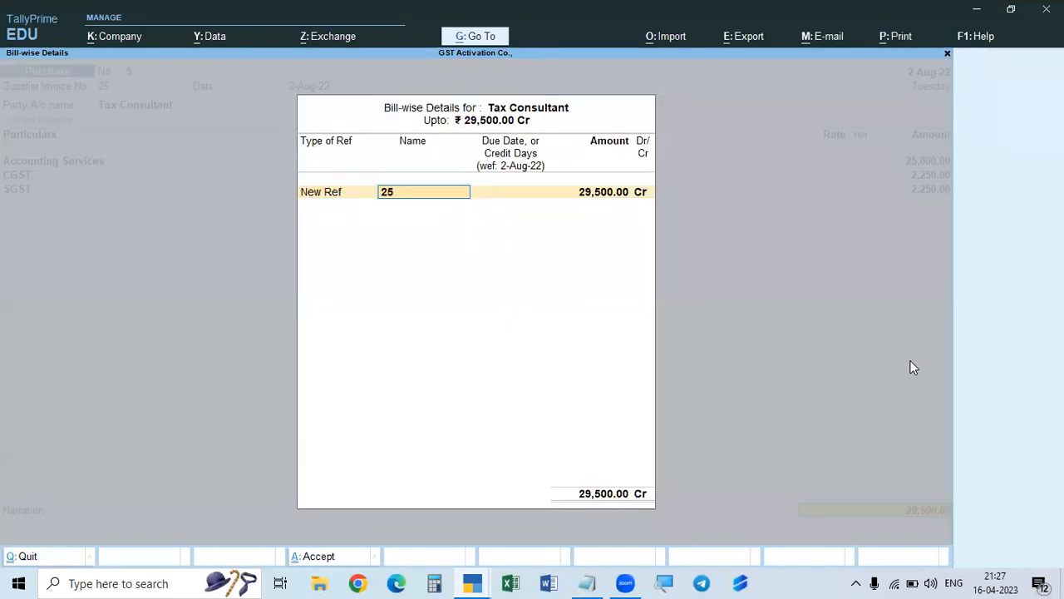
key("Return")
key("Return")
key("Return")
key("Return")
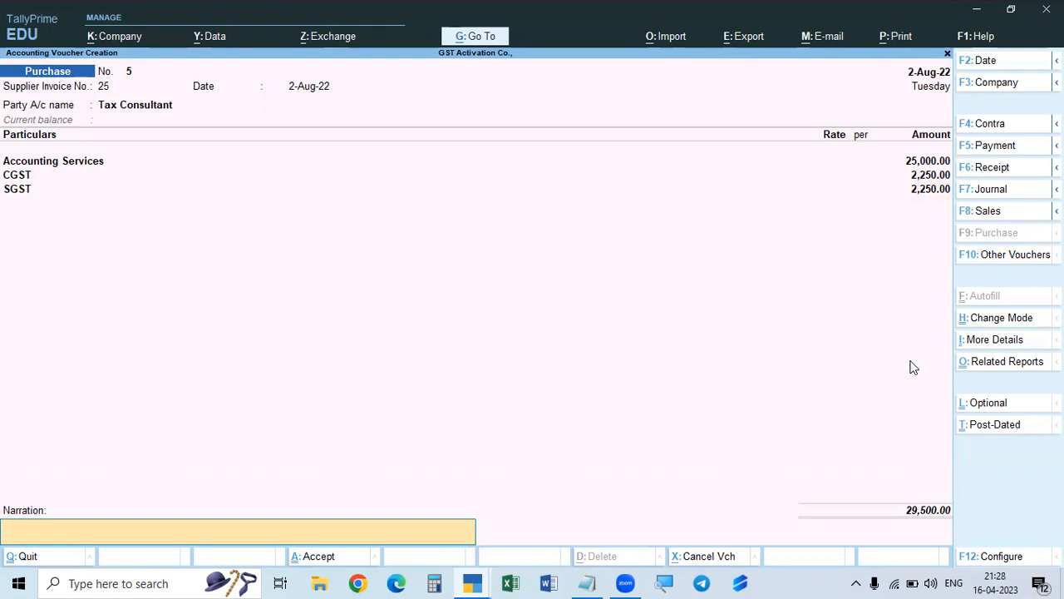
key("Return")
key("Return")
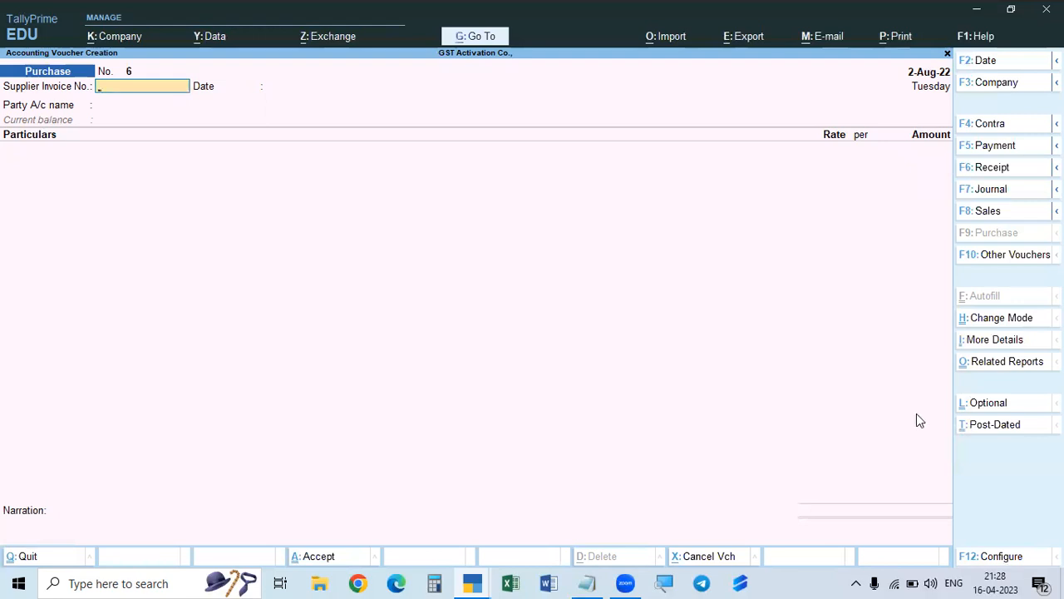
left_click(549, 583)
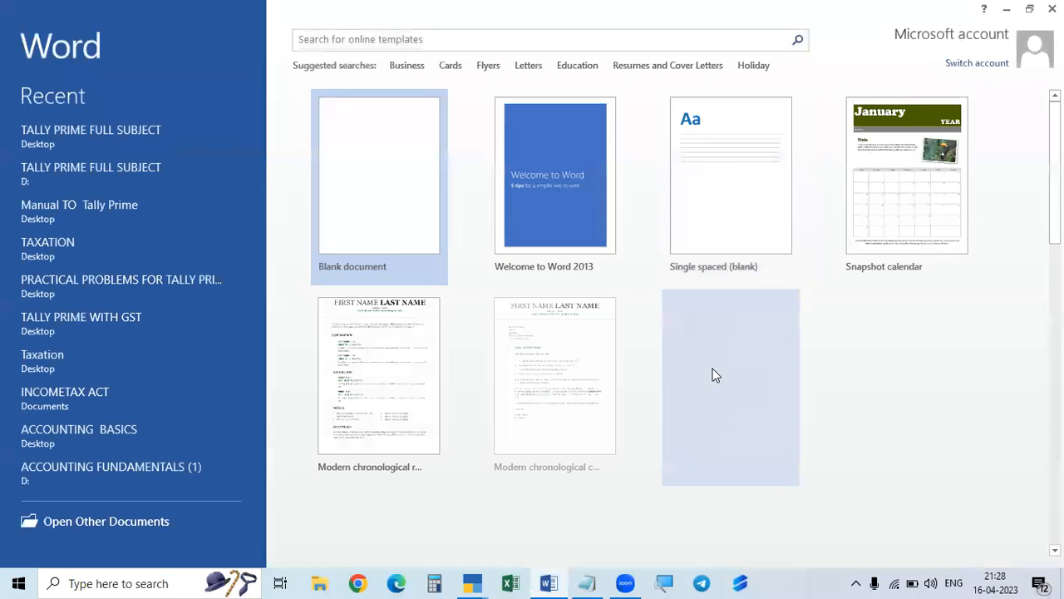
left_click(1052, 9)
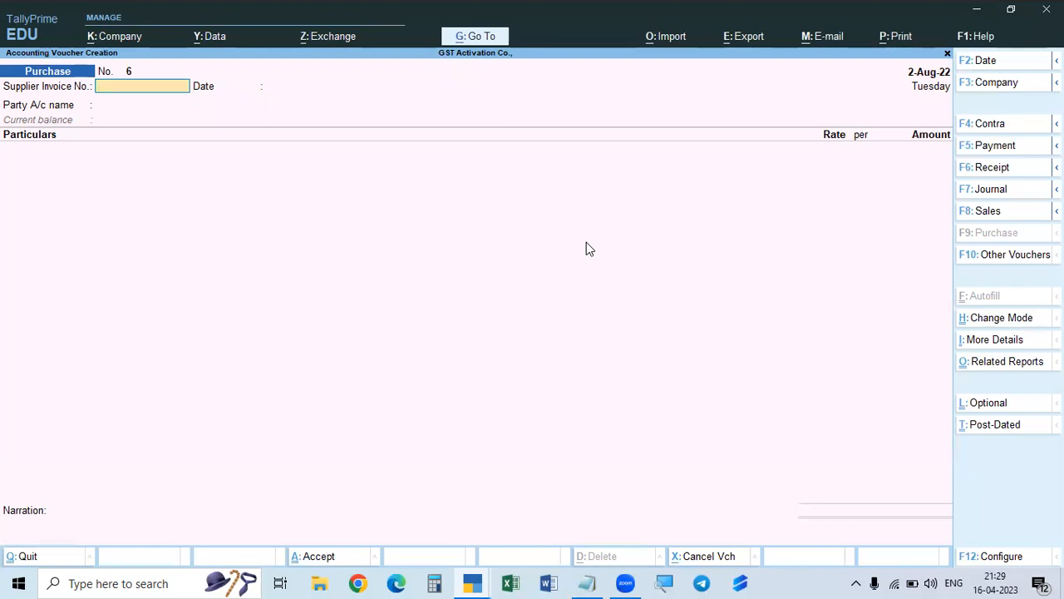
Change the voucher date to 1-Sep-22 and switch the entry to a sales voucher.
key("F2")
type("1.9")
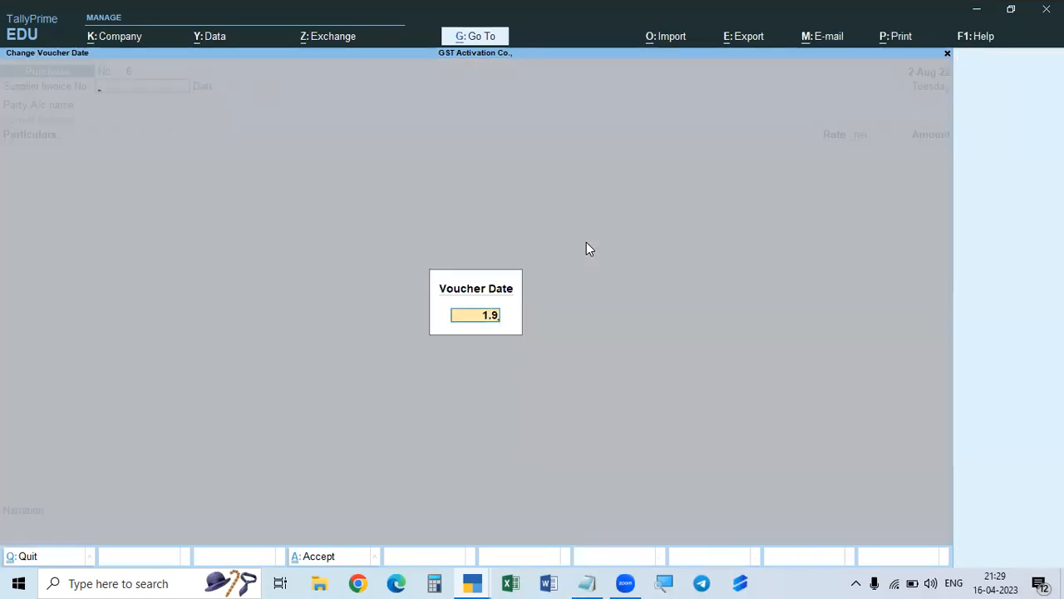
key("Return")
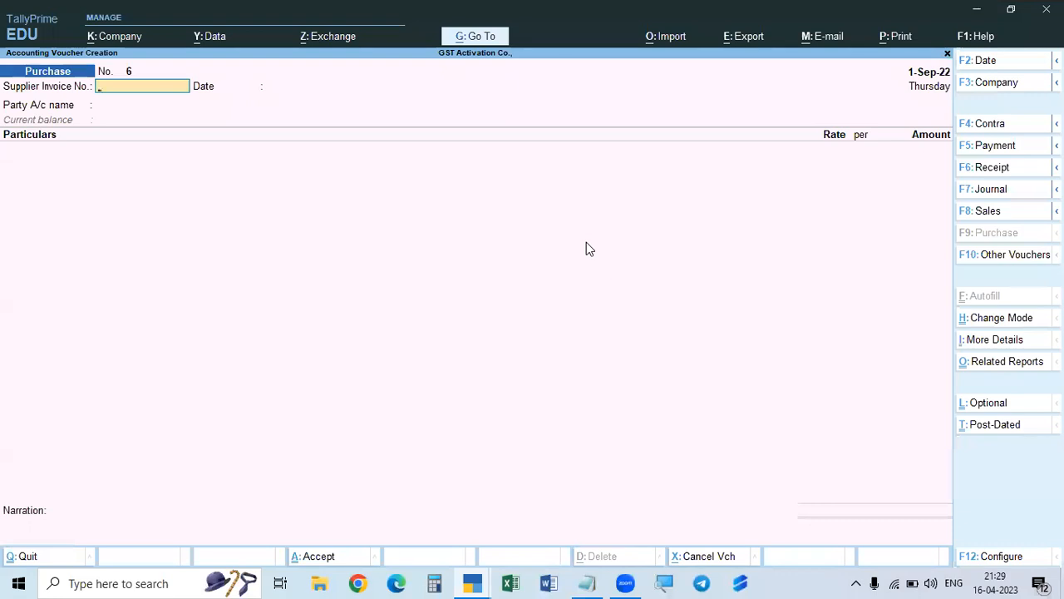
key("F8")
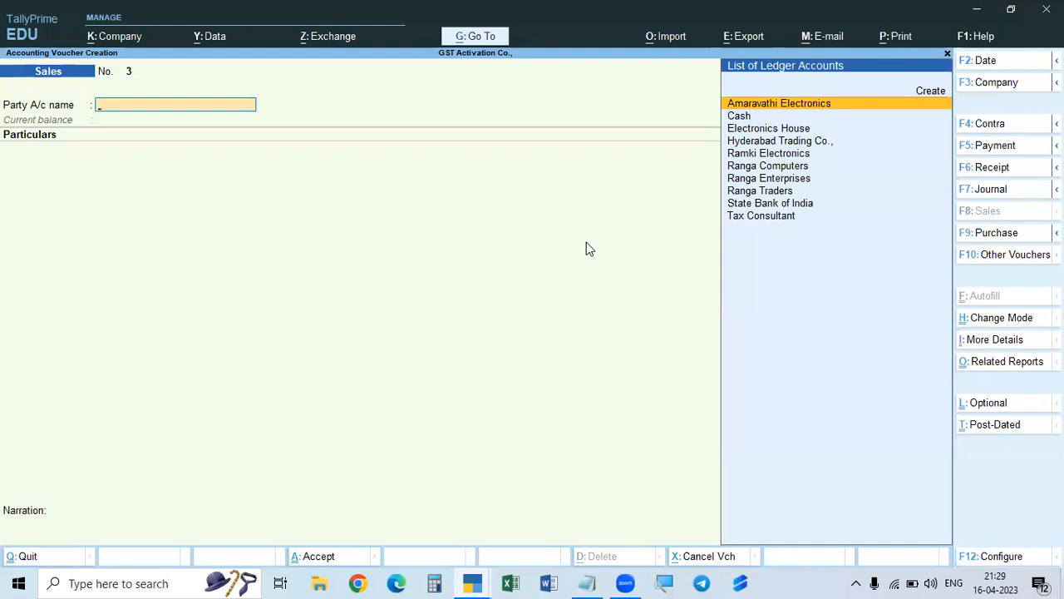
Select Electronics House as the party account and accept its dispatch and party details without changes.
key("Down")
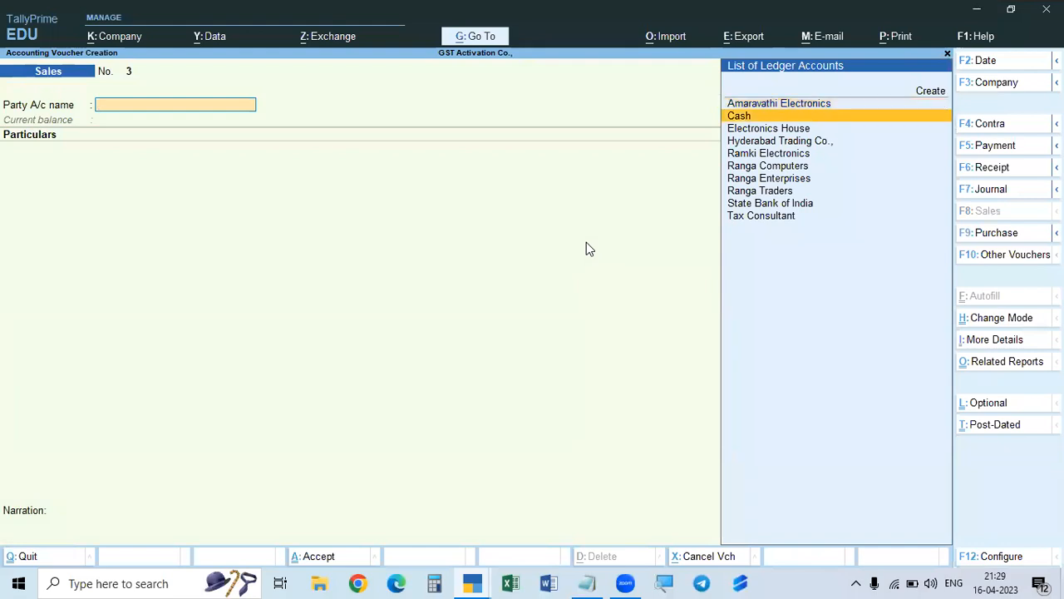
key("Down")
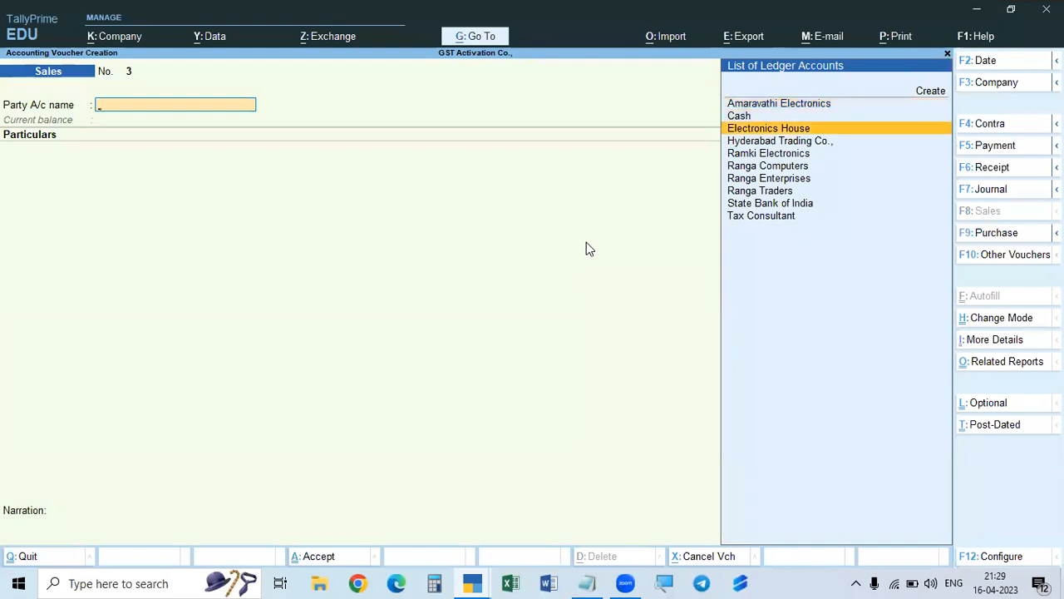
key("Return")
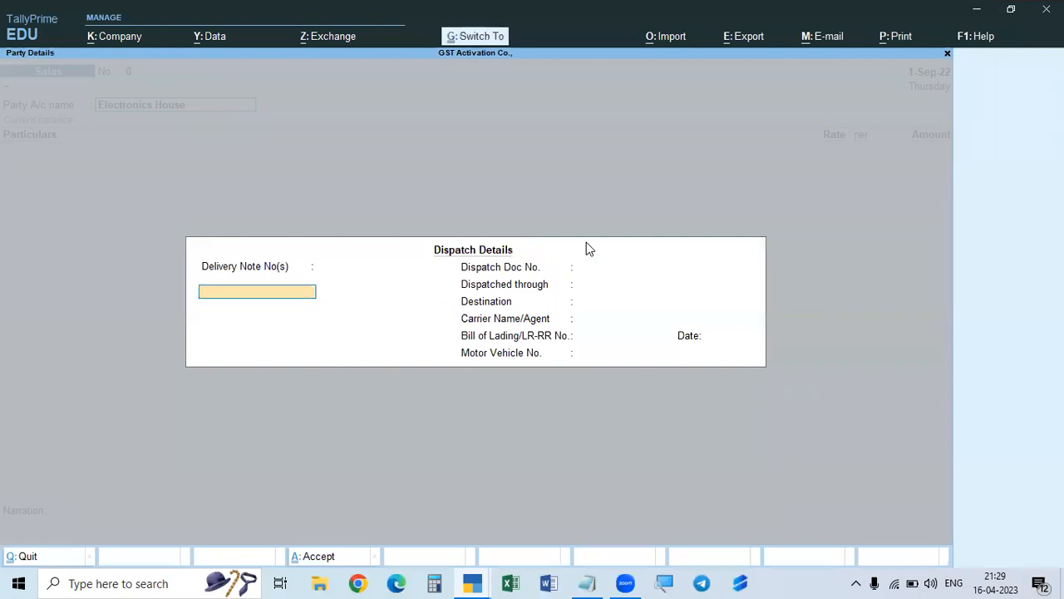
key("ctrl+a")
key("ctrl+a")
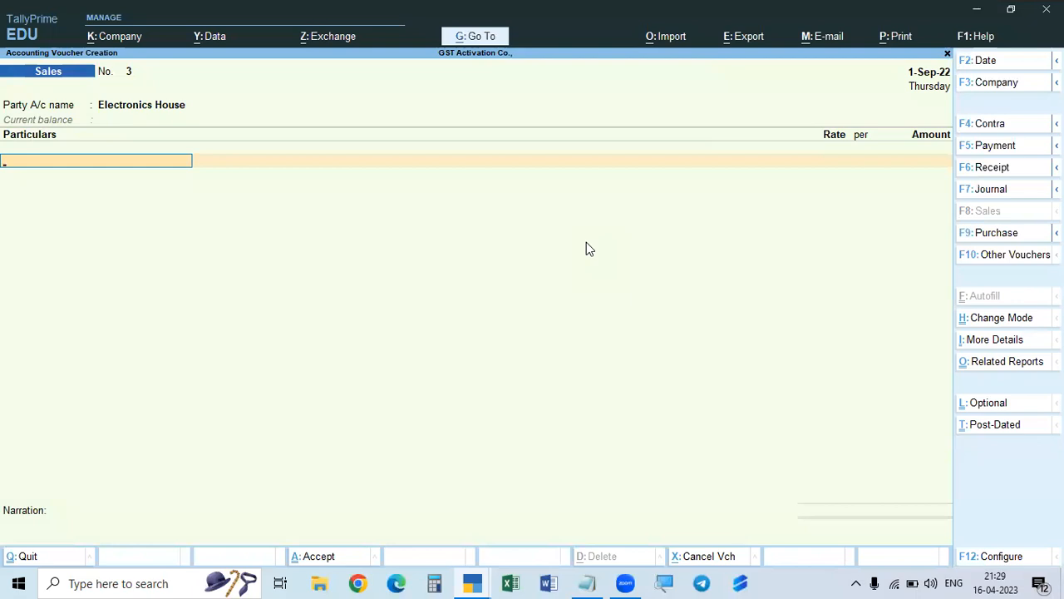
Begin creating a ledger named Testing Charges from the first particulars line of the sales voucher.
key("alt+c")
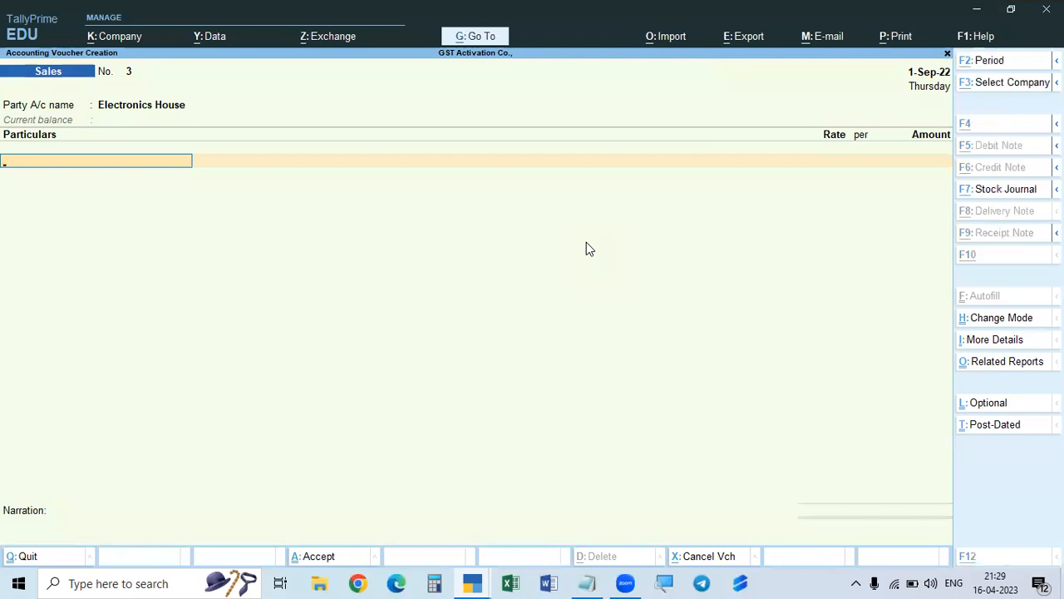
type("Te")
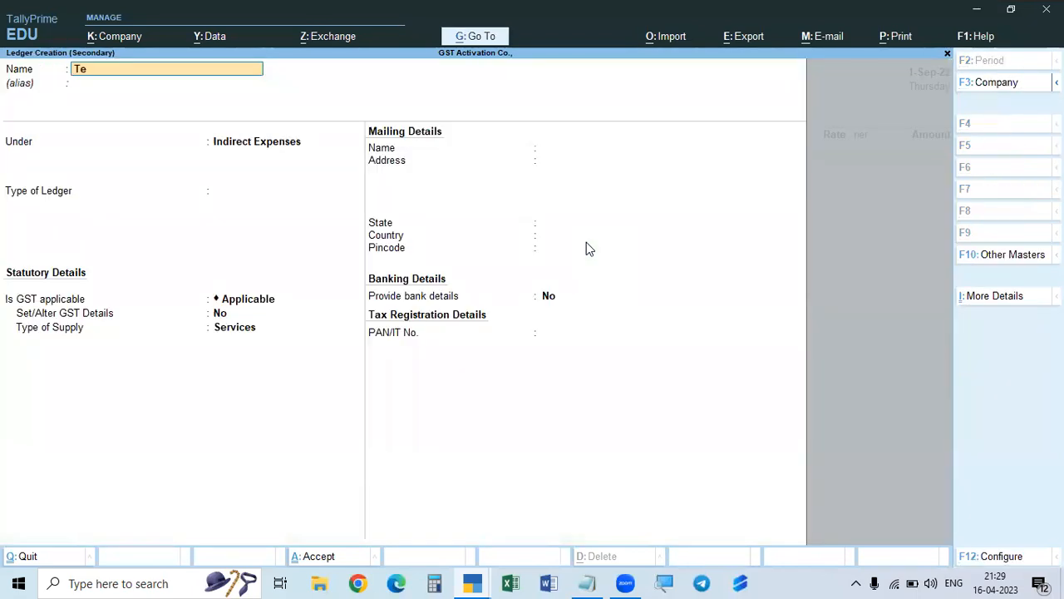
type("sting Charges")
key("Return")
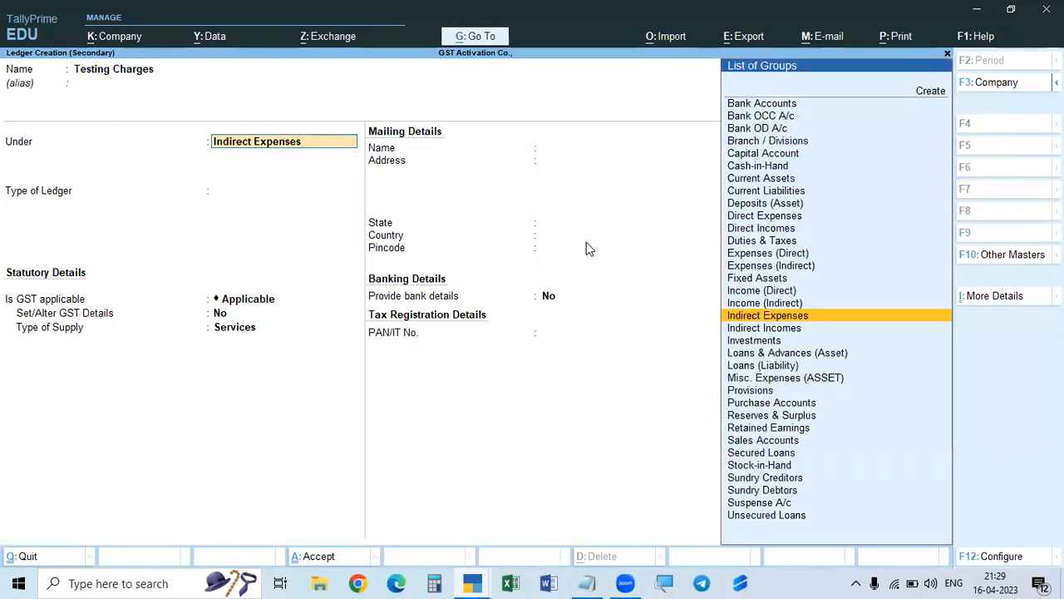
Place the Testing Charges ledger under Direct Incomes, with ledger type Not Applicable and GST set as Applicable.
type("Ind")
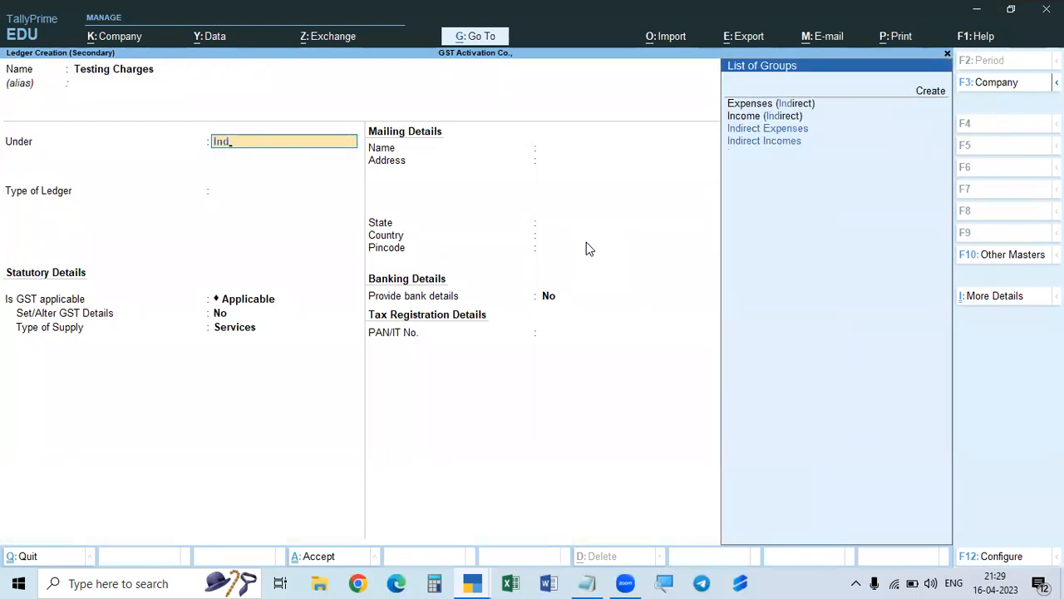
key("BackSpace")
key("BackSpace")
key("BackSpace")
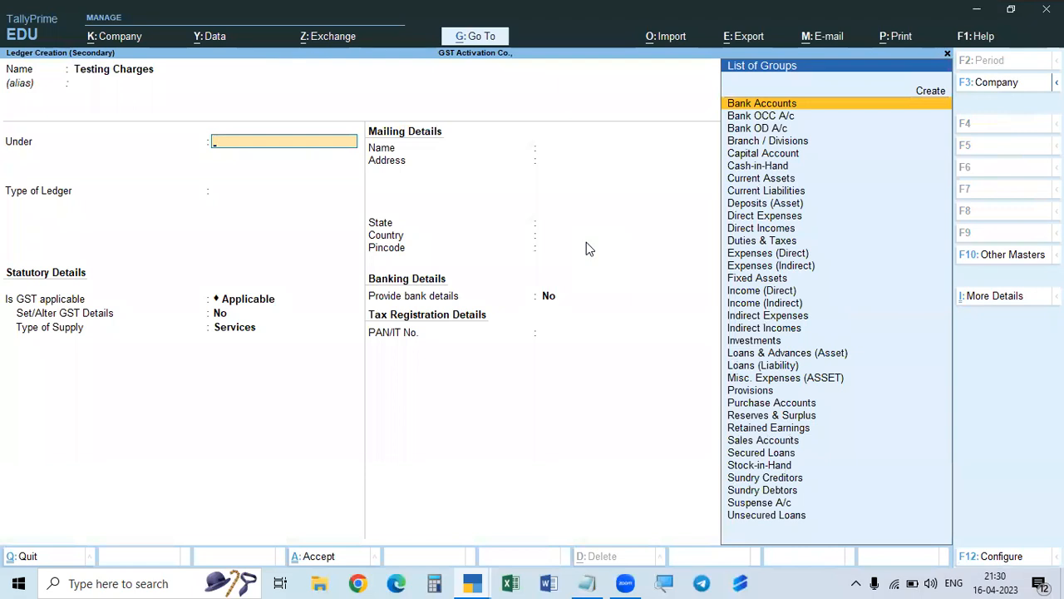
type("Dir")
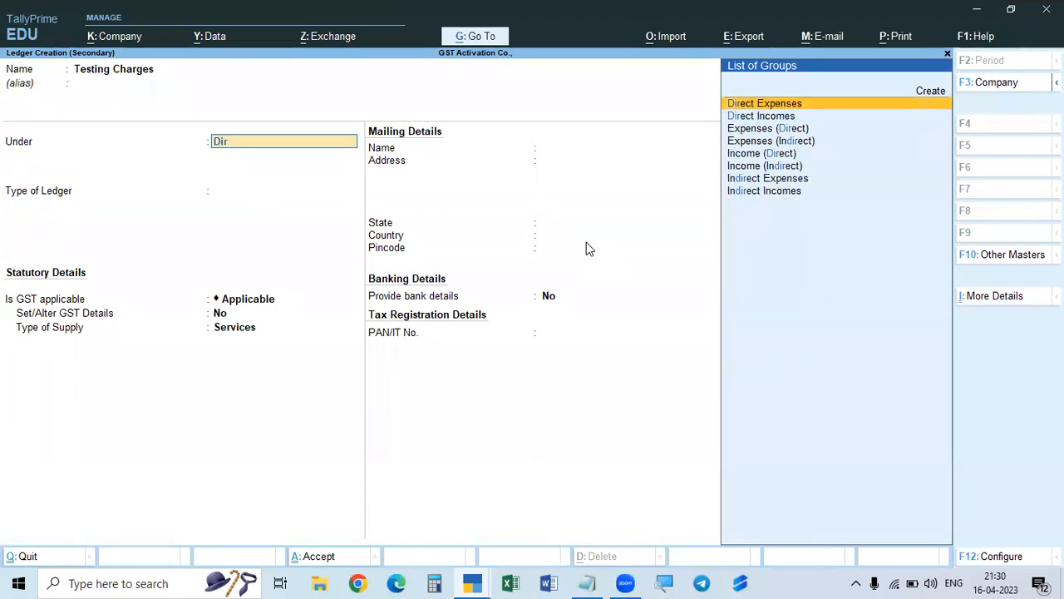
key("Down")
key("Down")
key("Down")
key("Up")
key("Up")
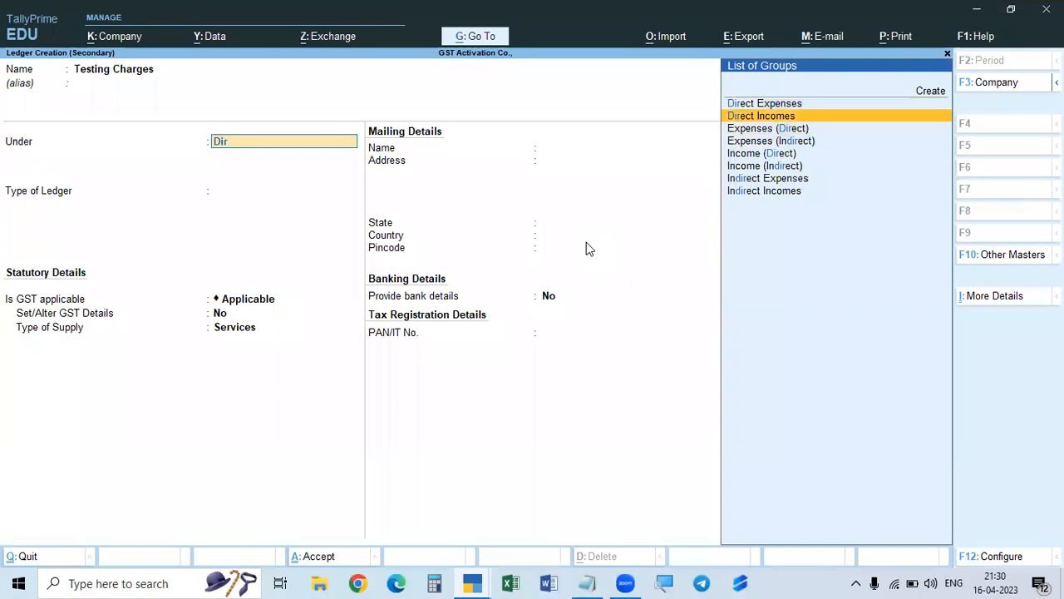
key("Return")
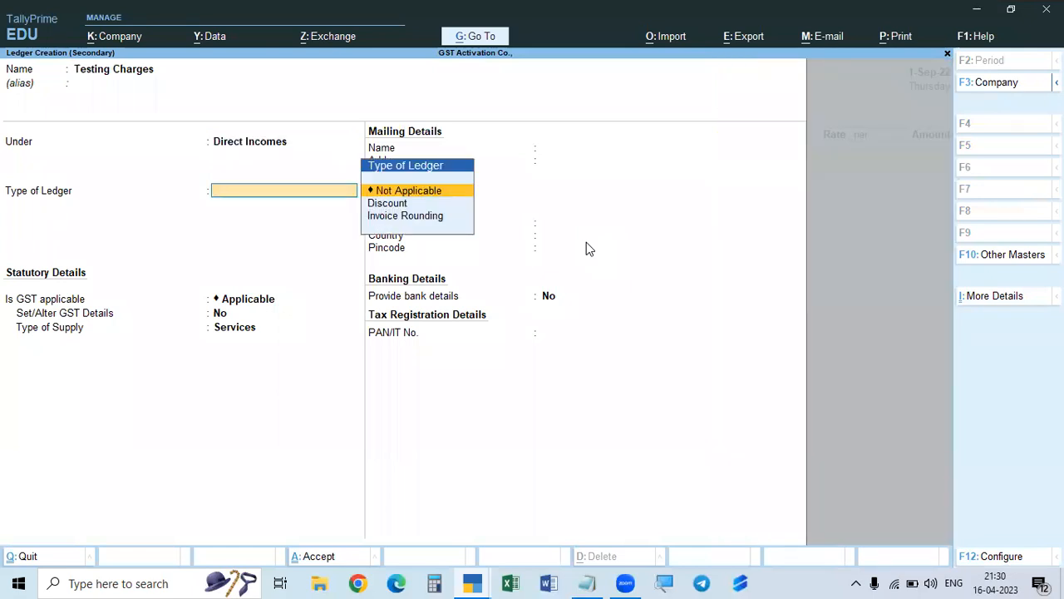
key("Return")
key("Return")
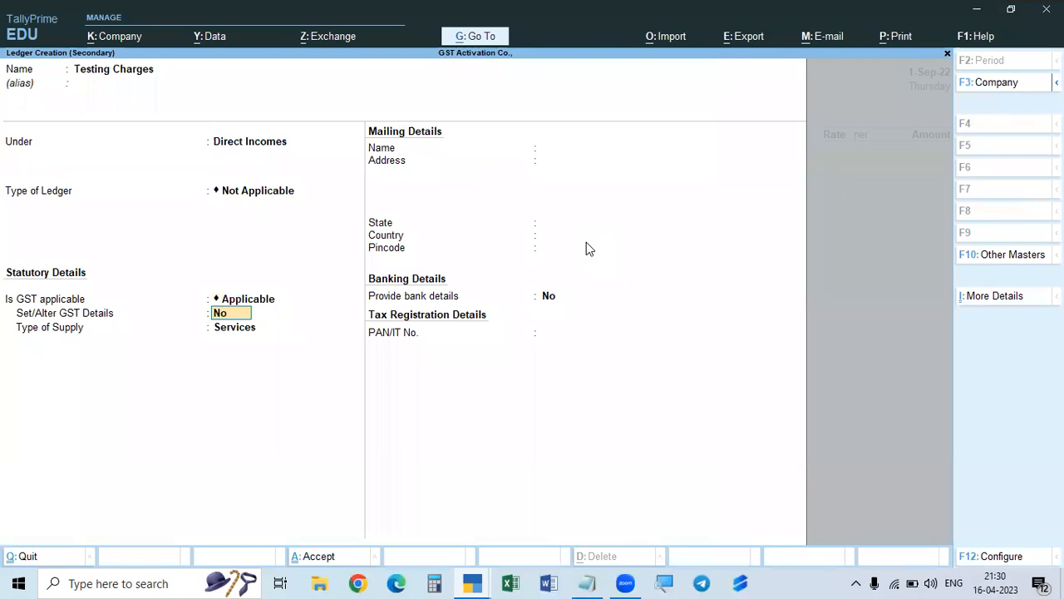
Turn on GST details for the ledger and enter the description Testing Services with HSN/SAC 5522, keeping non-GST goods as No.
key("y")
type("Testying")
key("BackSpace")
key("BackSpace")
key("BackSpace")
key("BackSpace")
type("oimg")
key("BackSpace")
key("BackSpace")
key("BackSpace")
key("BackSpace")
type("ing Services")
key("Return")
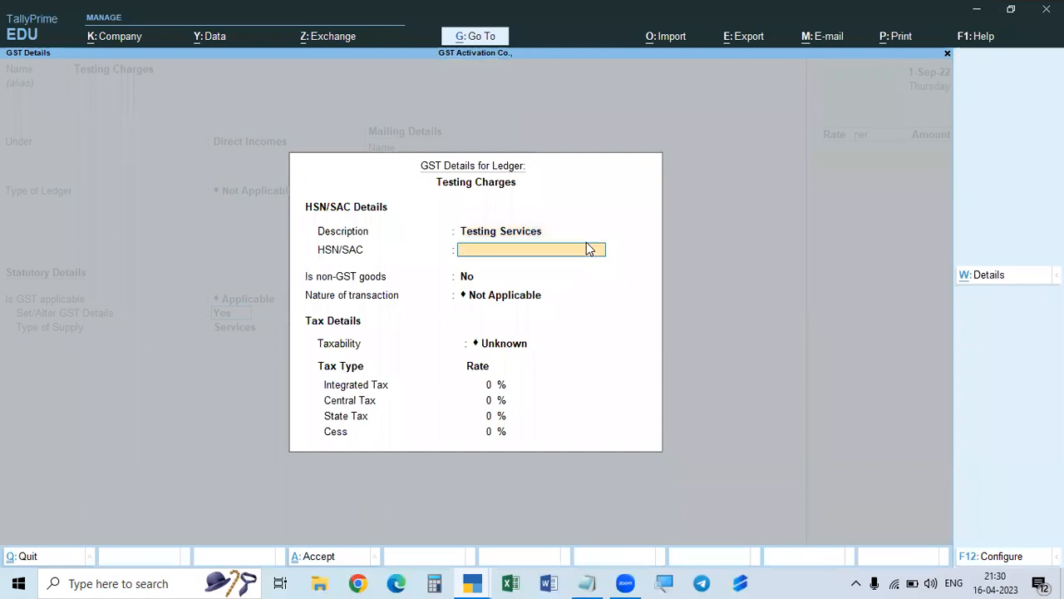
type("5522")
key("Return")
key("Return")
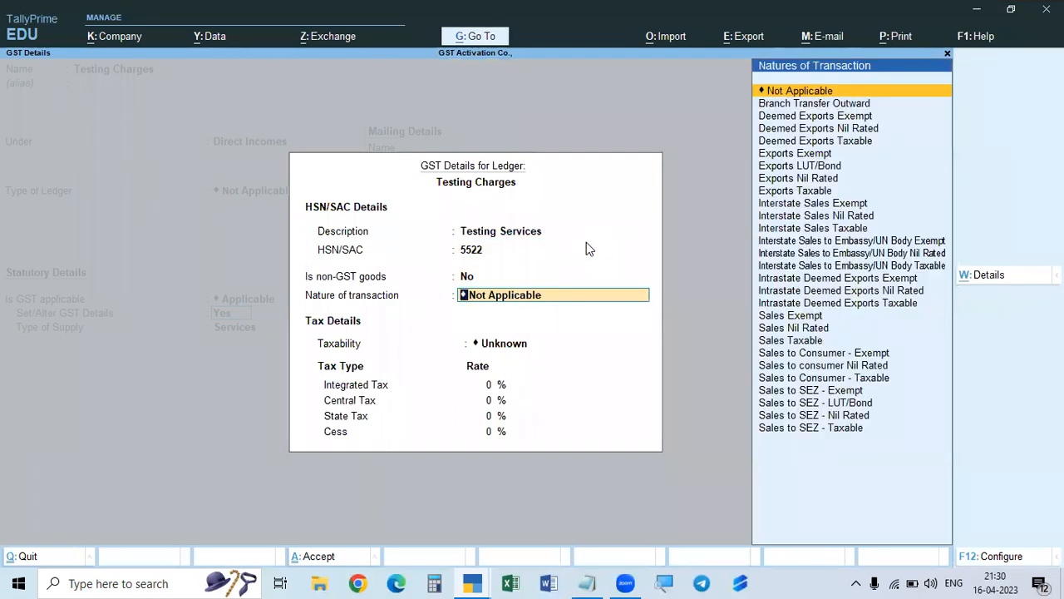
Make the ledger Taxable at 18% integrated tax, keep Services as its type of supply, and save it.
key("Return")
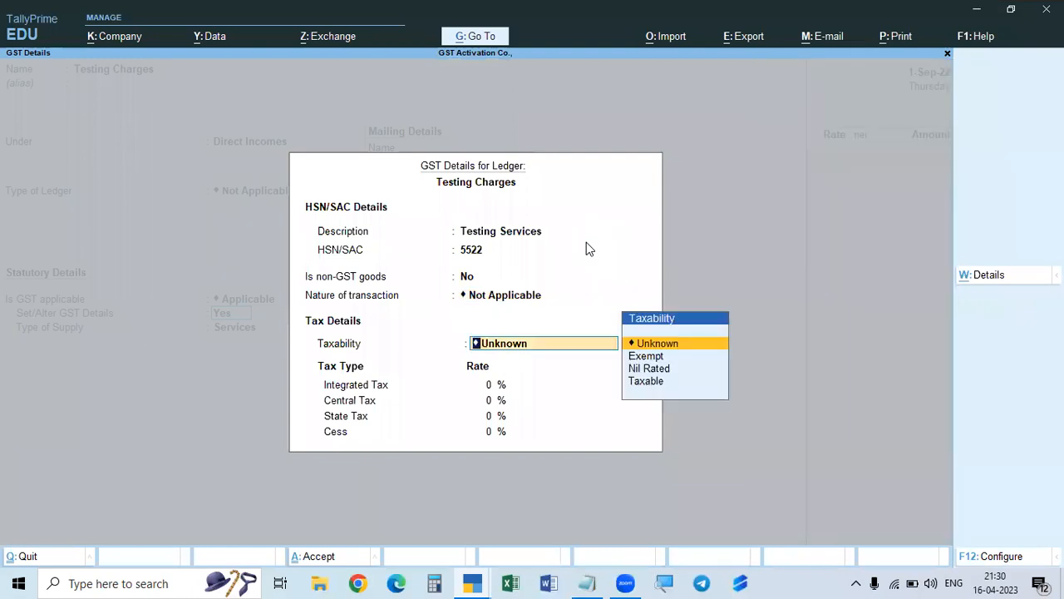
key("Down")
key("Down")
key("Down")
key("Return")
type("18")
key("Return")
key("Return")
key("Return")
key("Return")
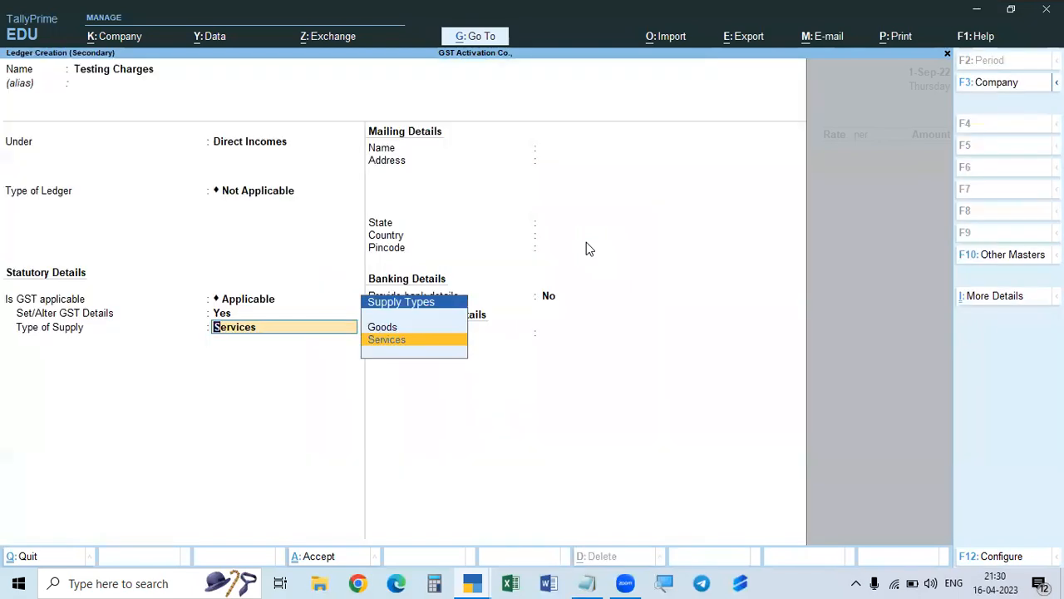
key("Return")
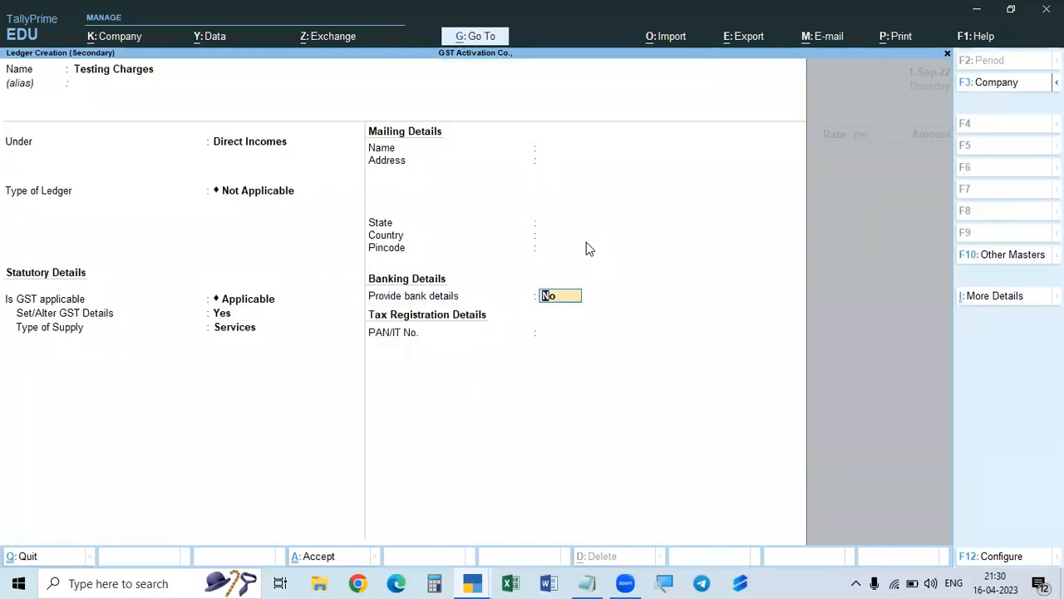
key("Return")
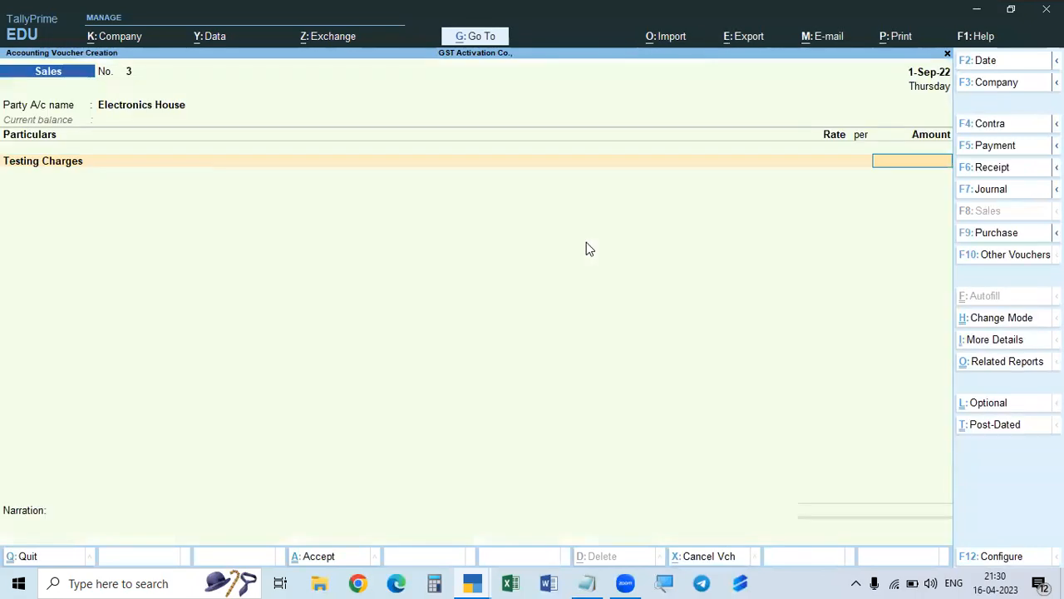
Enter 50000 as the Testing Charges amount and add CGST on the following ledger line.
type("50000")
key("Return")
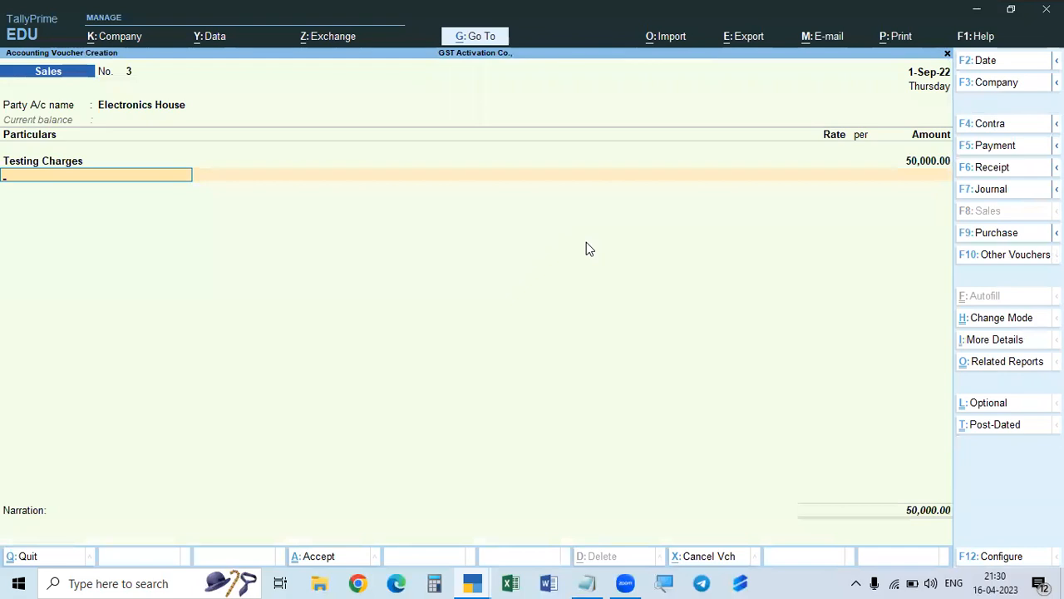
type("cgst")
key("Return")
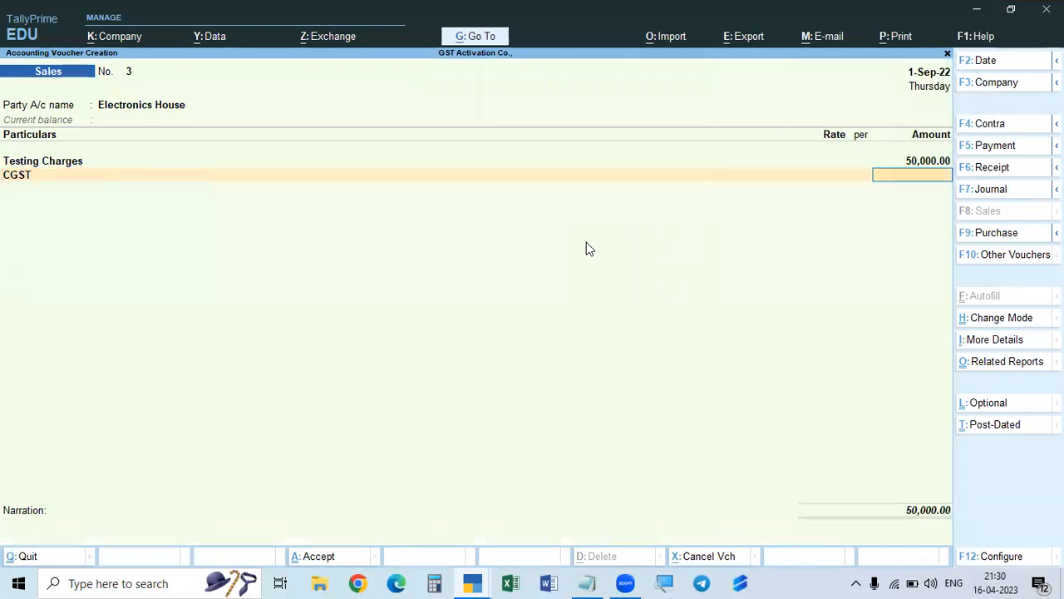
key("Return")
key("BackSpace")
Check the state and tax registration in the Electronics House ledger, and return through the dispatch and party details to the particulars.
left_click(169, 109)
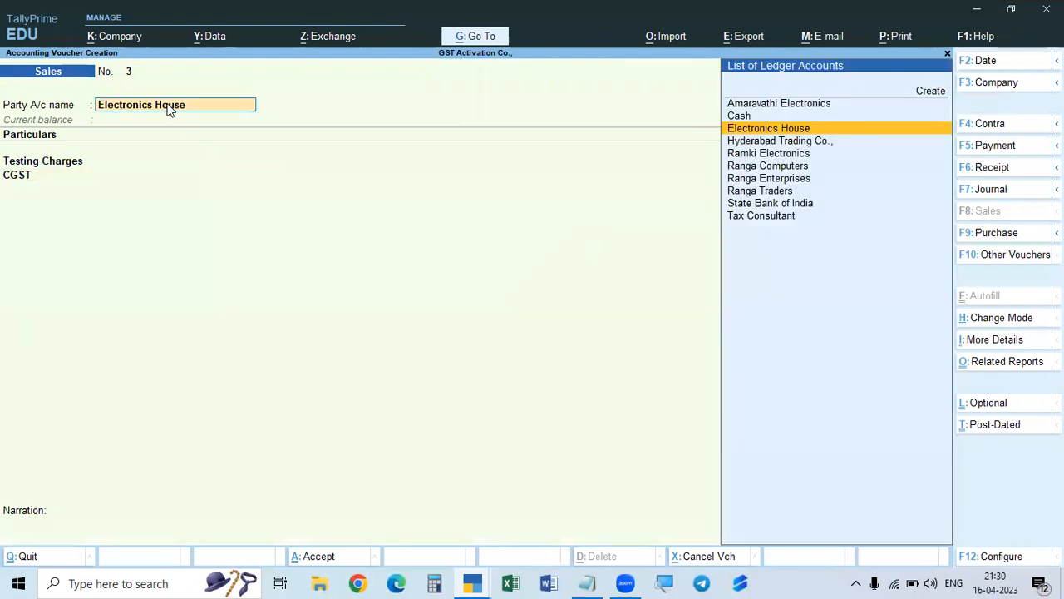
key("ctrl+Return")
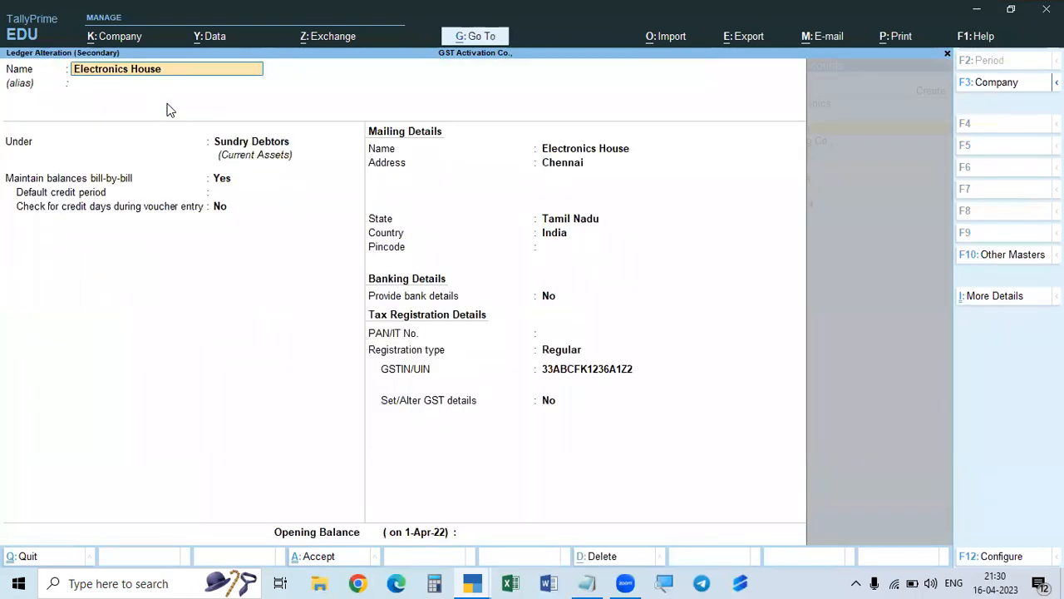
key("Escape")
key("Return")
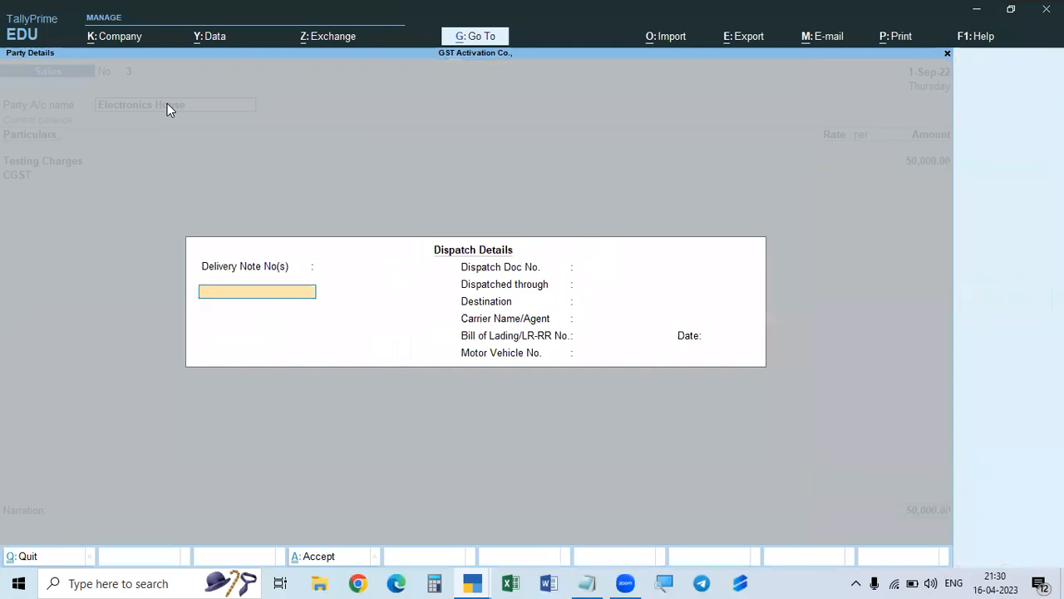
key("ctrl+a")
key("ctrl+a")
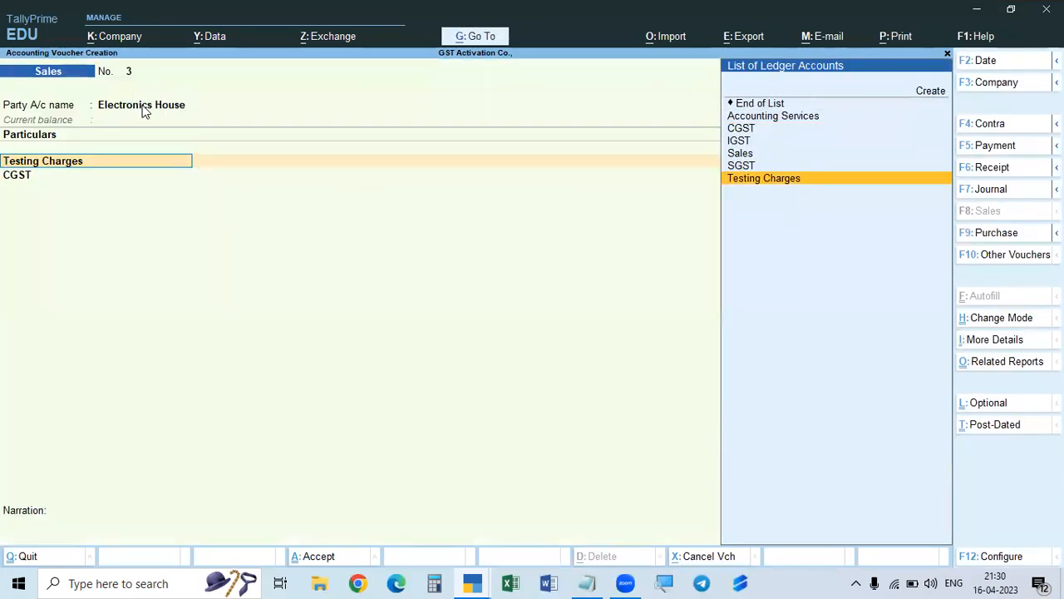
Reopen the party details for Electronics House to check the state and place of supply.
left_click(143, 107)
key("Return")
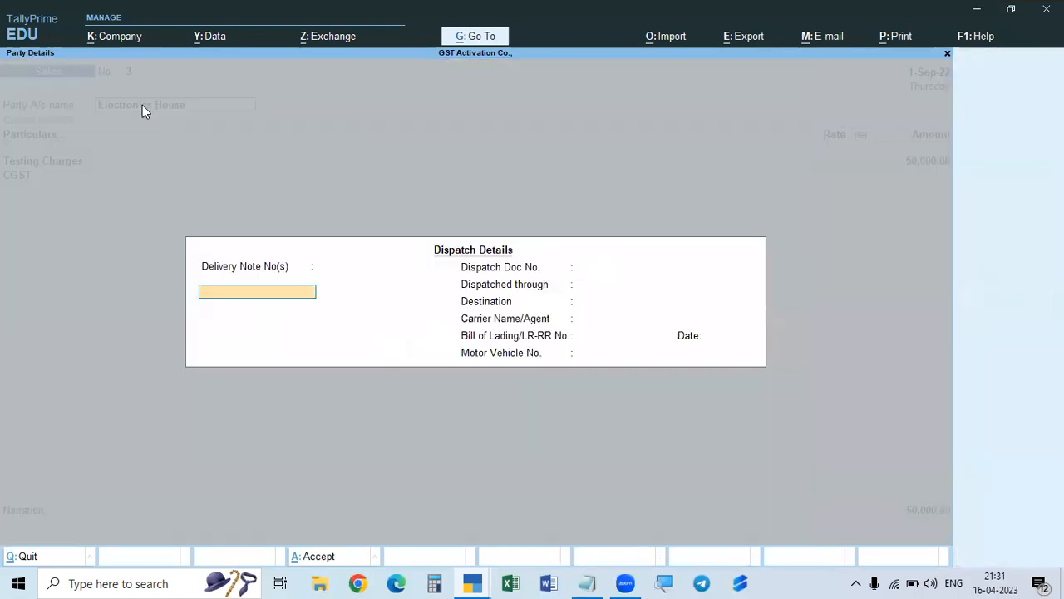
key("ctrl+a")
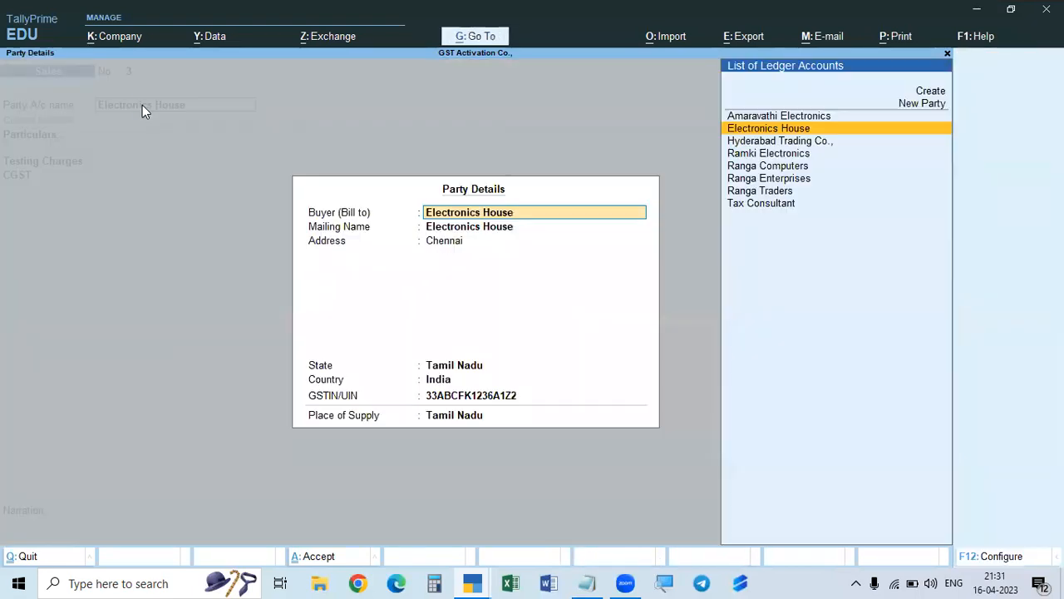
key("Up")
key("Up")
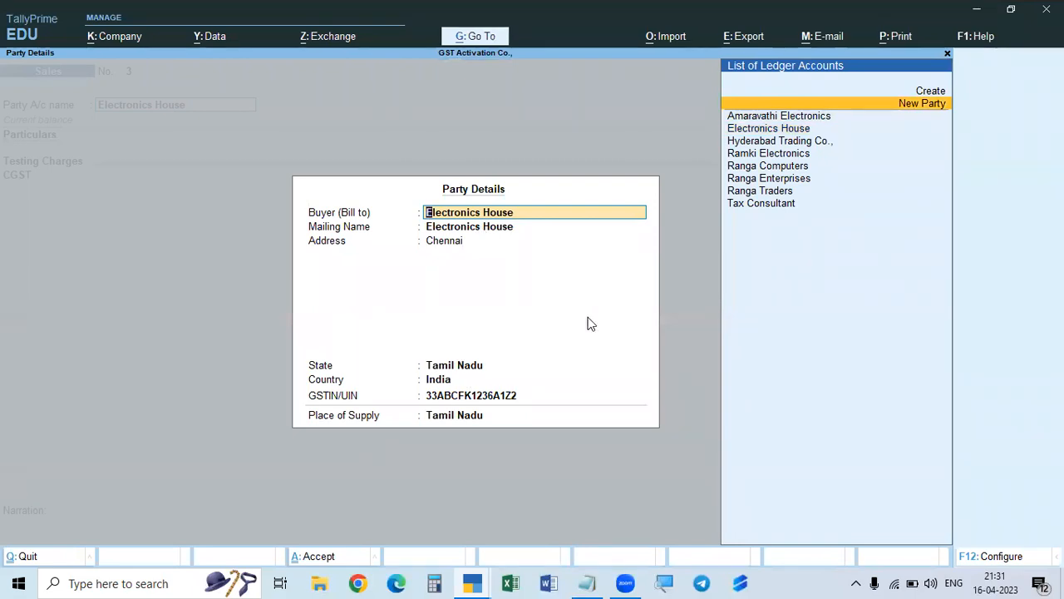
key("Return")
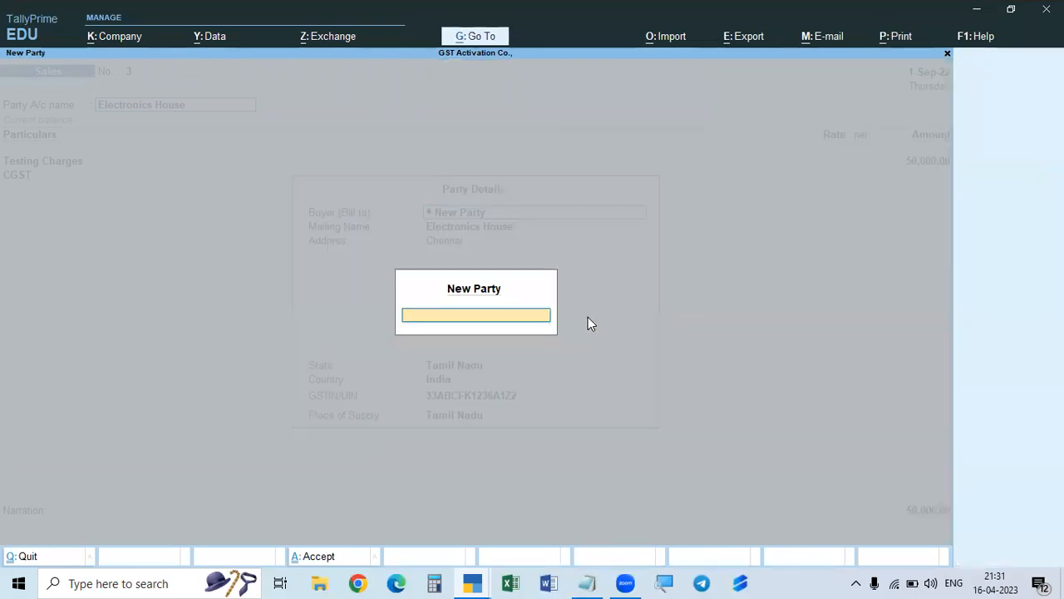
key("Escape")
key("Escape")
key("y")
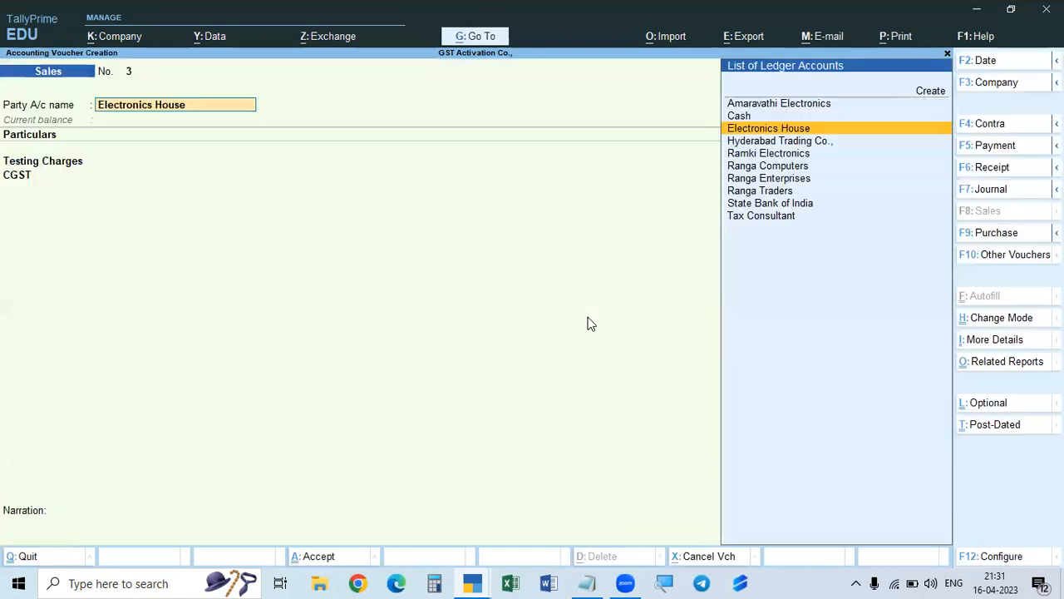
Pass through the Electronics House dispatch and party details unchanged, and replace the CGST ledger line with IGST.
key("Return")
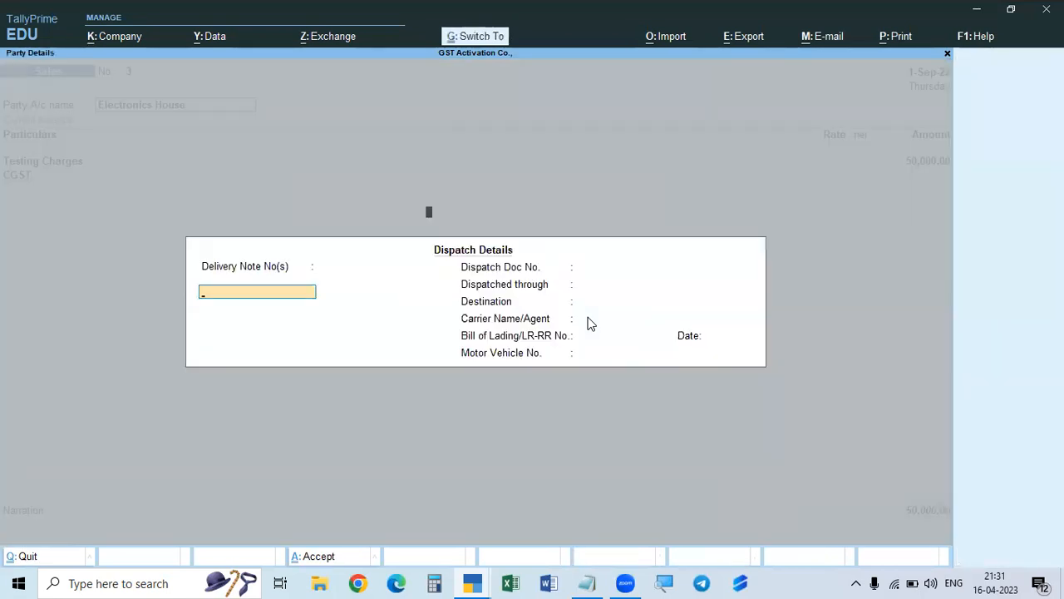
key("ctrl+a")
key("ctrl+a")
key("Return")
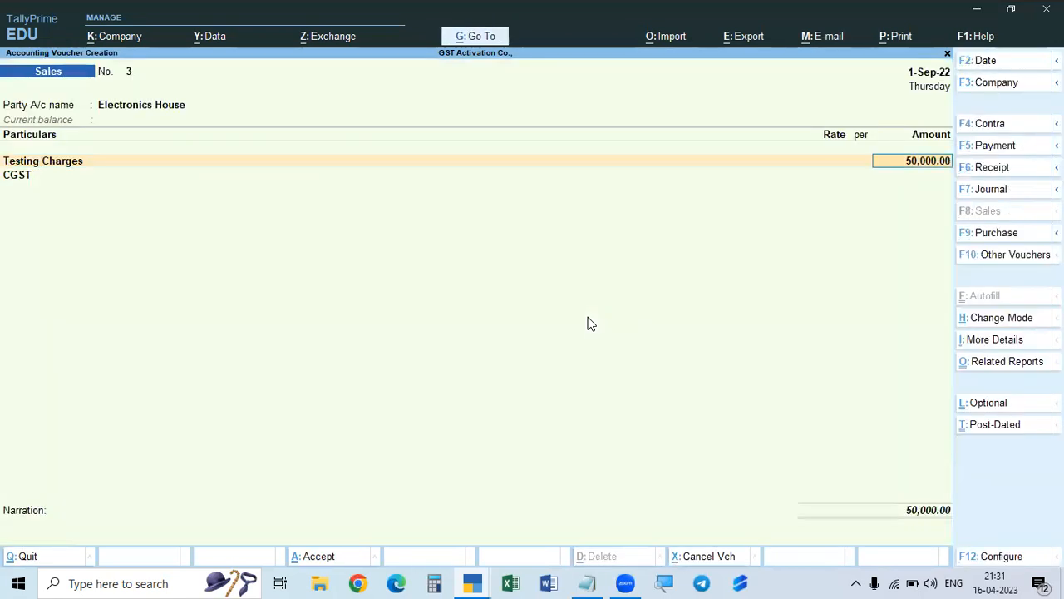
key("Return")
key("Return")
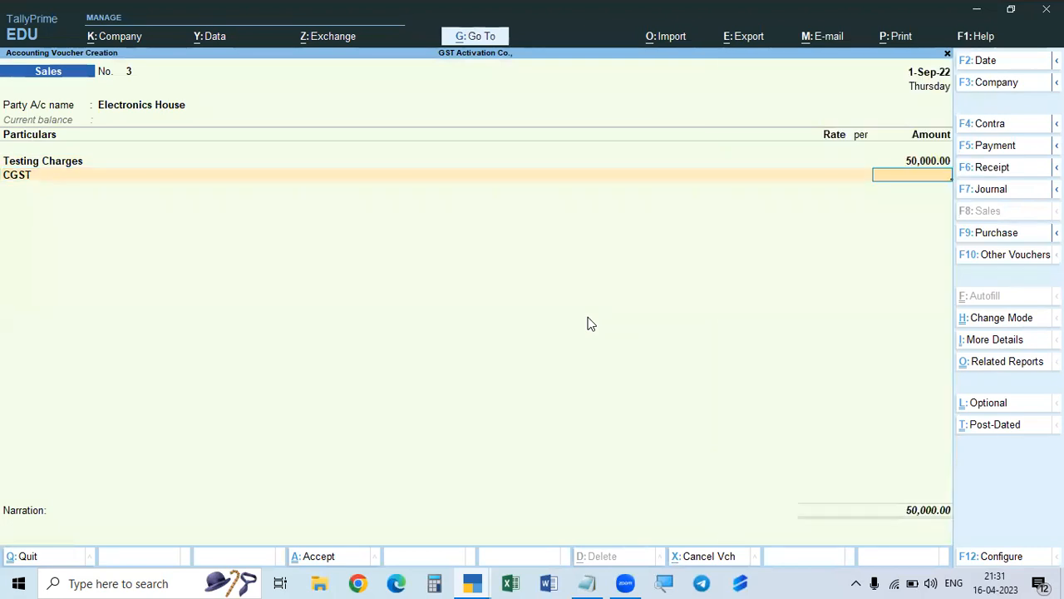
key("BackSpace")
type("Igst")
key("Return")
key("Return")
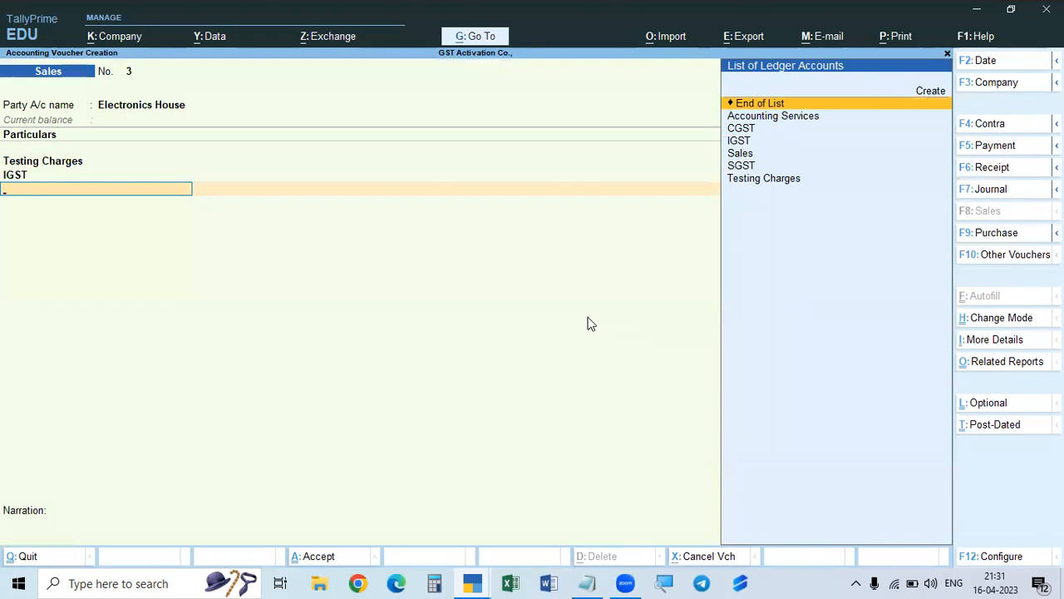
End the ledger list, accept New Ref 3 for 59,000.00 Dr in the bill-wise details, and save the sales voucher without a narration.
key("Return")
key("Return")
key("Return")
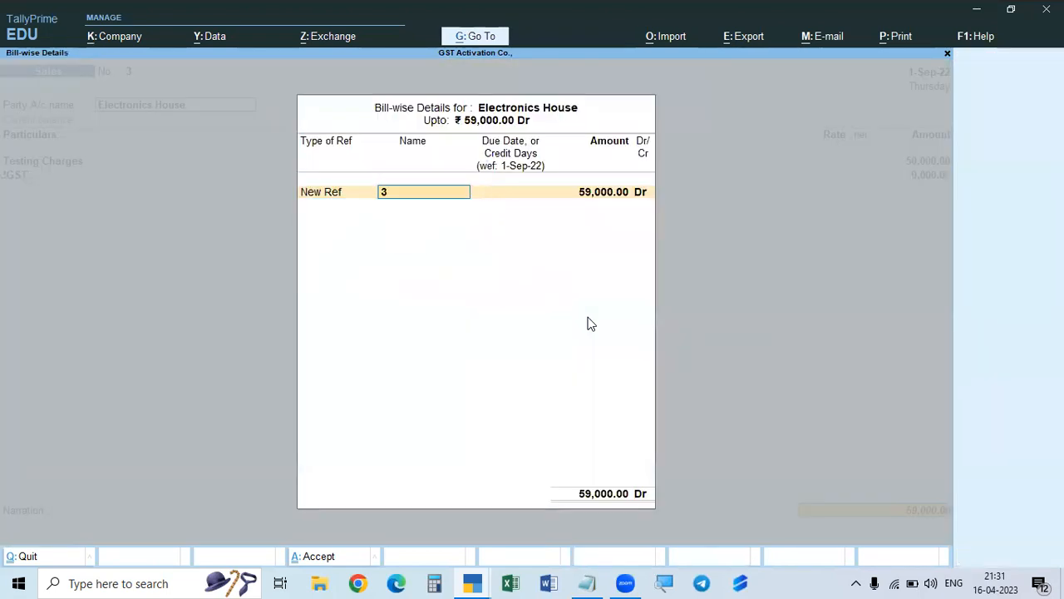
key("Return")
key("Return")
key("Return")
key("Return")
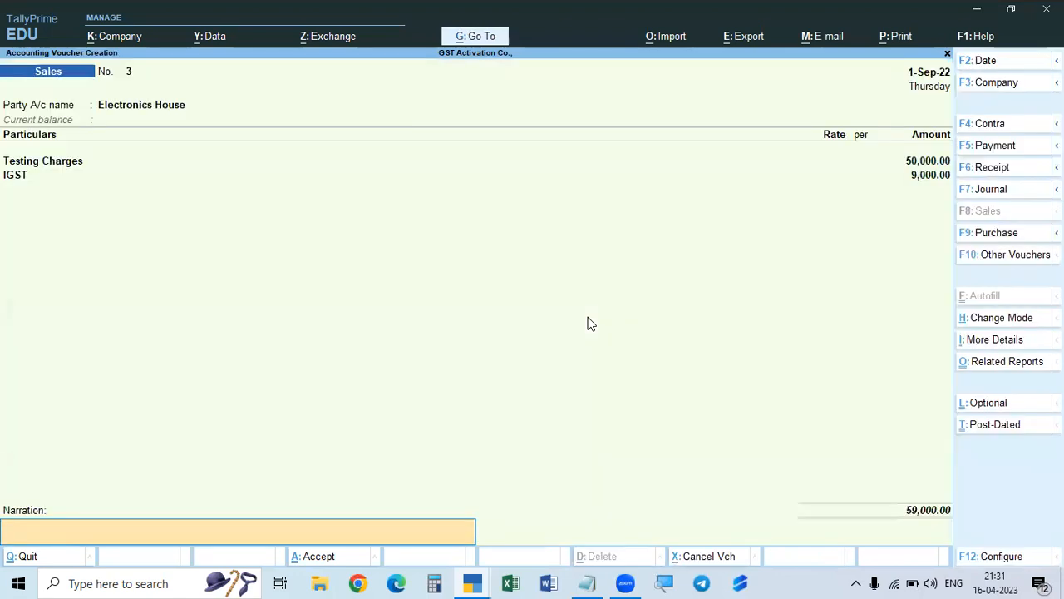
key("Return")
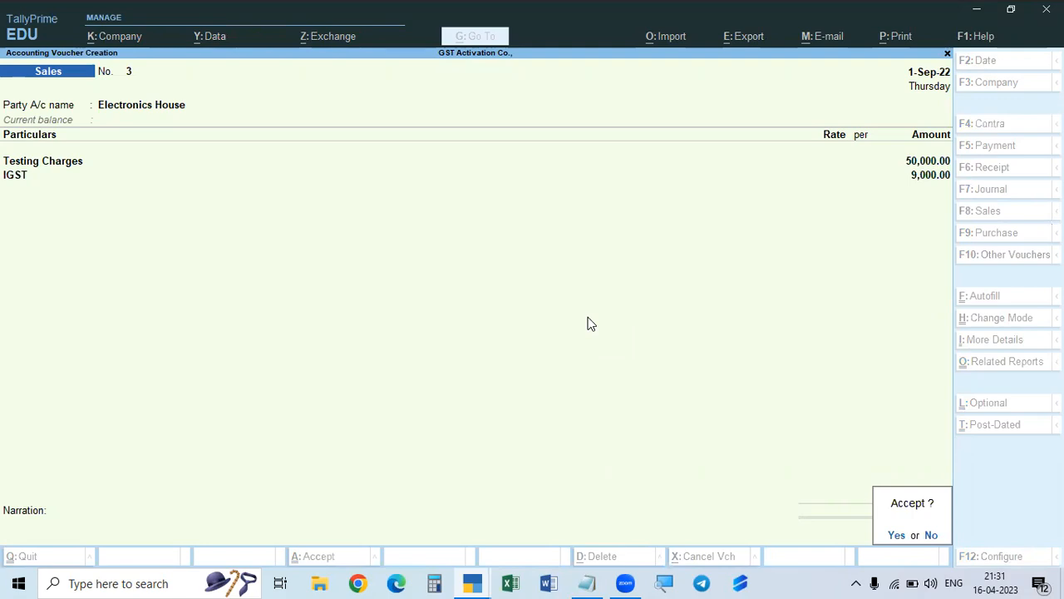
key("Return")
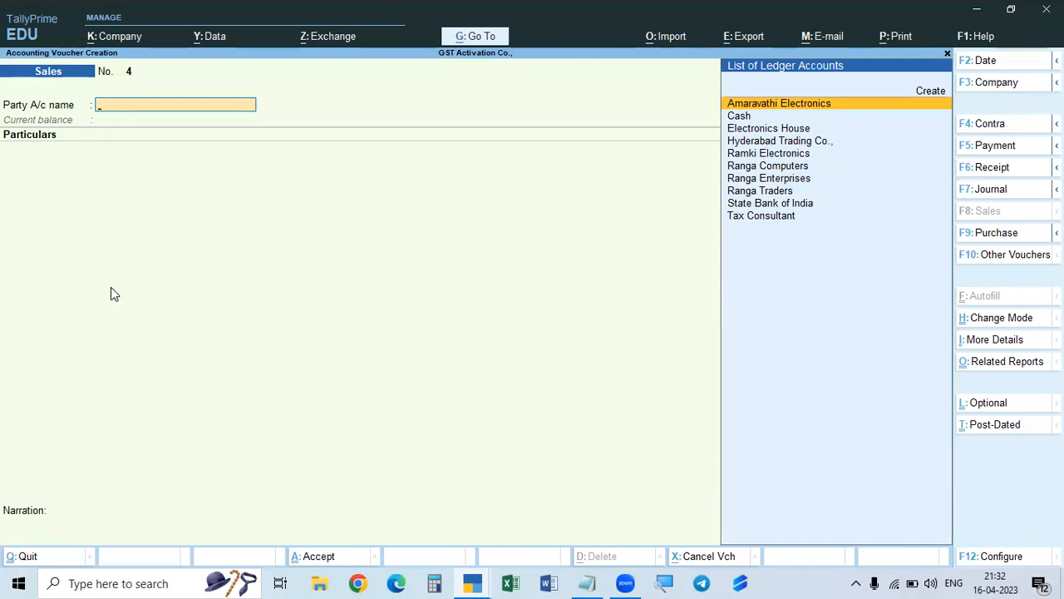
Check the voucher mode choices, keep Accounting Invoice, and leave the blank sales voucher.
left_click(999, 324)
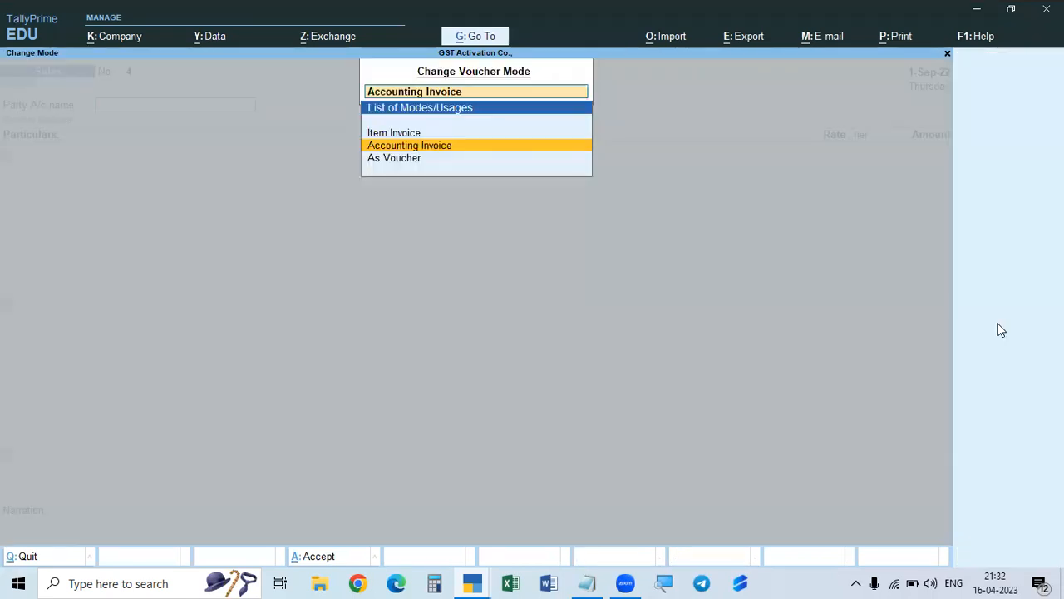
left_click(427, 150)
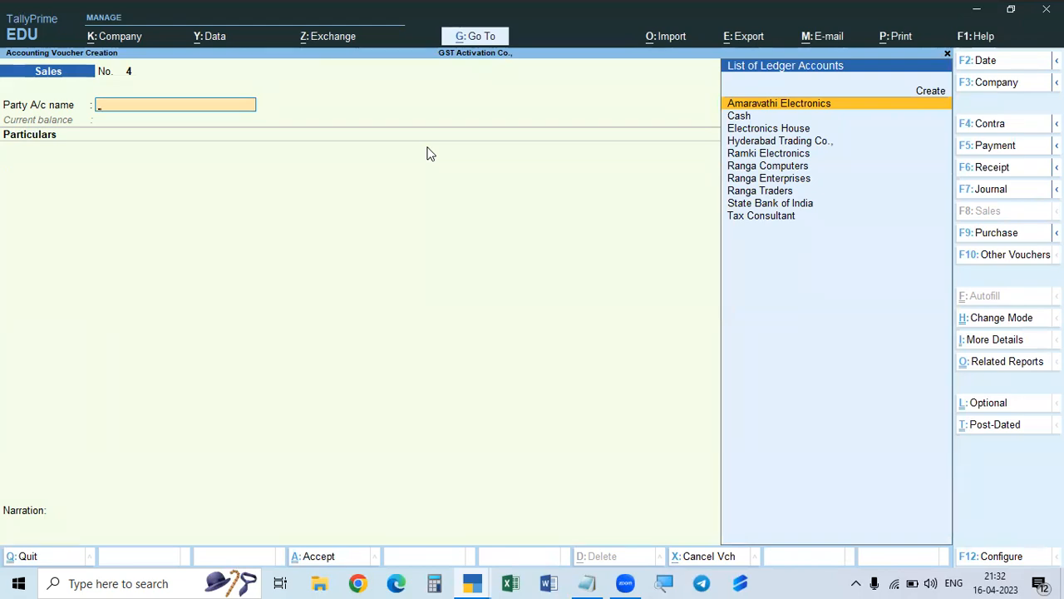
key("Escape")
key("Escape")
key("n")
View the ledger vouchers of Testing Charges from the account books, and return to the ledger selection.
key("d")
key("a")
key("l")
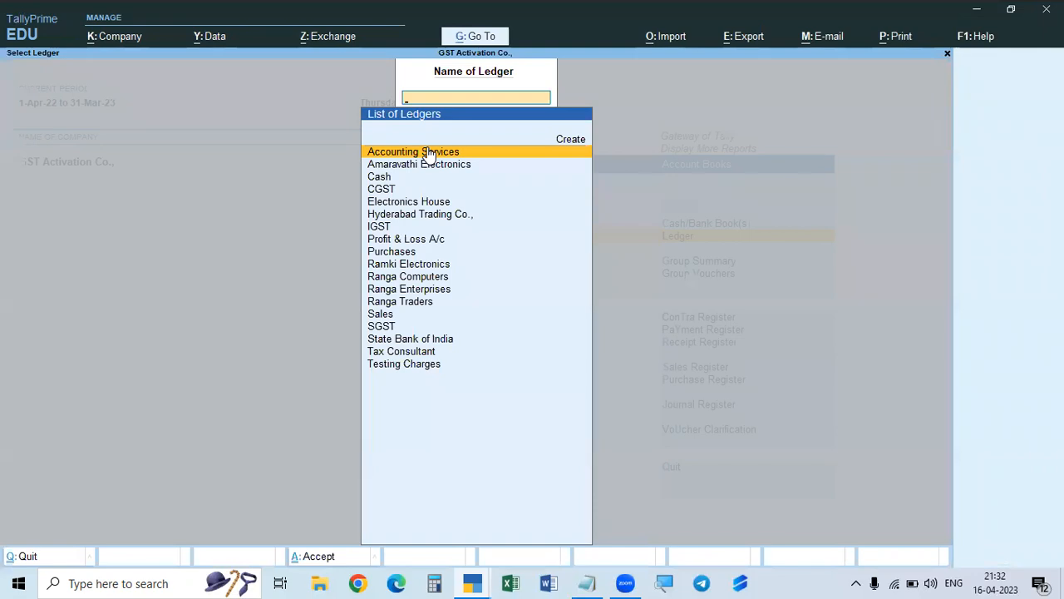
type("te")
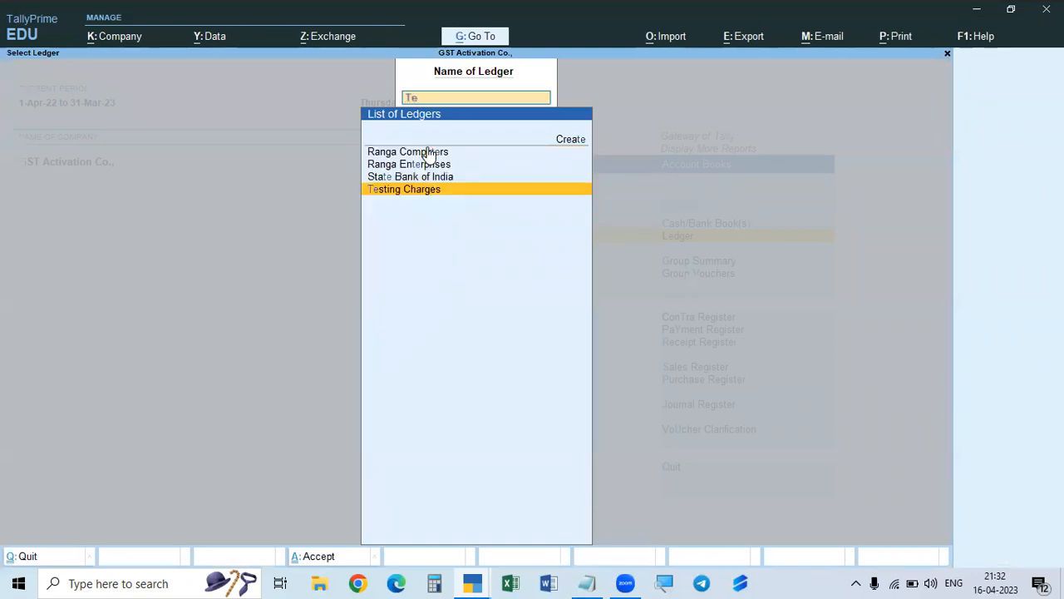
key("Return")
key("Escape")
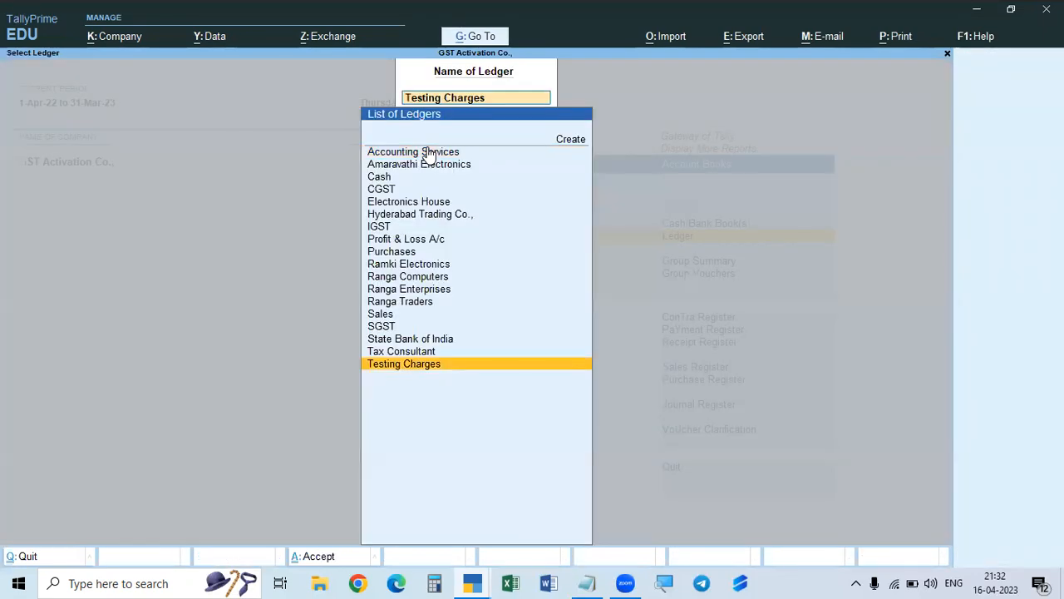
View the ledger vouchers of Accounting Services, and return to the Gateway of Tally.
type("Acc")
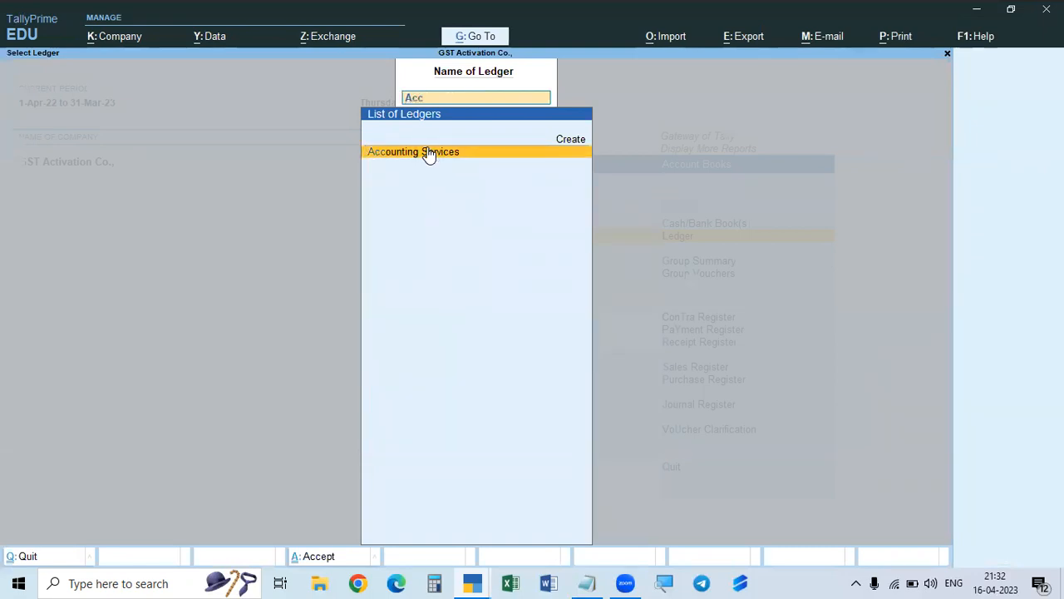
key("Return")
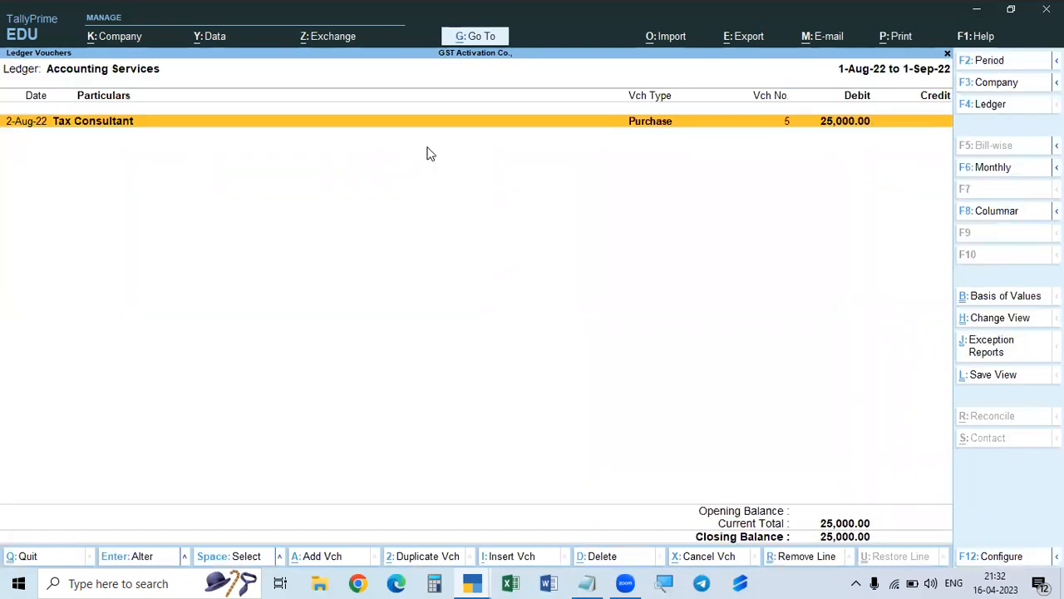
key("Escape")
key("Escape")
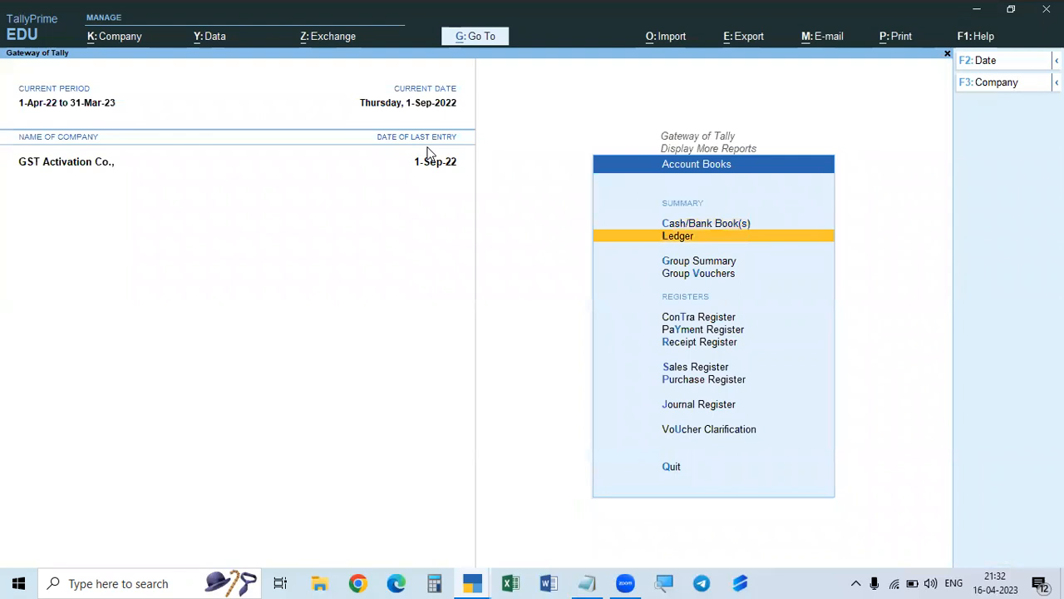
key("Escape")
key("Escape")
key("Escape")
key("Escape")
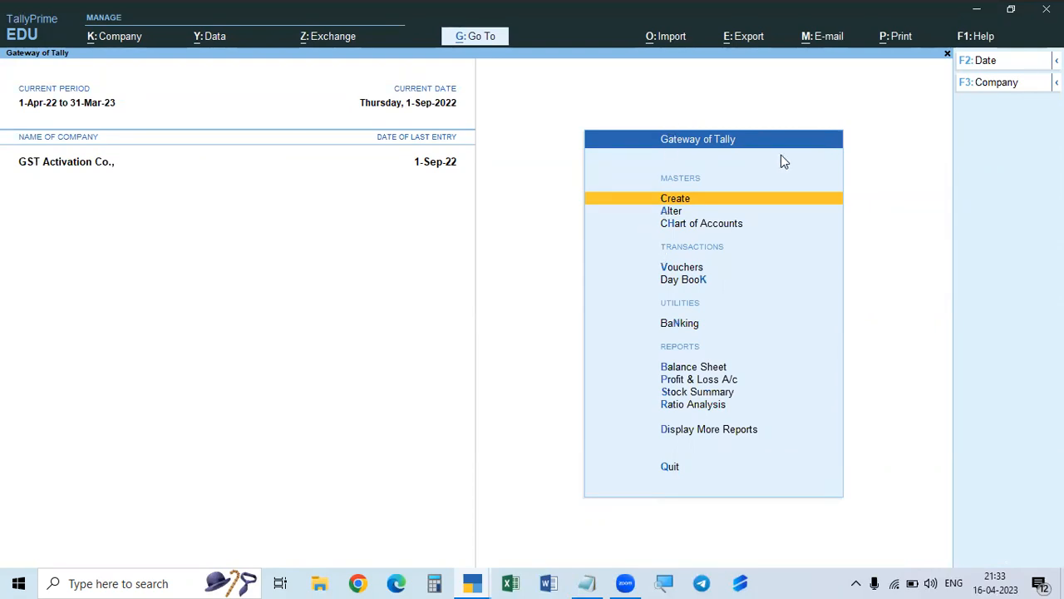
Examine the company features of GST Activation Co., and close them without changes.
key("ctrl")
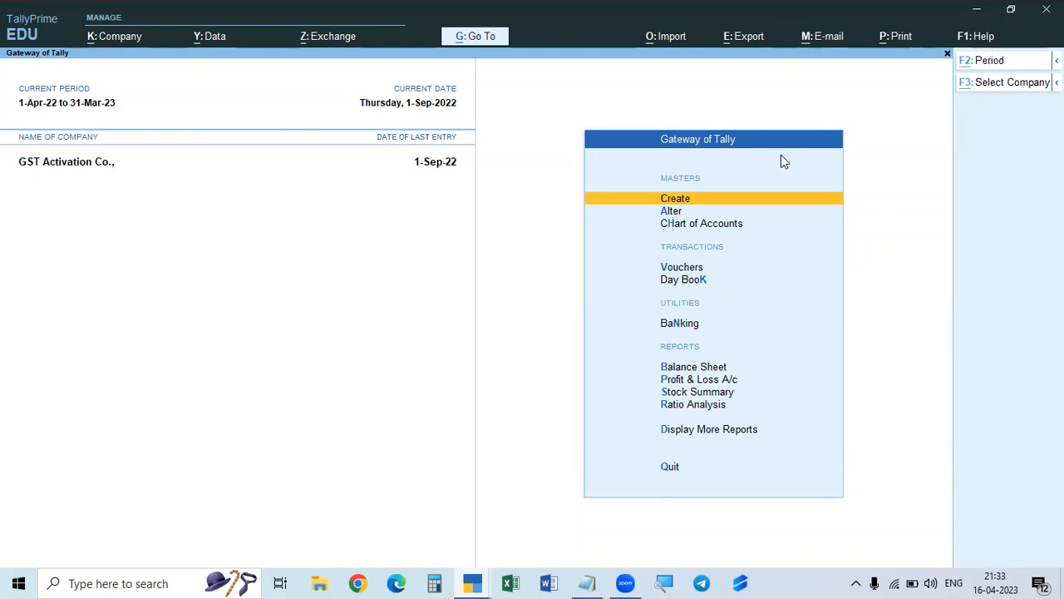
key("F11")
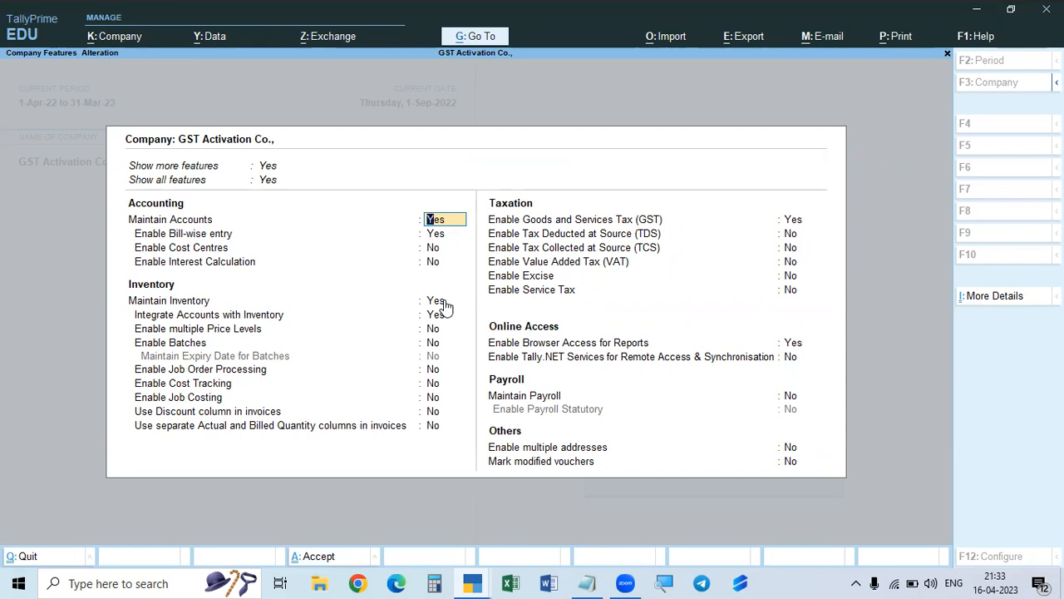
key("BackSpace")
key("Escape")
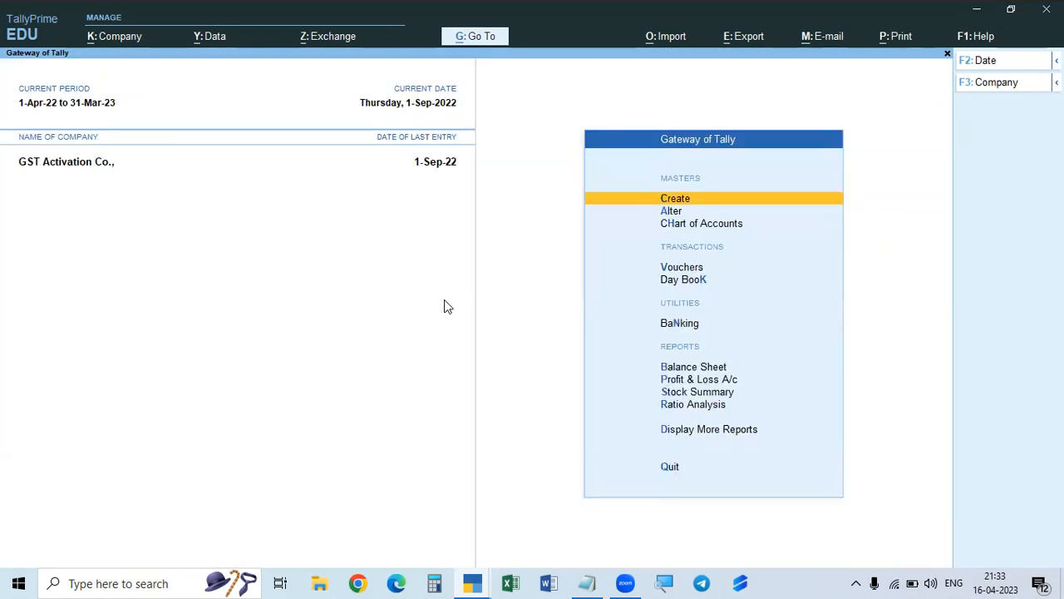